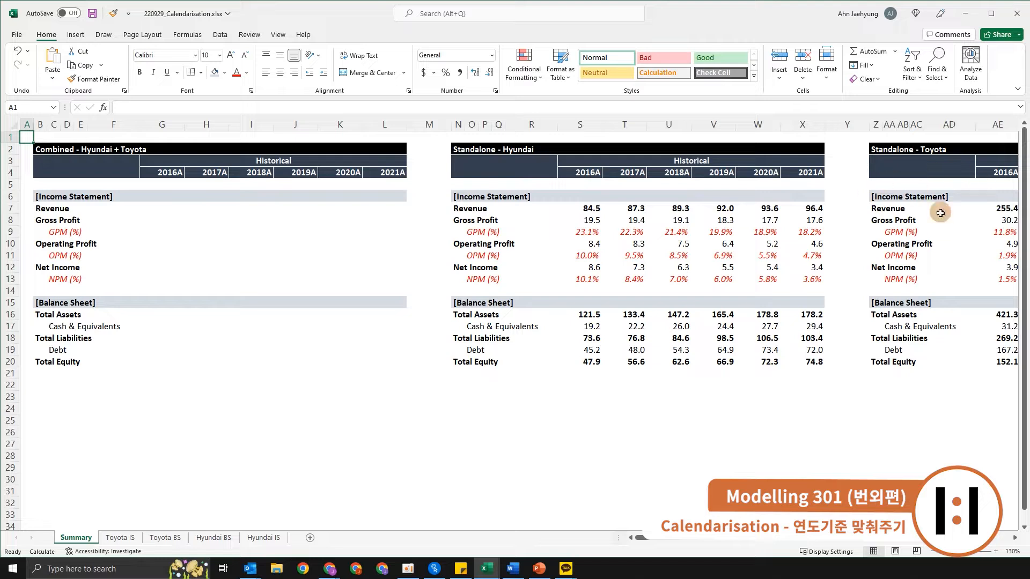
# Examine the Standalone - Toyota table on the Summary sheet across 2016A to 2021A, then its 2016A column down to Total Assets
pyautogui.click(895, 185)
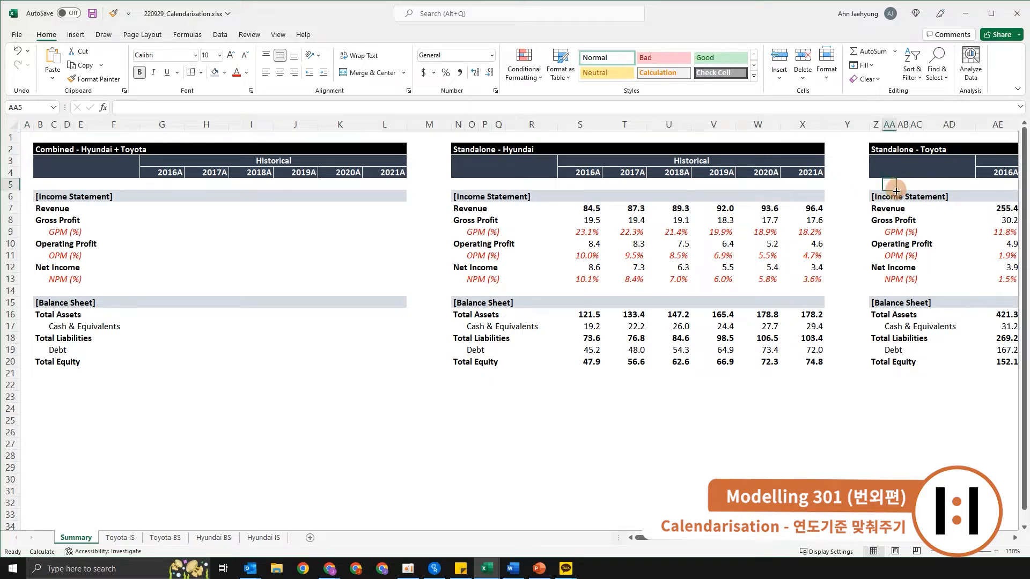
pyautogui.press('Right')
pyautogui.press('Right')
pyautogui.press('Right')
pyautogui.press('Right')
pyautogui.press('Right')
pyautogui.press('Right')
pyautogui.press('Right')
pyautogui.press('Right')
pyautogui.press('Right')
pyautogui.press('Right')
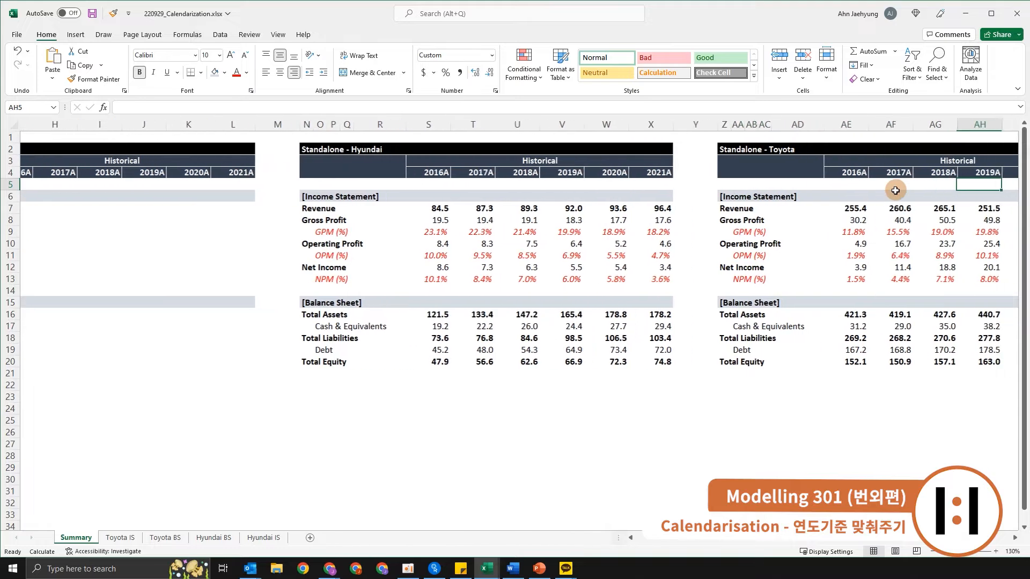
pyautogui.press('Right')
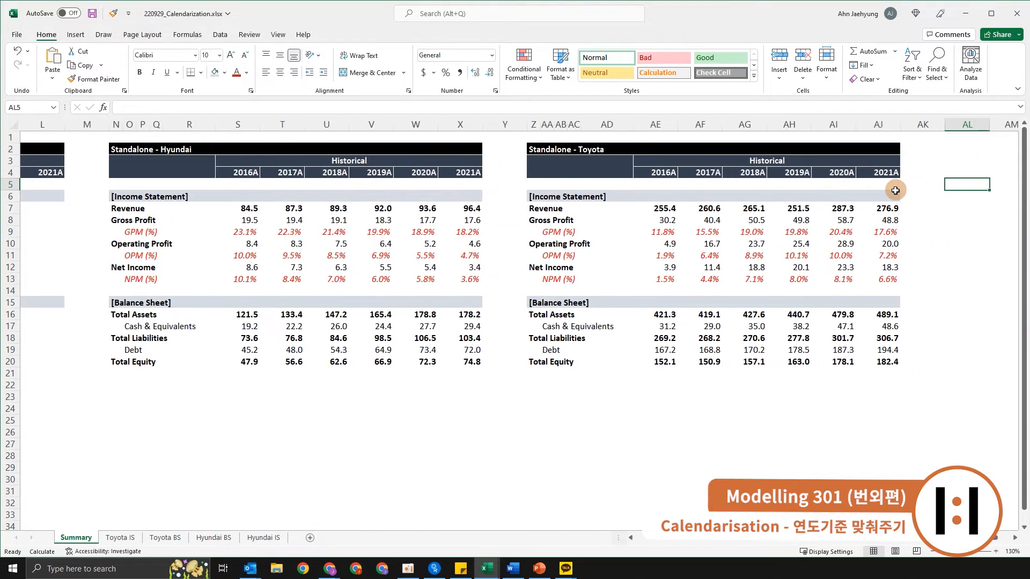
pyautogui.click(671, 175)
pyautogui.moveTo(670, 203); pyautogui.dragTo(668, 316)
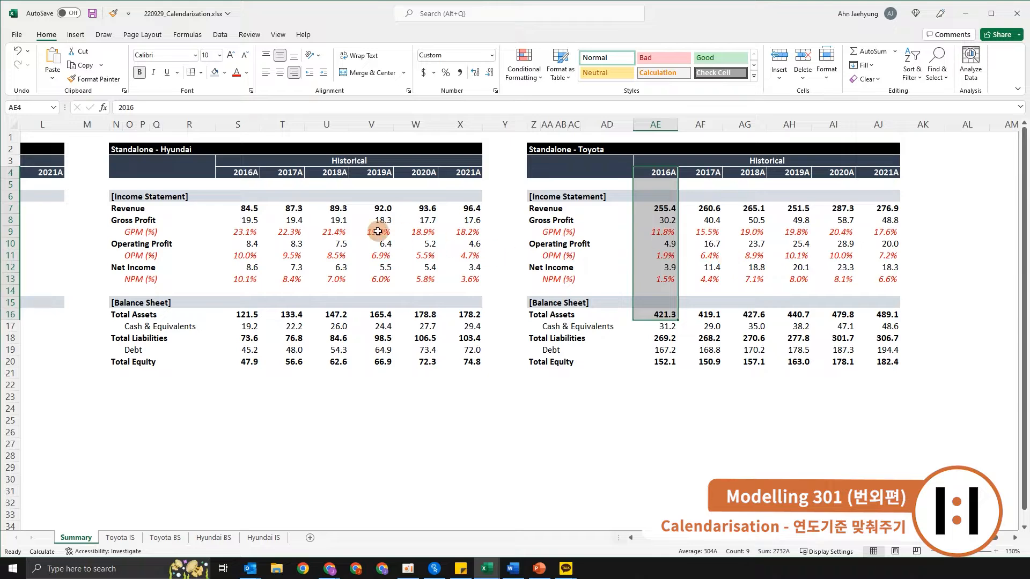
# Compare the Standalone - Hyundai and Standalone - Toyota tables with the empty Combined - Hyundai + Toyota table
pyautogui.click(490, 219)
pyautogui.hotkey('ctrl', 'Left')
pyautogui.hotkey('ctrl', 'Left')
pyautogui.hotkey('ctrl', 'Left')
pyautogui.hotkey('ctrl', 'Left')
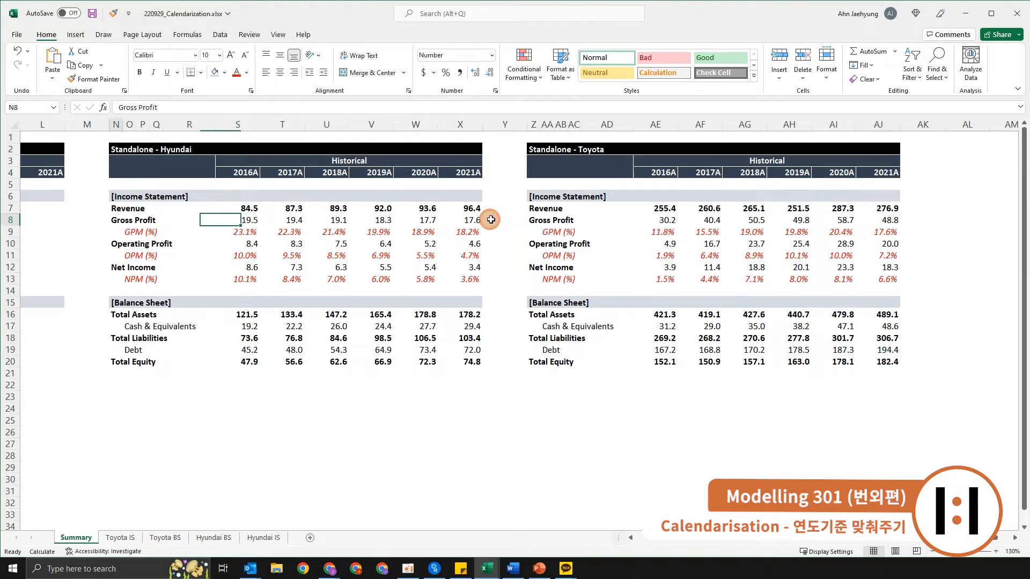
pyautogui.moveTo(486, 160); pyautogui.dragTo(700, 421)
pyautogui.moveTo(867, 150); pyautogui.dragTo(936, 328)
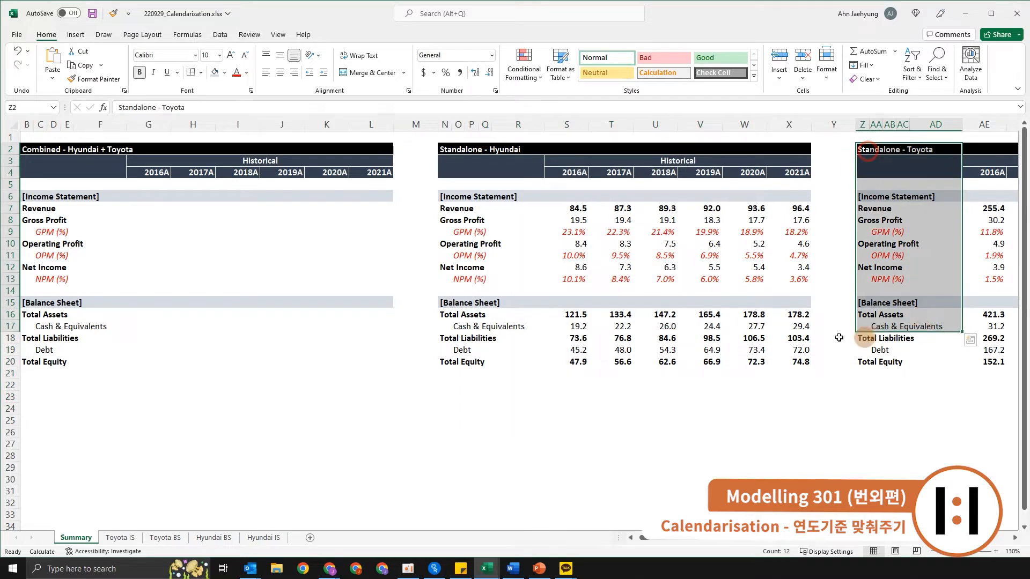
pyautogui.click(131, 207)
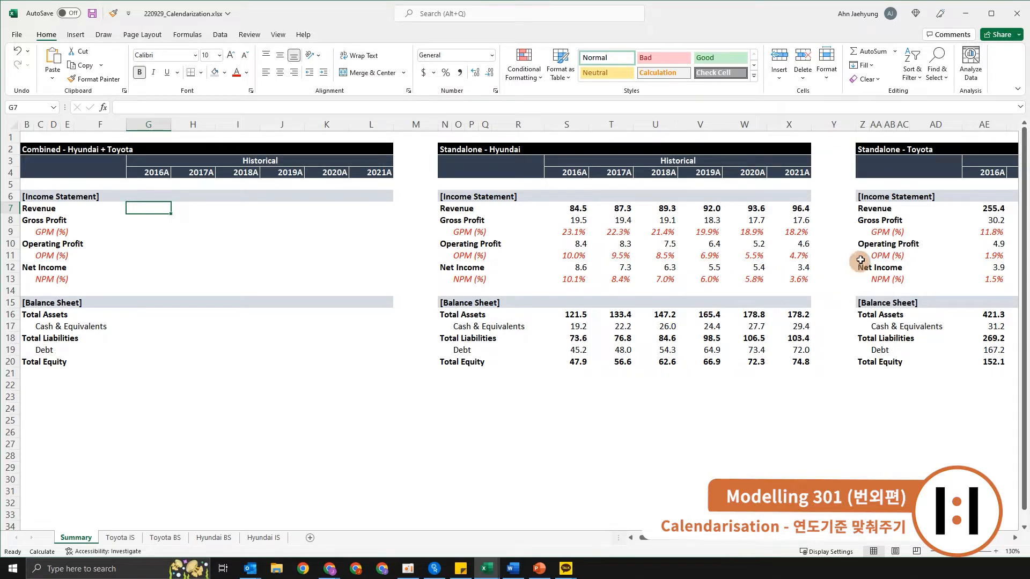
# Compare the 2016A income statement and balance sheet columns of the standalone Hyundai and Toyota tables
pyautogui.click(859, 230)
pyautogui.press('Right')
pyautogui.press('Right')
pyautogui.press('Right')
pyautogui.press('Right')
pyautogui.press('Right')
pyautogui.press('Right')
pyautogui.press('Right')
pyautogui.press('Right')
pyautogui.press('Right')
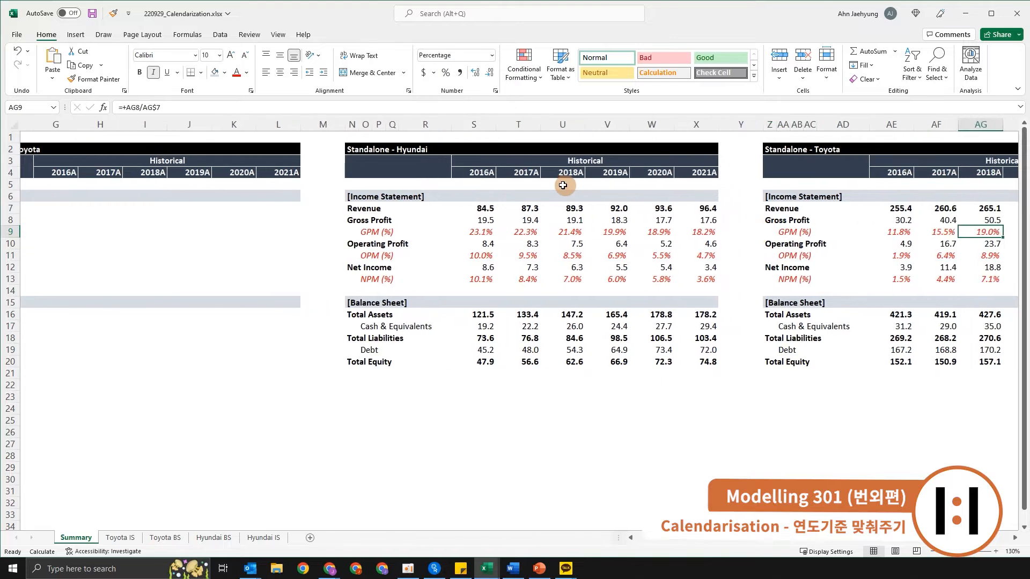
pyautogui.moveTo(371, 173); pyautogui.dragTo(378, 365)
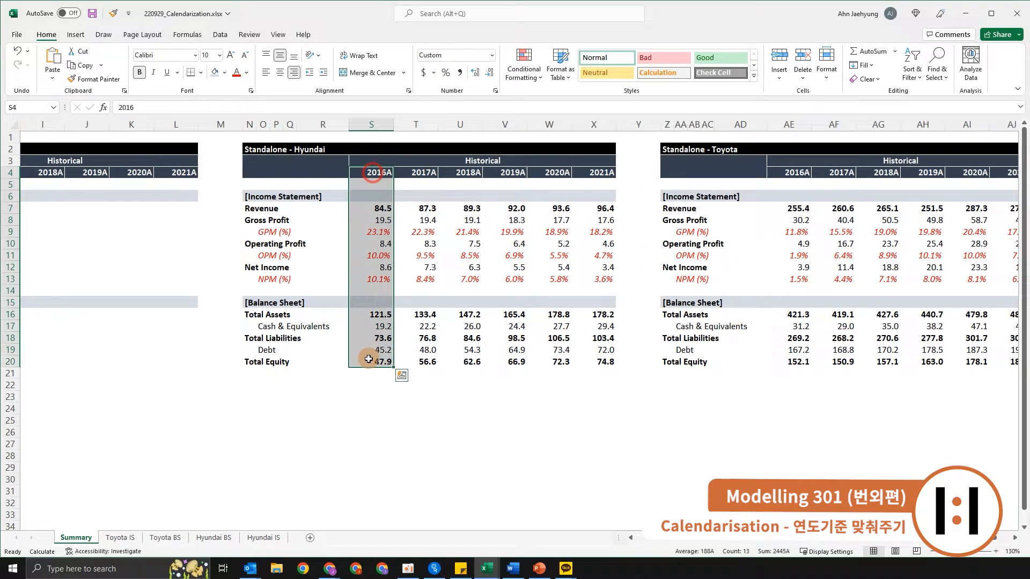
pyautogui.moveTo(783, 171); pyautogui.dragTo(777, 361)
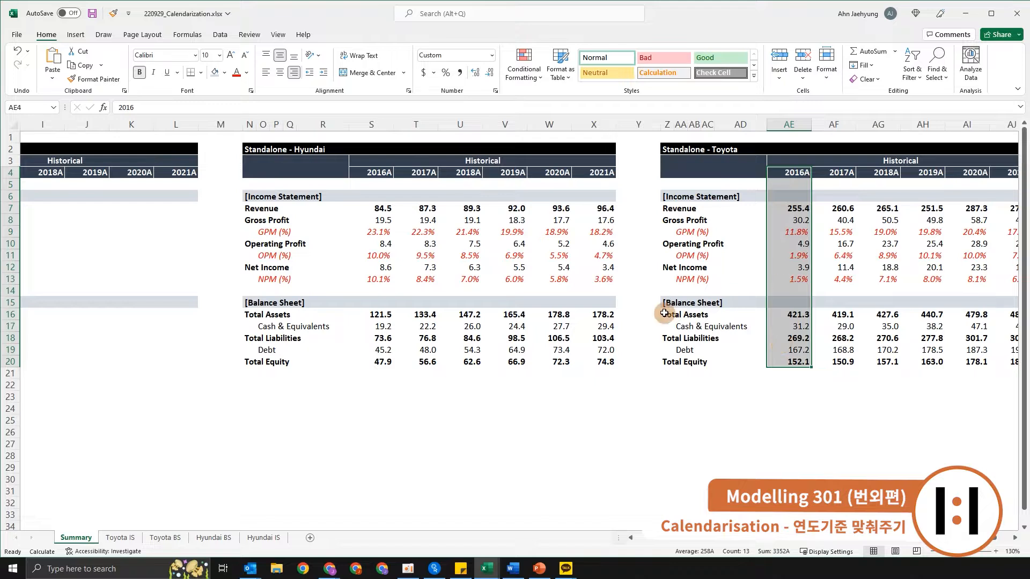
pyautogui.moveTo(506, 209); pyautogui.dragTo(513, 363)
pyautogui.moveTo(809, 213); pyautogui.dragTo(799, 339)
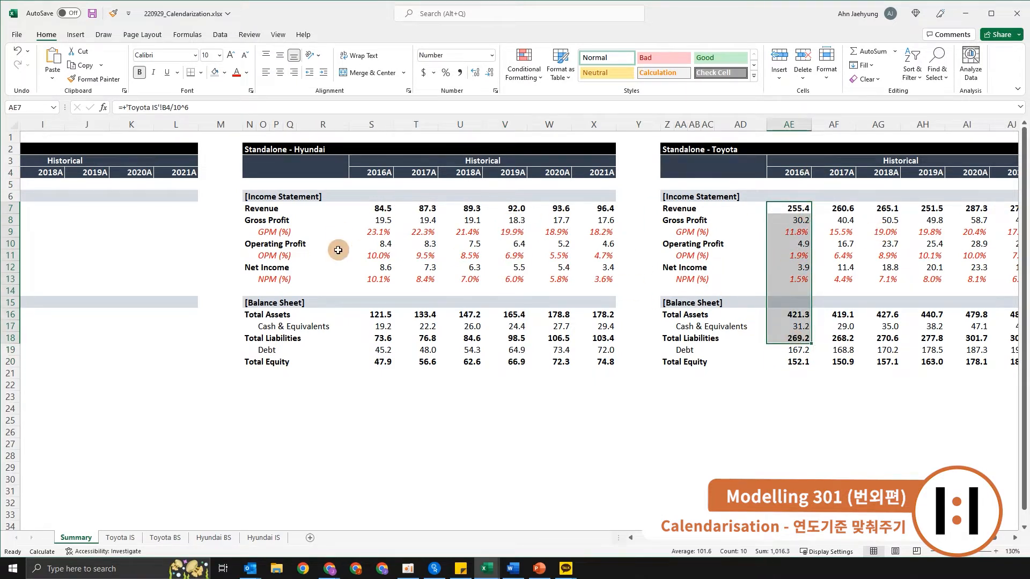
# Review the complete Standalone - Toyota table through 2021A, including its 2017A column and the 2018A Net Income formula
pyautogui.click(775, 259)
pyautogui.press('Left')
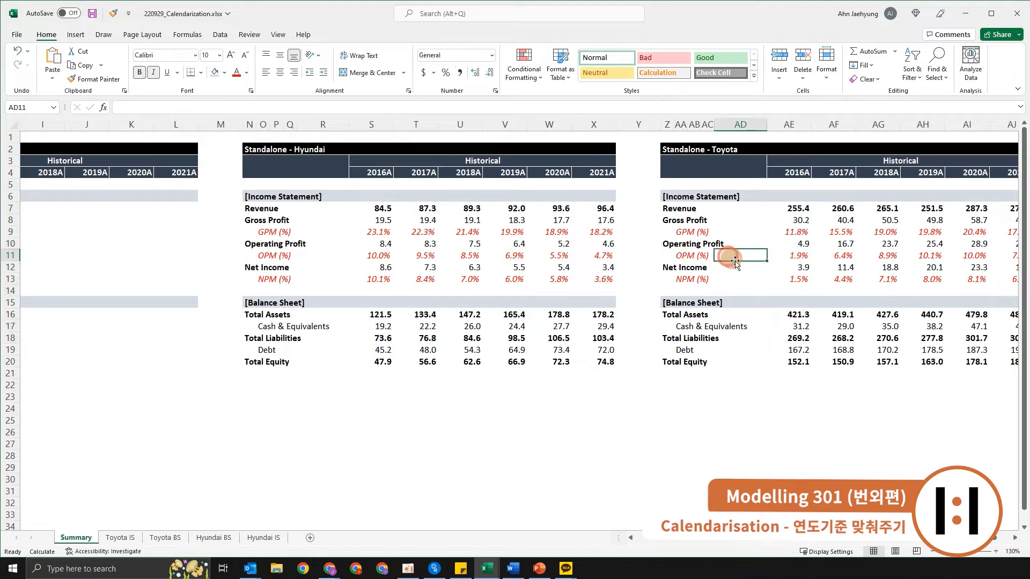
pyautogui.press('Up')
pyautogui.press('Right')
pyautogui.press('Right')
pyautogui.press('Right')
pyautogui.press('Right')
pyautogui.press('Right')
pyautogui.press('Right')
pyautogui.press('Right')
pyautogui.press('Right')
pyautogui.press('Right')
pyautogui.hscroll(2, 787, 241)
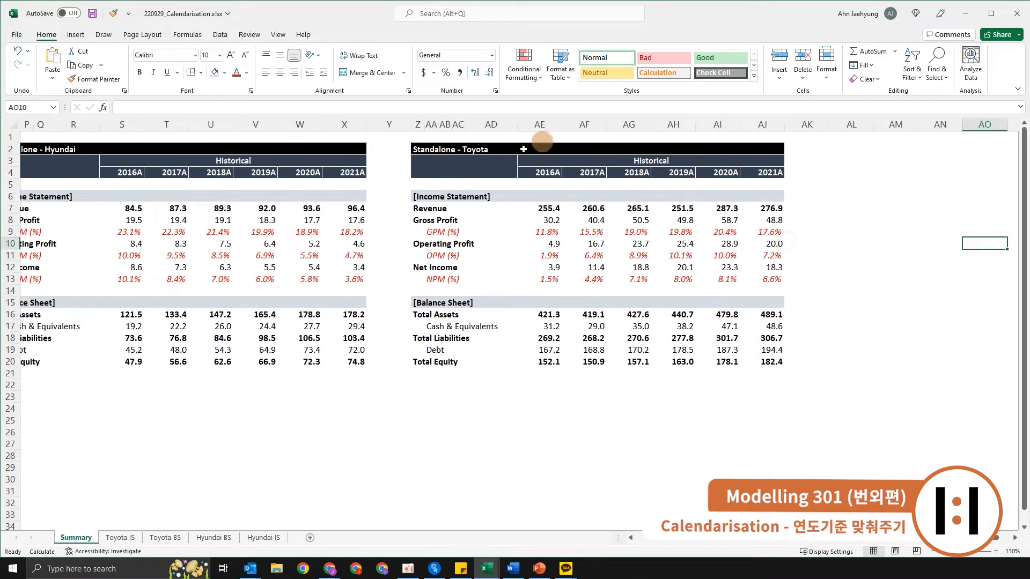
pyautogui.moveTo(420, 149); pyautogui.dragTo(754, 368)
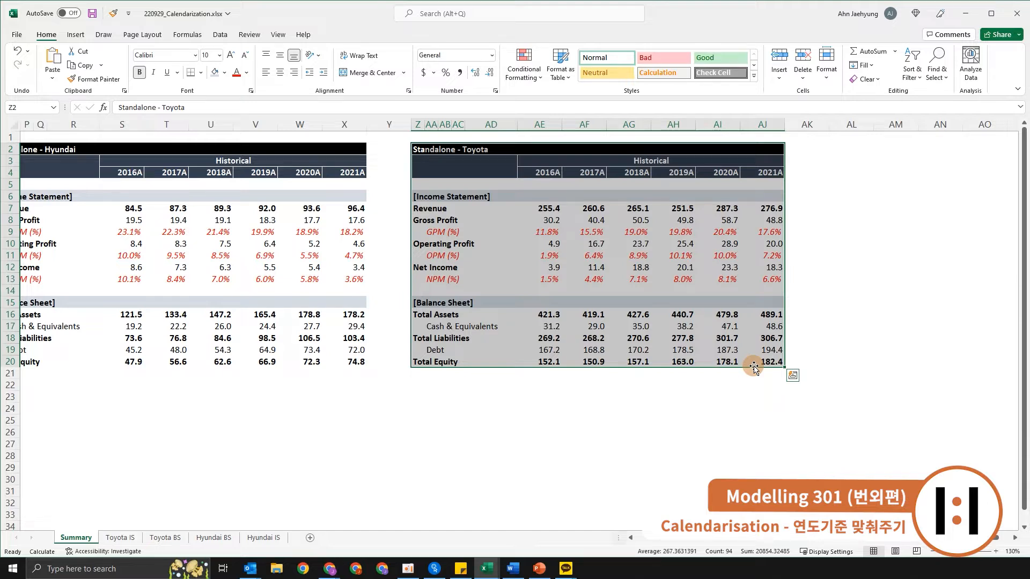
pyautogui.click(579, 284)
pyautogui.moveTo(584, 220); pyautogui.dragTo(583, 329)
pyautogui.click(617, 362)
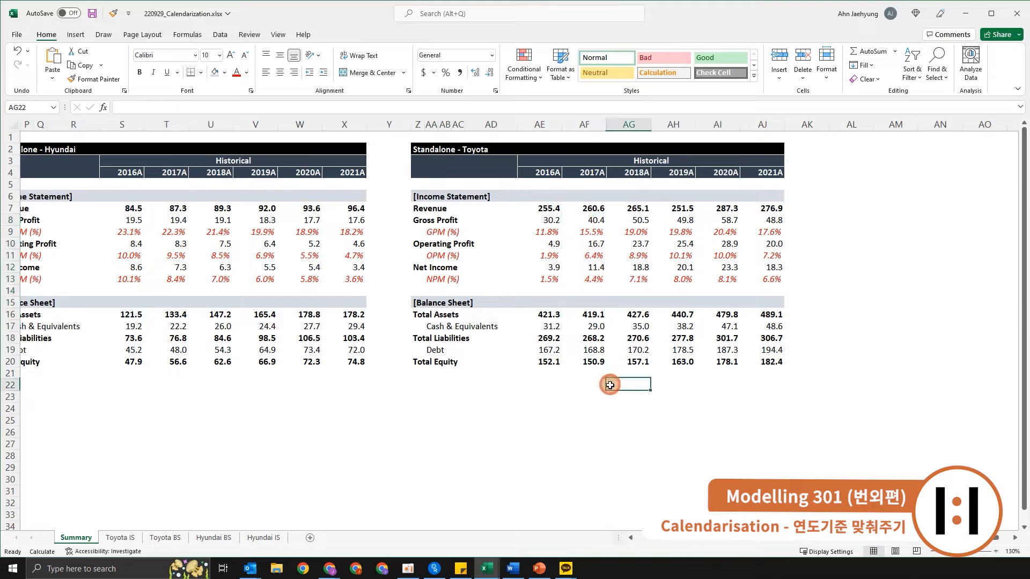
pyautogui.click(626, 269)
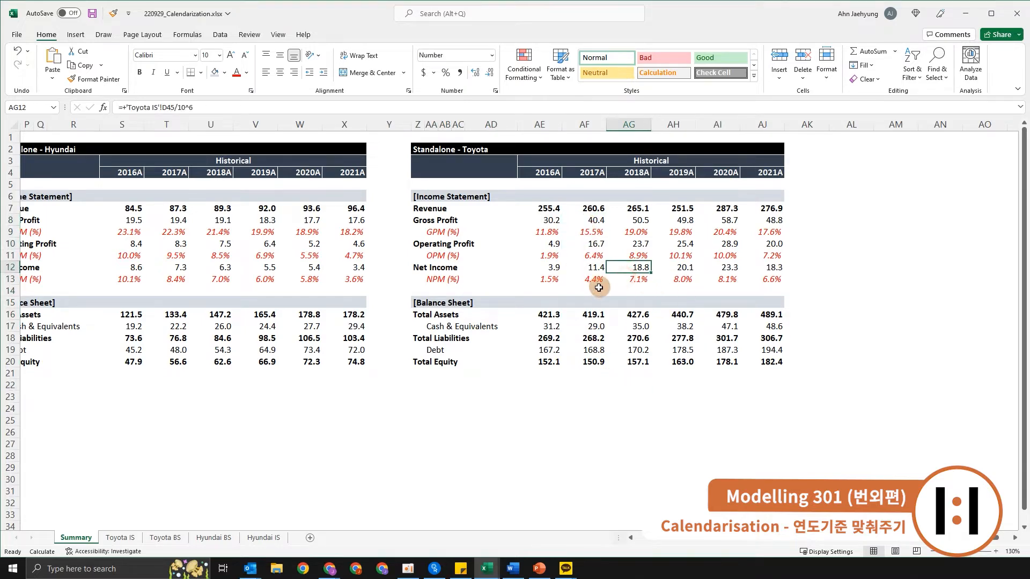
# Switch to Chrome, search Google for "edinet" and open the EDINET disclosure site
pyautogui.press('super+Tab')
pyautogui.press('Return')
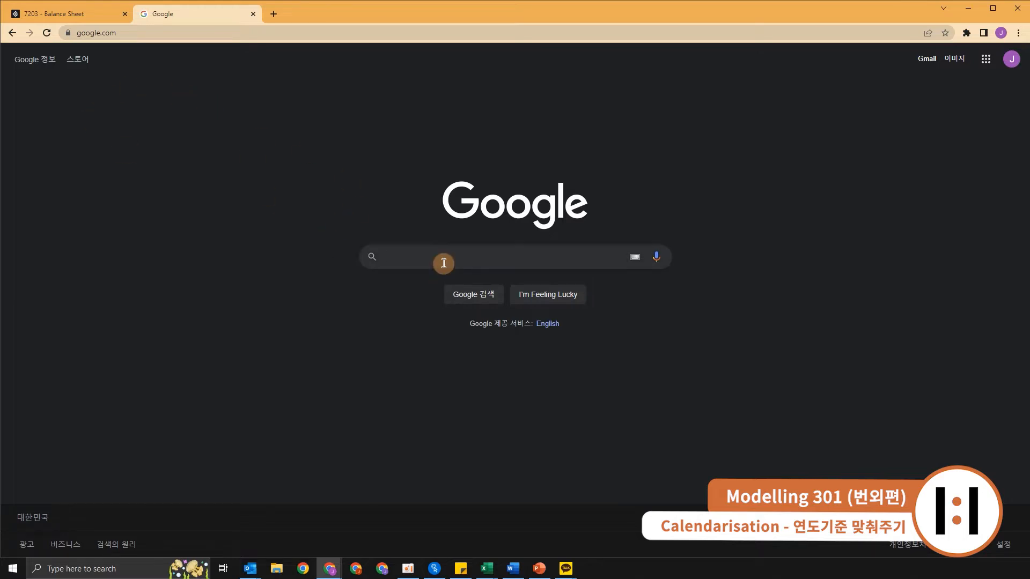
pyautogui.write('edinet')
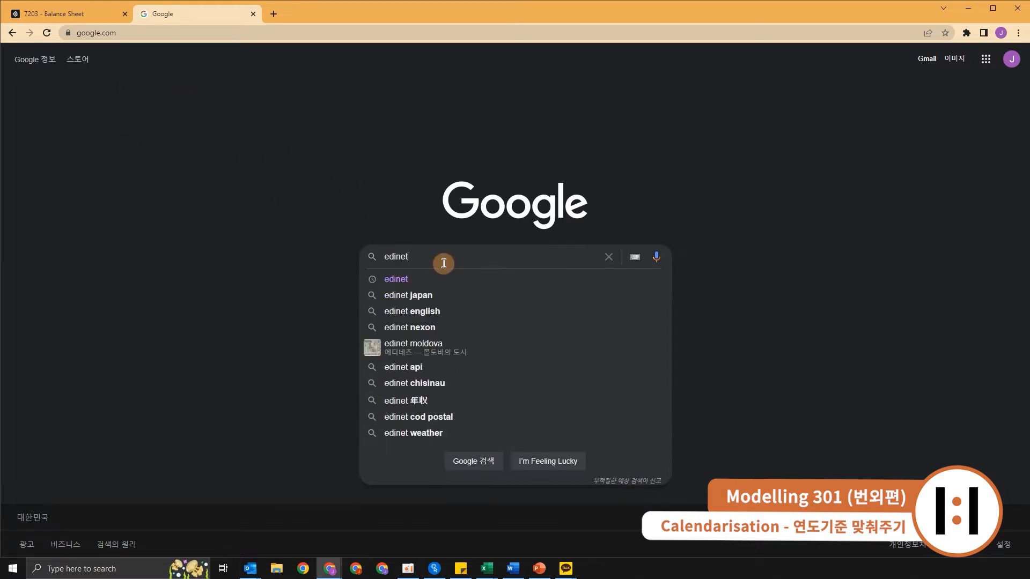
pyautogui.press('Return')
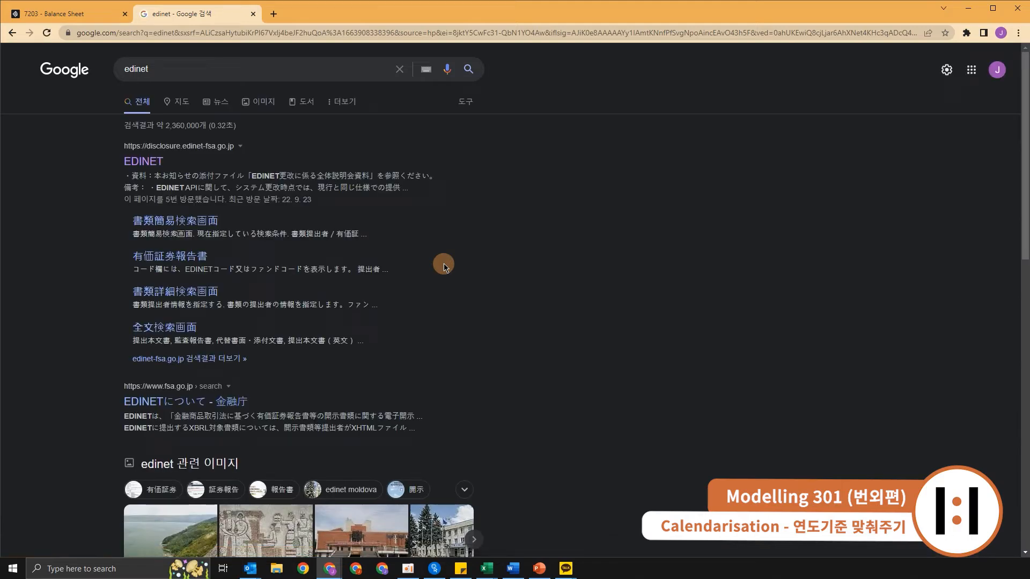
pyautogui.click(162, 164)
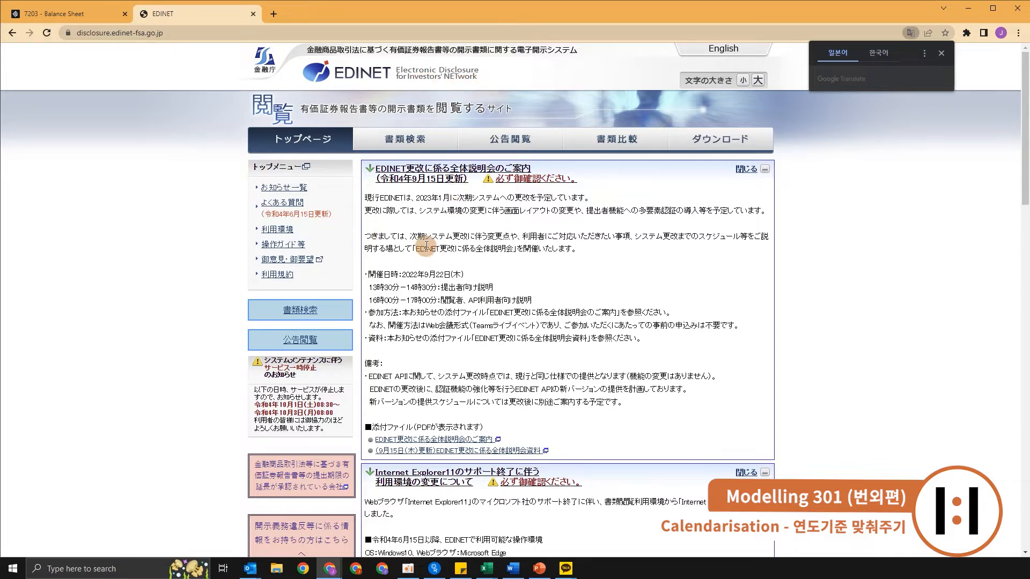
# Look over the notice on the Japanese EDINET home page and switch the site to English
pyautogui.moveTo(430, 239); pyautogui.dragTo(464, 326)
pyautogui.click(465, 326)
pyautogui.moveTo(447, 256); pyautogui.dragTo(515, 354)
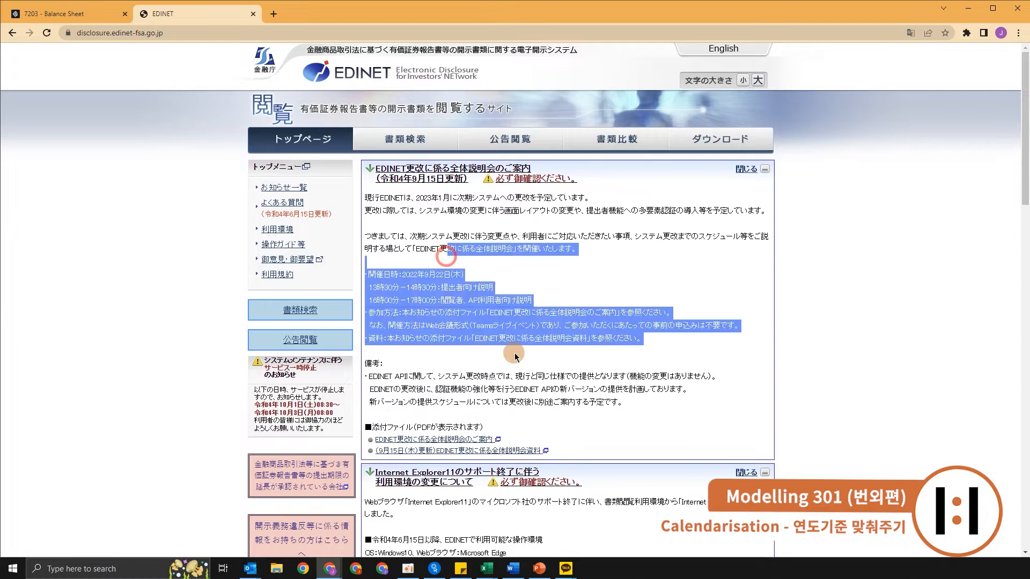
pyautogui.click(517, 275)
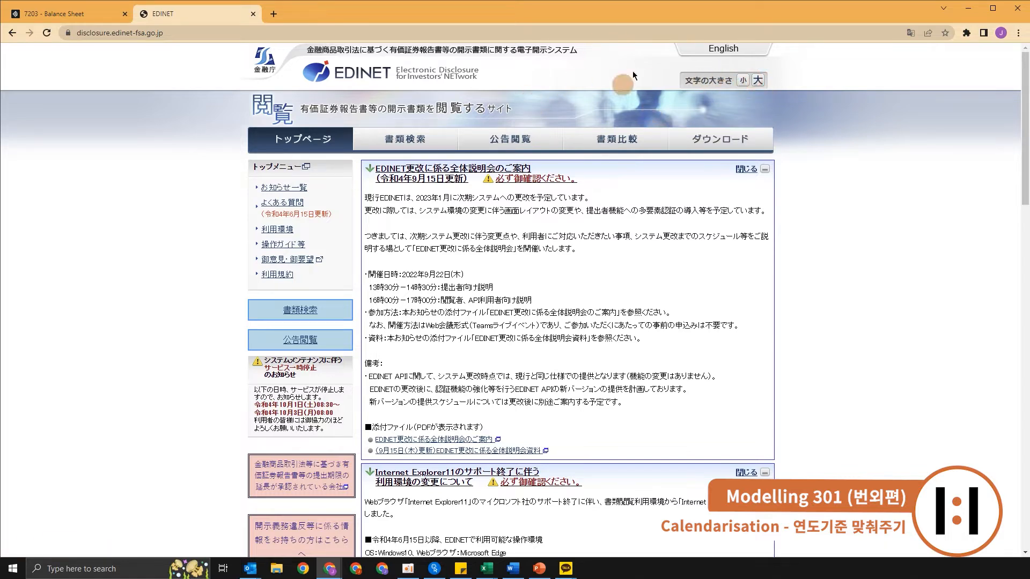
pyautogui.click(731, 49)
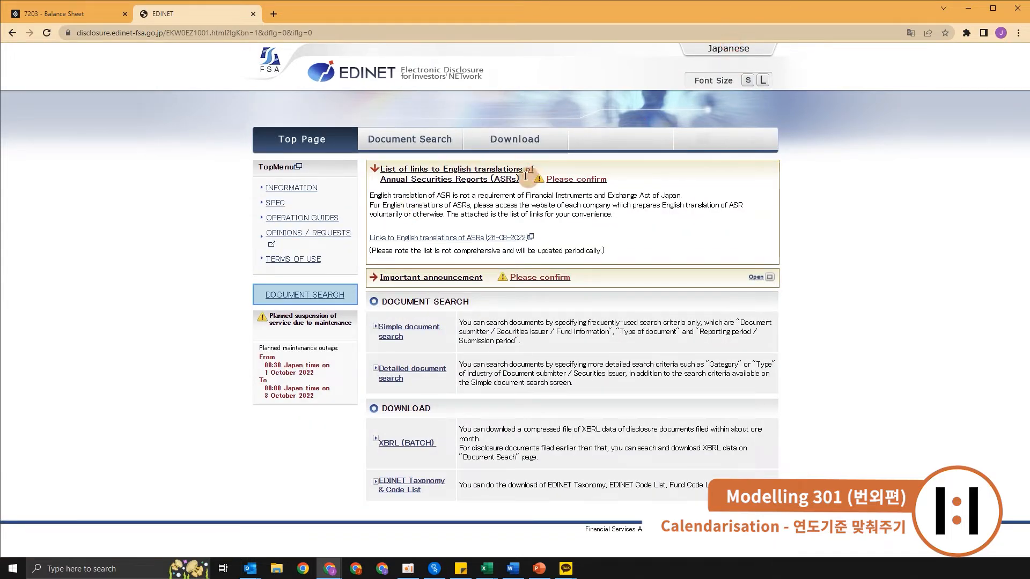
# Run a simple document search on EDINET with "toyota" as the document submitter
pyautogui.click(430, 149)
pyautogui.click(529, 185)
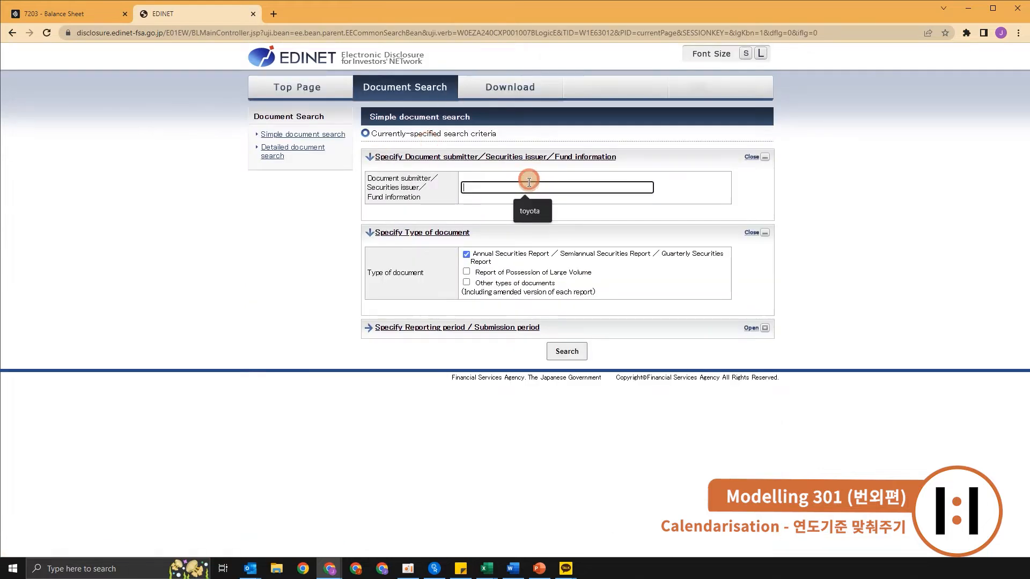
pyautogui.write('y')
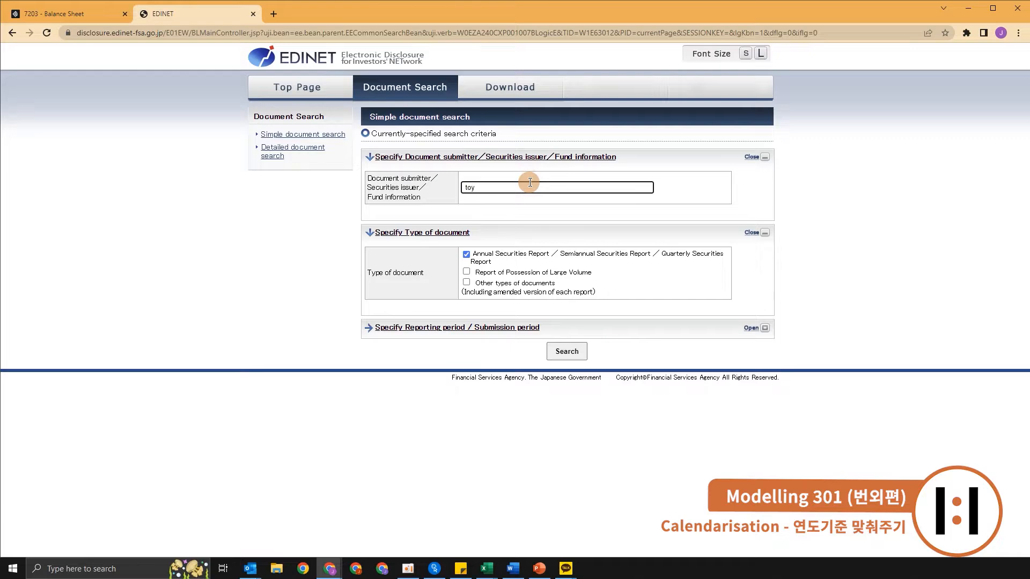
pyautogui.write('ota')
pyautogui.press('Return')
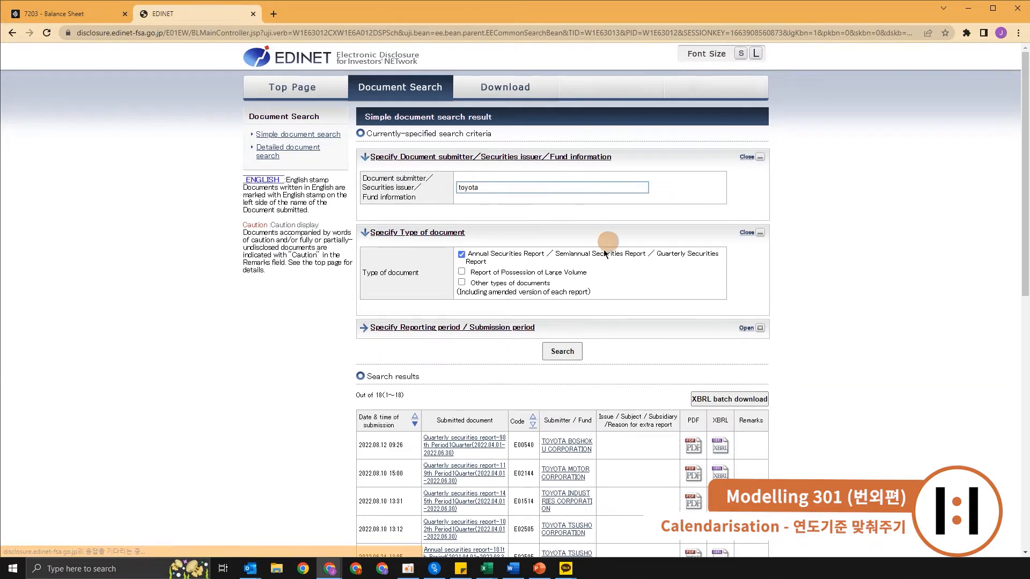
# Examine the submission dates and reporting periods of the Toyota filings in the search results, enlarging the page to 150%
pyautogui.scroll(-3, 595, 258)
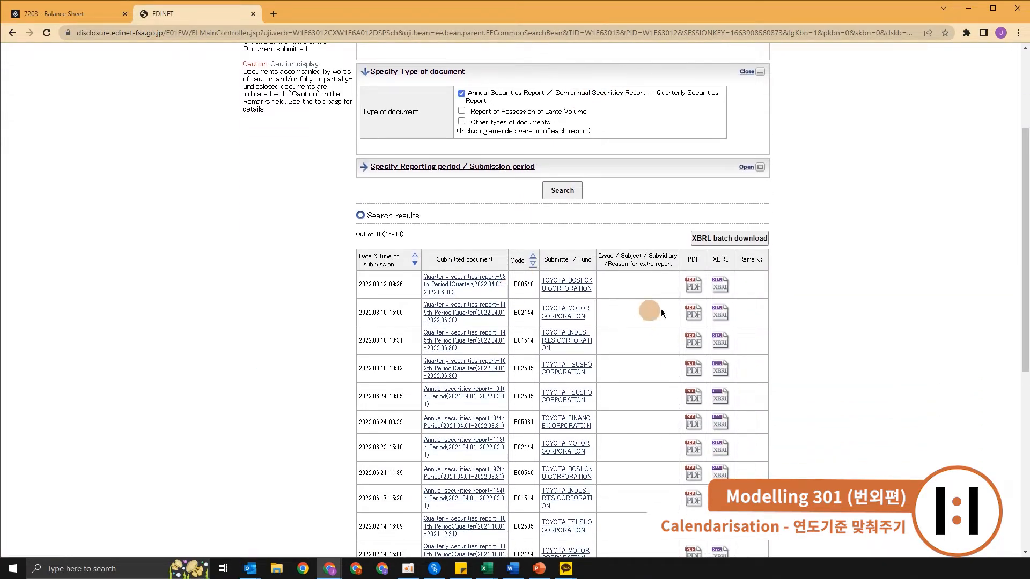
pyautogui.scroll(-1, 560, 319)
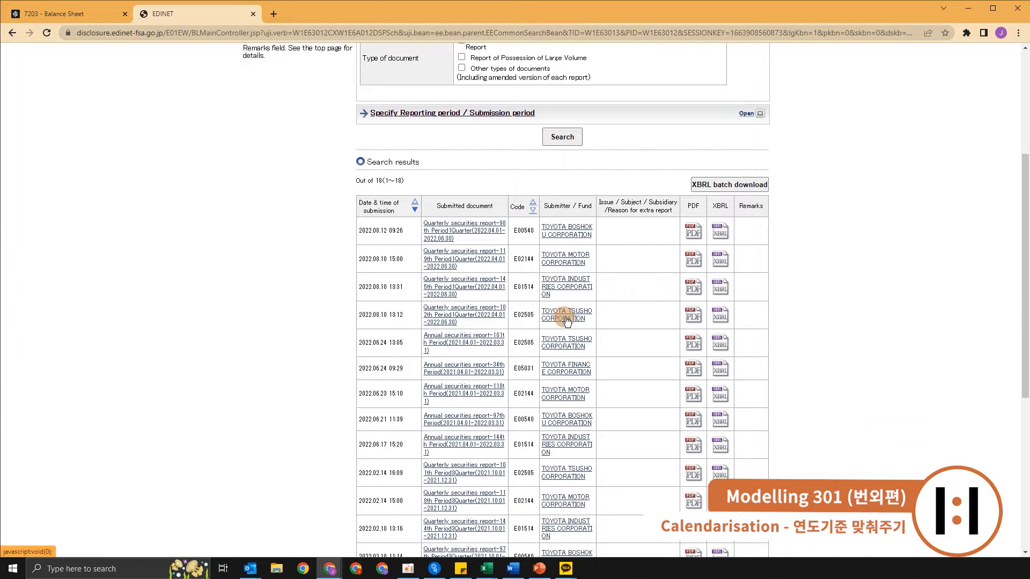
pyautogui.scroll(-1, 537, 365)
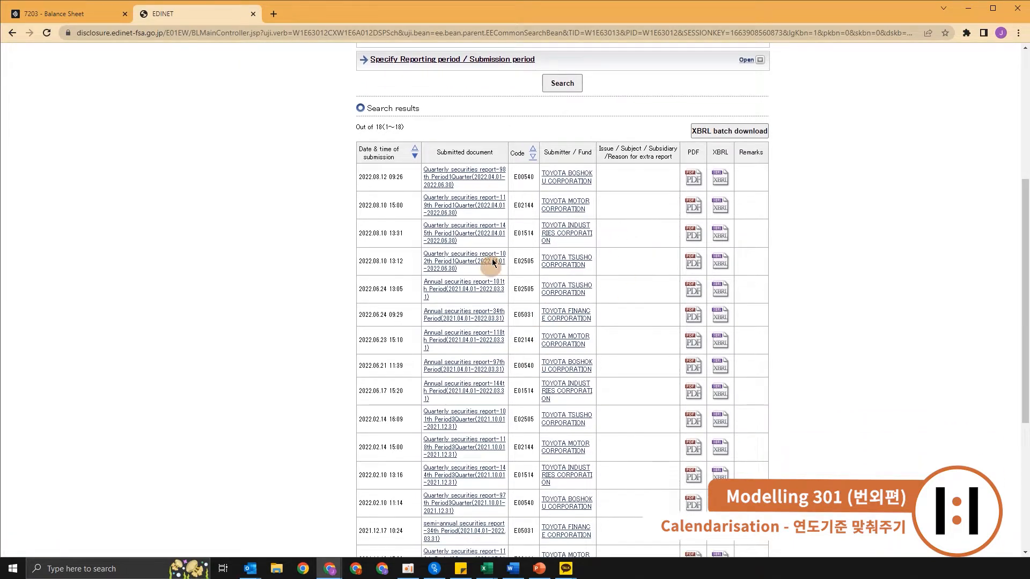
pyautogui.moveTo(361, 169); pyautogui.dragTo(414, 231)
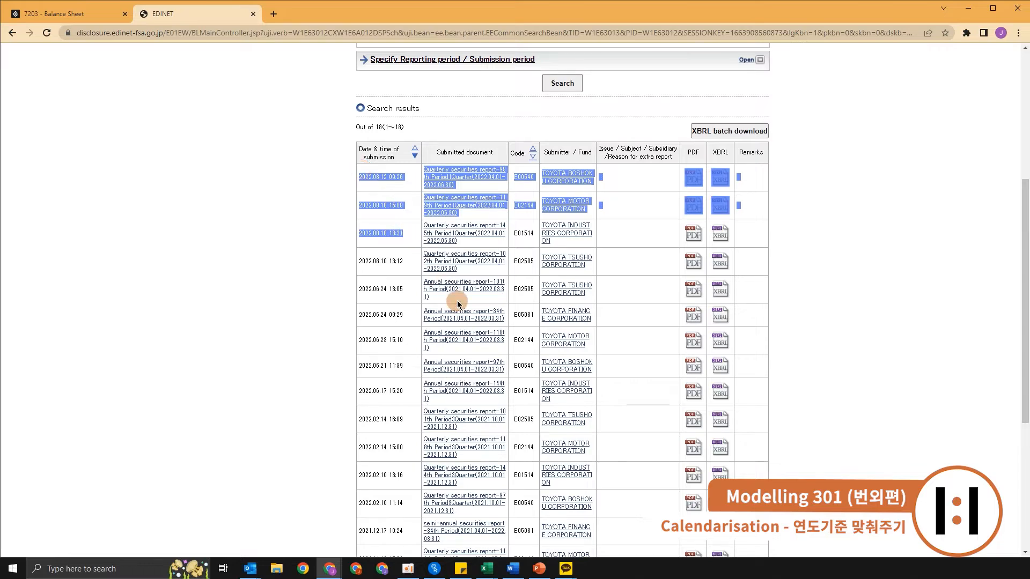
pyautogui.scroll(3, 457, 300)
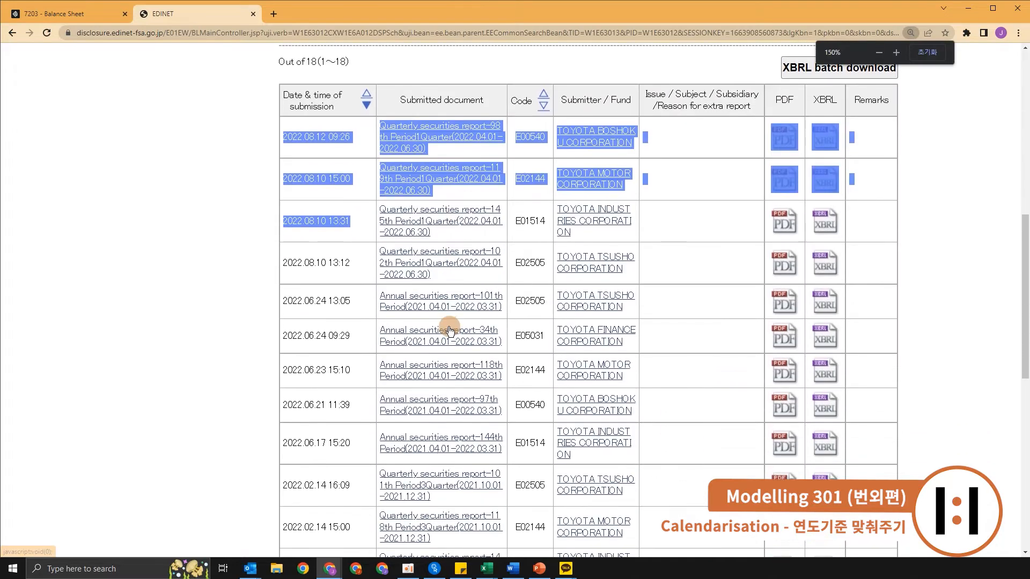
pyautogui.moveTo(304, 301); pyautogui.dragTo(349, 298)
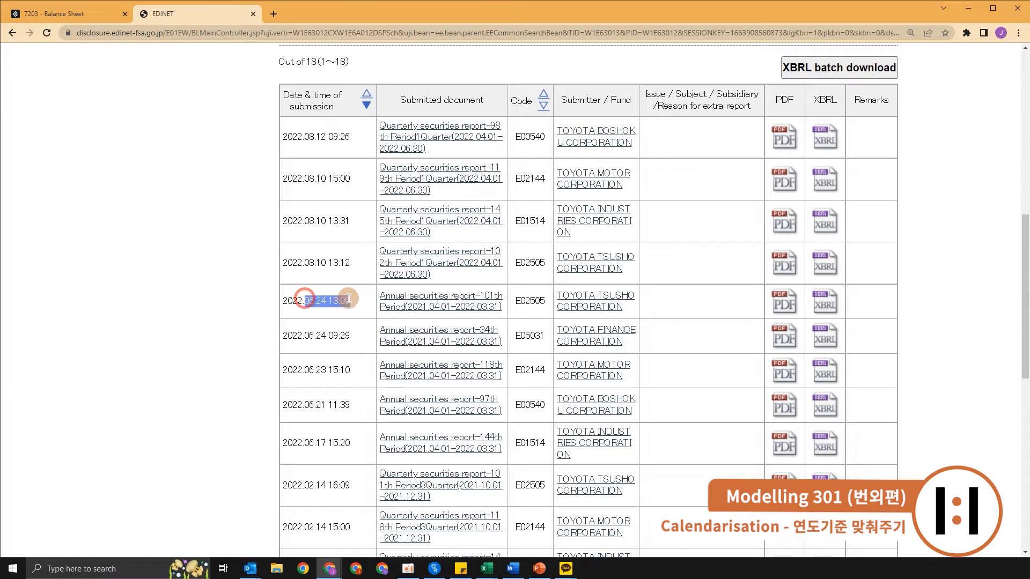
pyautogui.click(515, 316)
pyautogui.moveTo(515, 317); pyautogui.dragTo(406, 308)
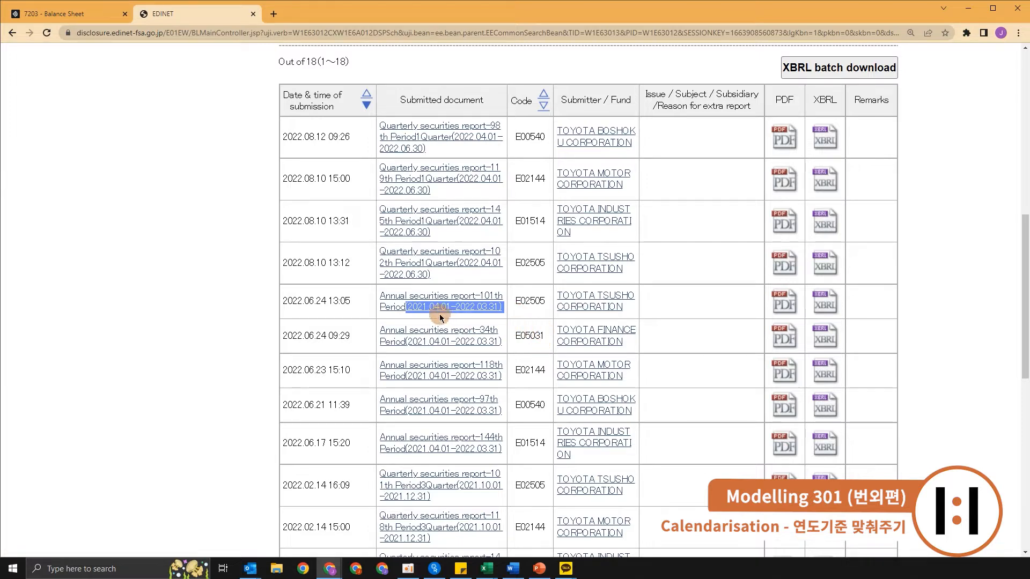
# Open Toyota Tsusho Corporation's 101th Period annual securities report (2021.04.01-2022.03.31) and read its cover page
pyautogui.click(471, 306)
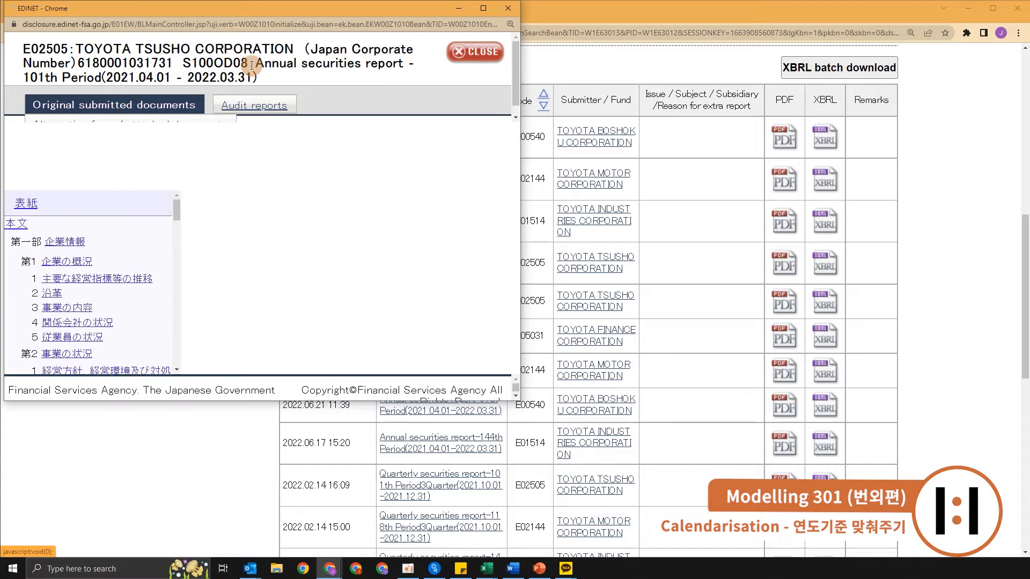
pyautogui.scroll(-5, 276, 168)
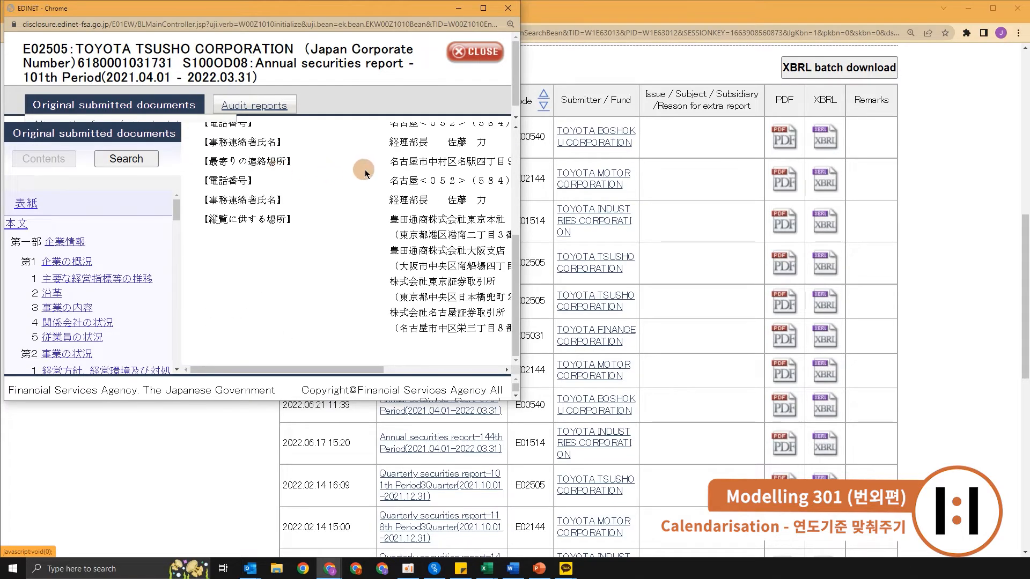
# Open the corporate information section of the Toyota Tsusho report and examine the fiscal year-end dates in the key financial indicators table
pyautogui.hotkey('ctrl', '-')
pyautogui.scroll(2, 354, 182)
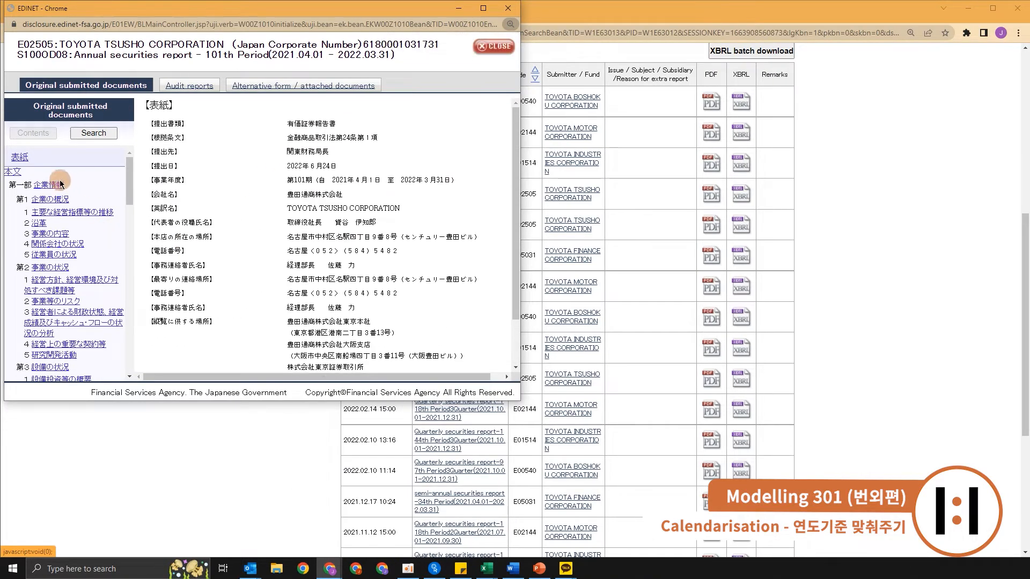
pyautogui.click(58, 185)
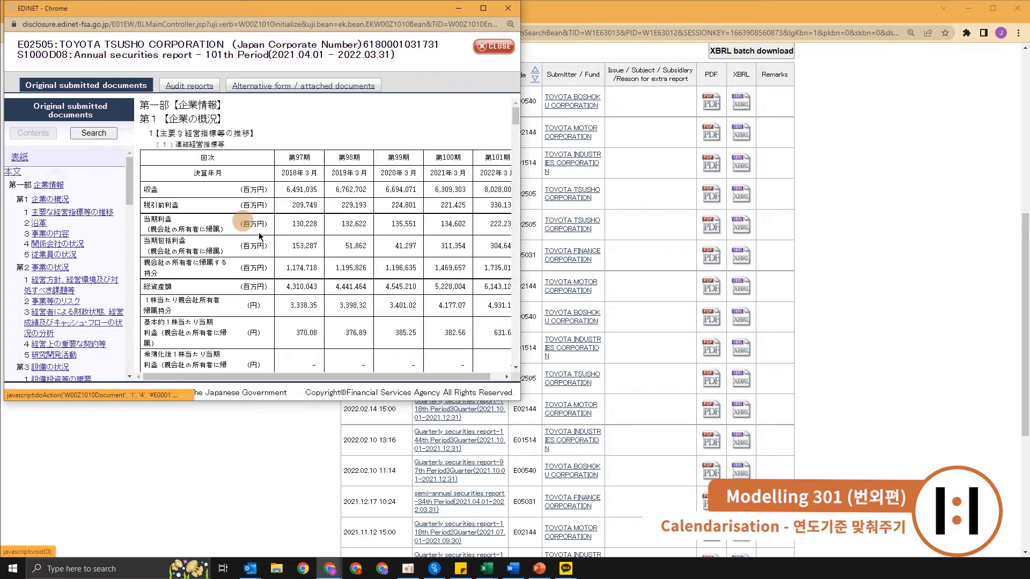
pyautogui.moveTo(270, 377); pyautogui.dragTo(384, 382)
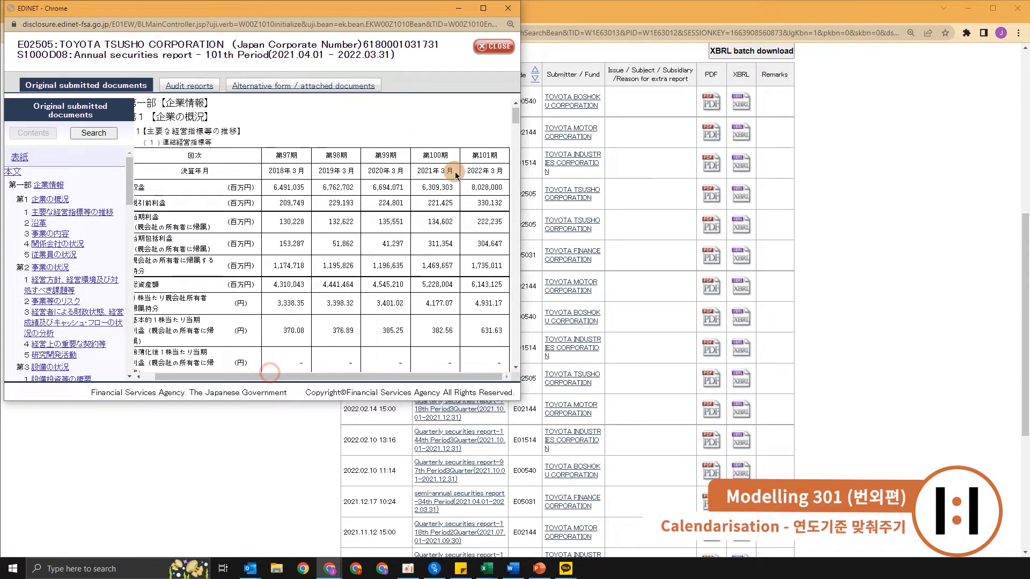
pyautogui.moveTo(455, 172); pyautogui.dragTo(498, 173)
pyautogui.click(496, 173)
pyautogui.click(64, 188)
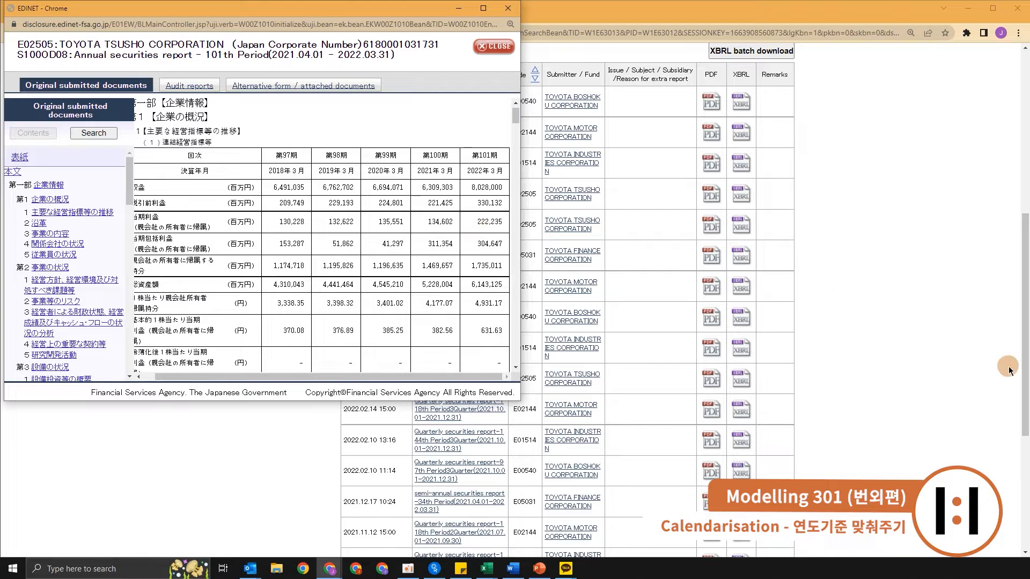
# Switch to the Excel calendarization workbook and look over the combined, Hyundai and Toyota blocks on the Summary sheet
pyautogui.click(893, 340)
pyautogui.scroll(2, 504, 276)
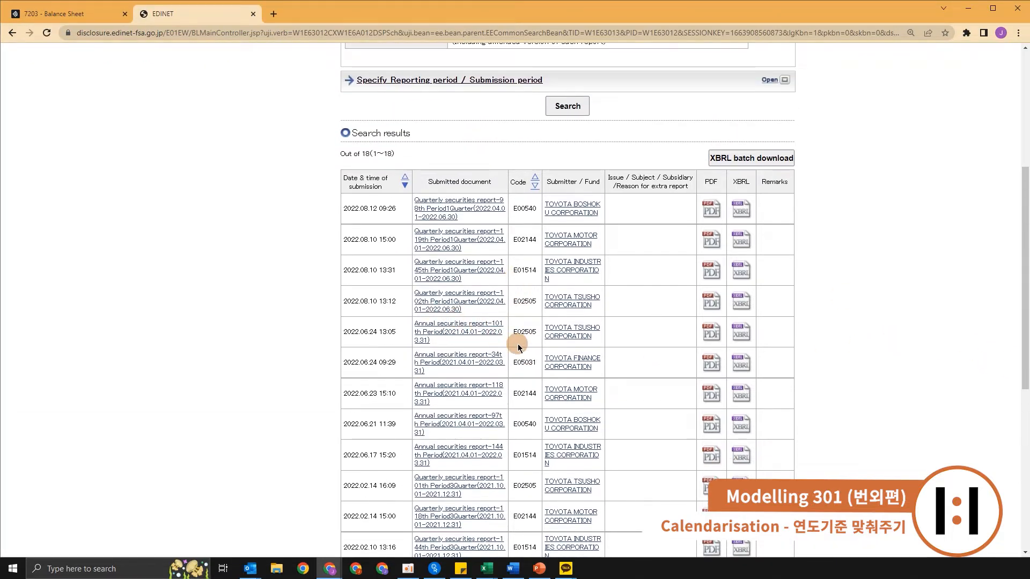
pyautogui.hotkey('alt', 'Tab')
pyautogui.click(593, 277)
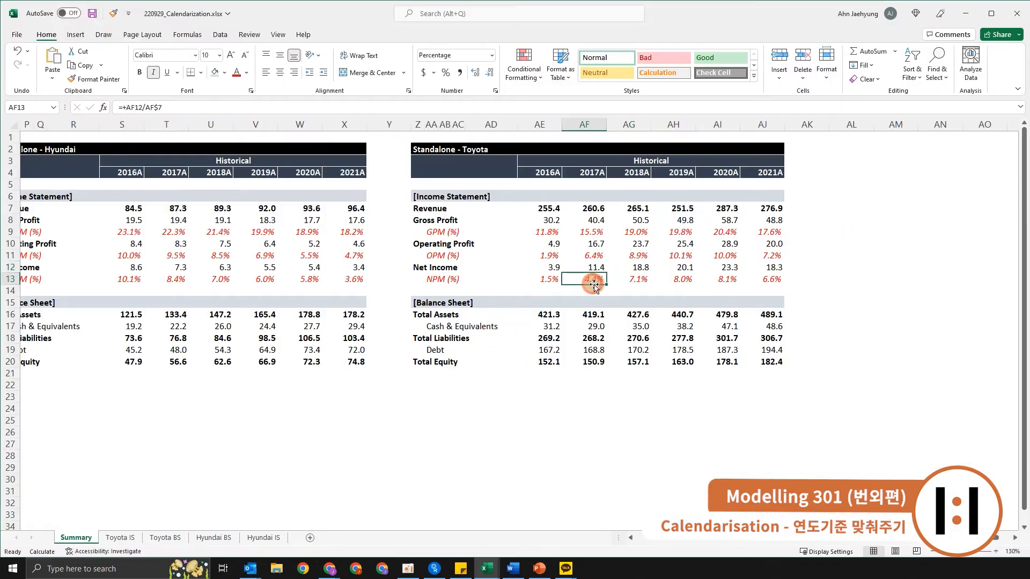
pyautogui.click(283, 212)
pyautogui.hscroll(-4, 280, 212)
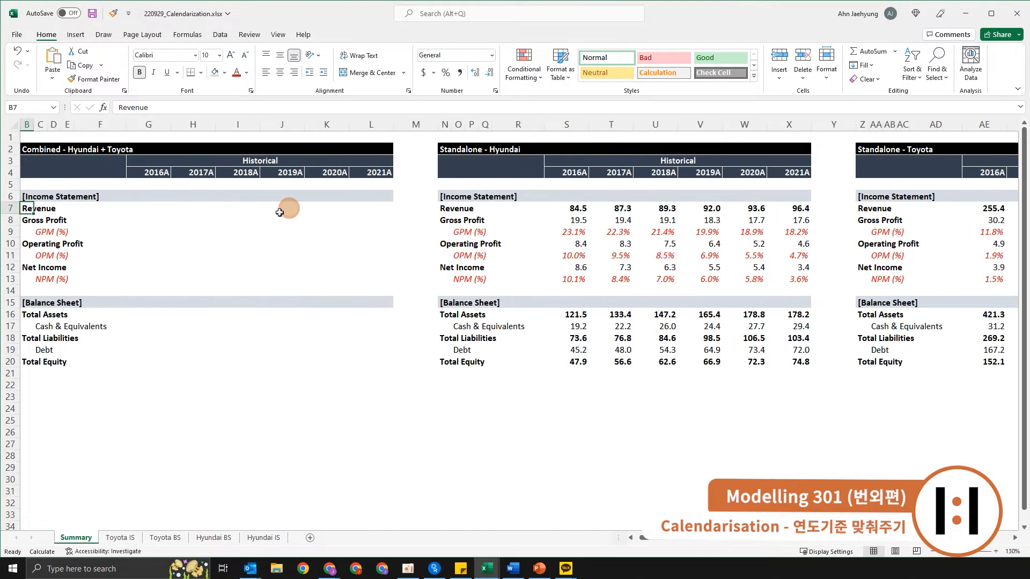
pyautogui.moveTo(456, 149); pyautogui.dragTo(799, 364)
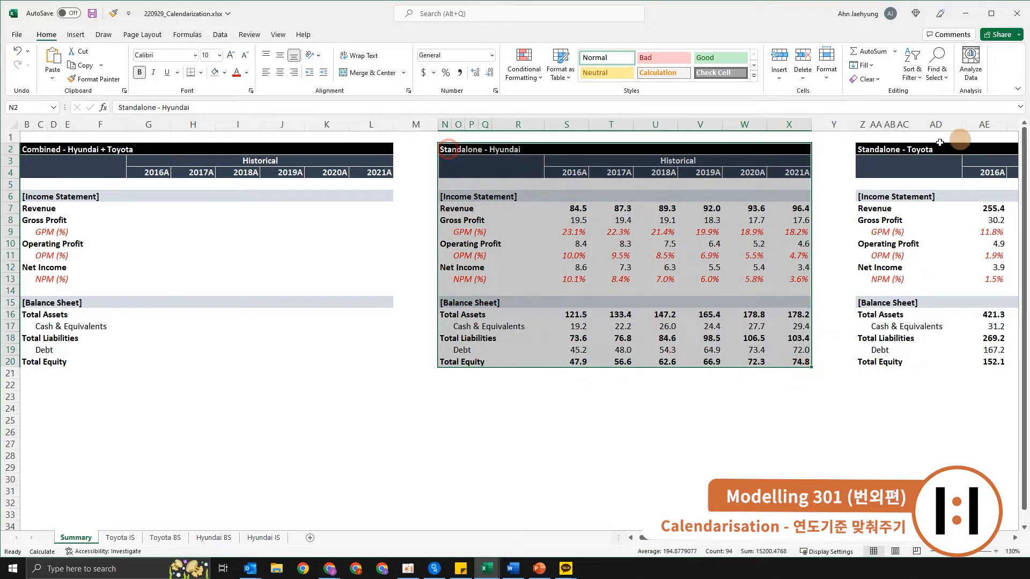
pyautogui.moveTo(880, 150); pyautogui.dragTo(892, 375)
pyautogui.click(800, 244)
pyautogui.press('Right')
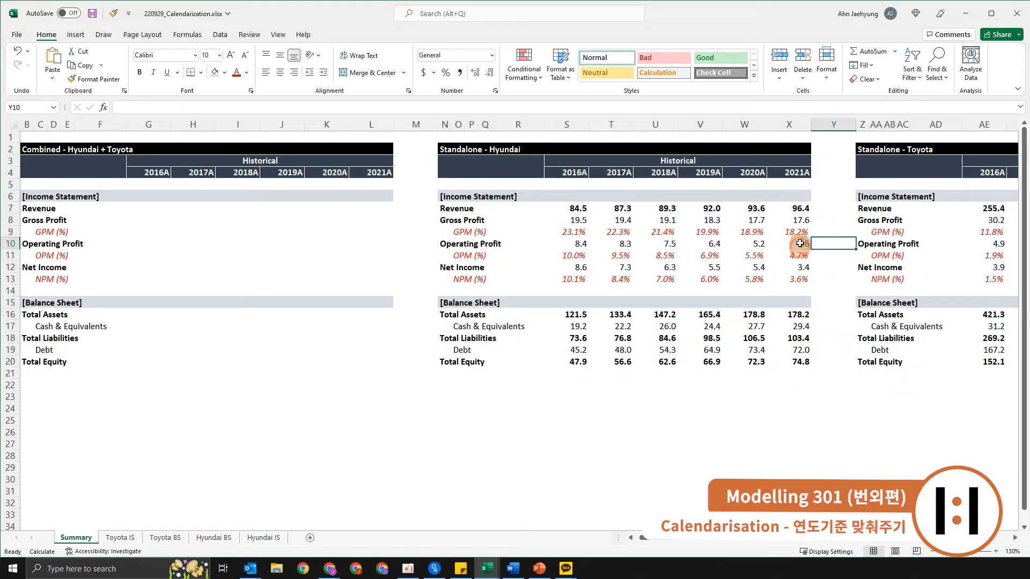
pyautogui.press('Right')
pyautogui.press('Right')
pyautogui.press('Right')
pyautogui.press('Right')
pyautogui.press('Right')
pyautogui.press('Right')
pyautogui.press('Right')
pyautogui.press('Right')
pyautogui.press('Right')
pyautogui.press('Right')
pyautogui.press('Right')
pyautogui.press('Right')
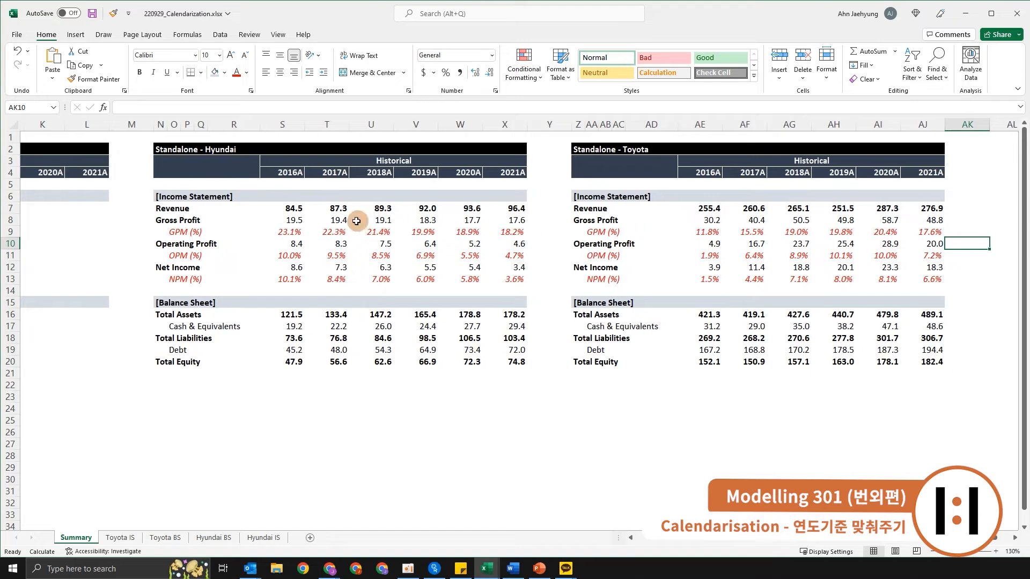
# Compare the 2016A and 2021A revenue figures of Hyundai and Toyota and examine Toyota's gross profit margins
pyautogui.click(292, 208)
pyautogui.click(713, 208)
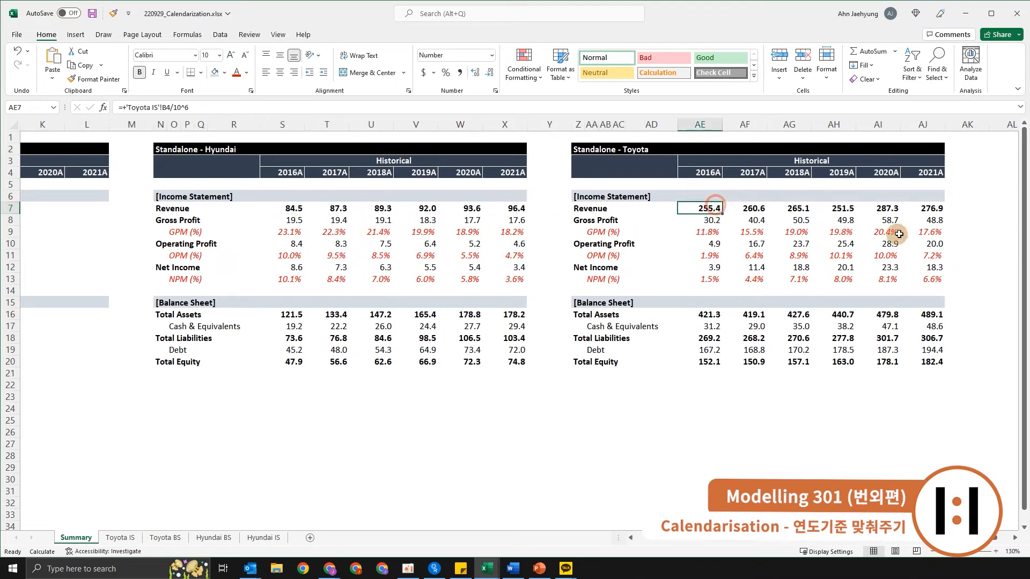
pyautogui.click(937, 218)
pyautogui.click(511, 208)
pyautogui.moveTo(761, 230); pyautogui.dragTo(809, 230)
pyautogui.click(812, 231)
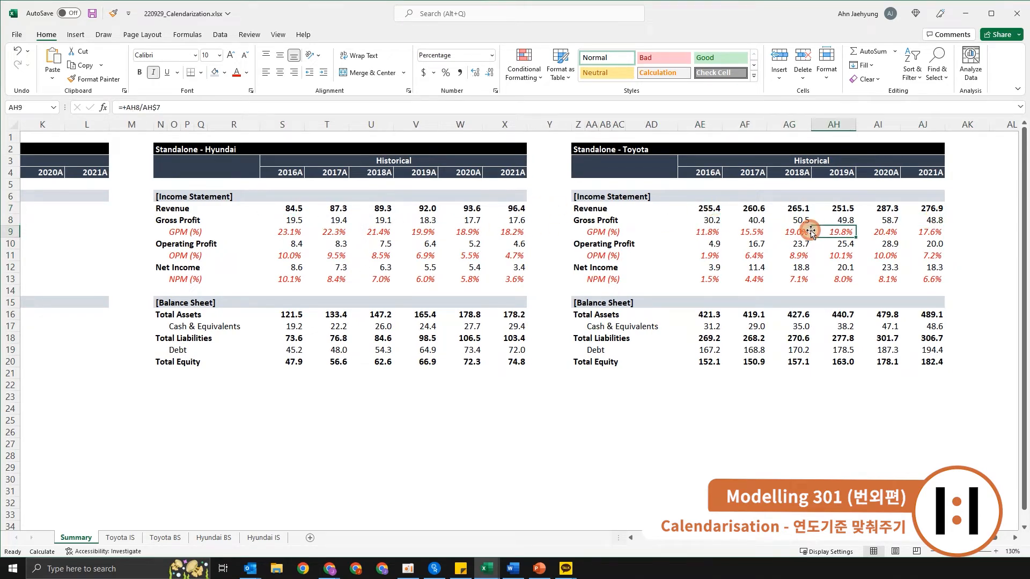
# Look over the empty area beside the Standalone - Toyota block and return to the block's title cell
pyautogui.press('Right')
pyautogui.press('Right')
pyautogui.press('Right')
pyautogui.press('Right')
pyautogui.press('Right')
pyautogui.press('Right')
pyautogui.press('Right')
pyautogui.press('Right')
pyautogui.press('Right')
pyautogui.press('Right')
pyautogui.press('Right')
pyautogui.click(697, 223)
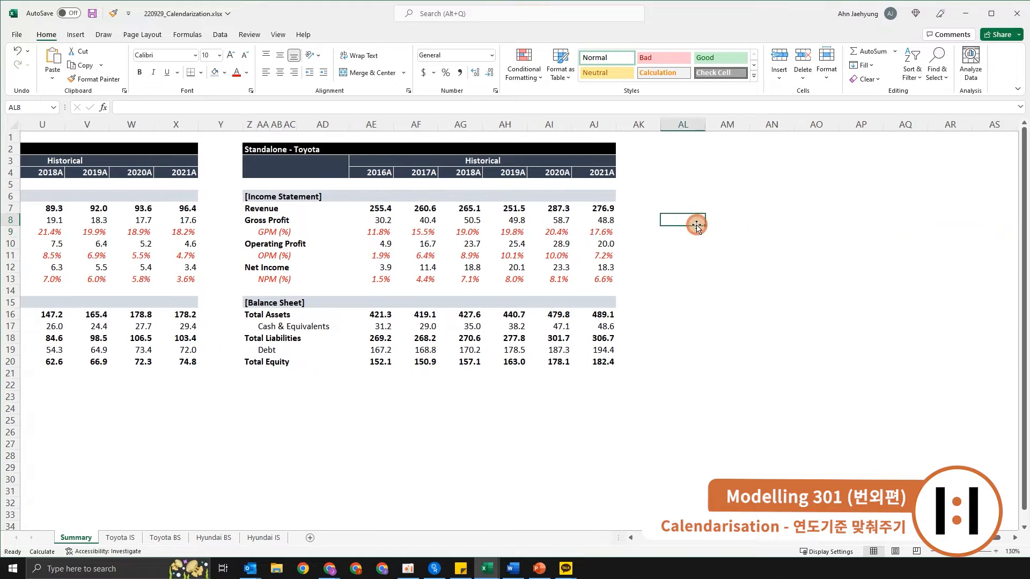
pyautogui.press('Left')
pyautogui.press('Left')
pyautogui.press('Left')
pyautogui.press('Left')
pyautogui.press('Left')
pyautogui.press('Left')
pyautogui.press('Left')
pyautogui.press('Left')
pyautogui.press('Left')
pyautogui.press('Left')
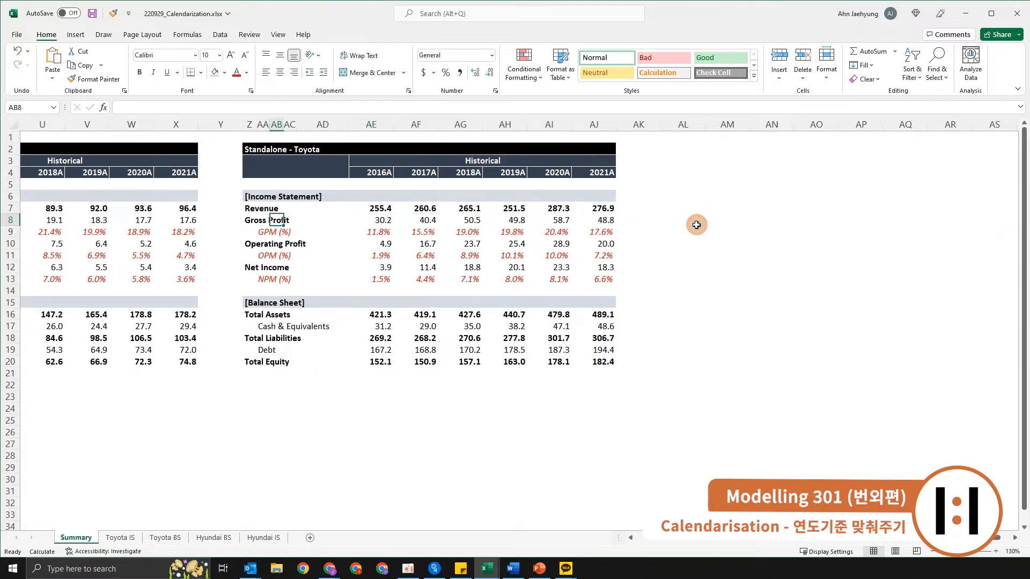
pyautogui.press('Up')
pyautogui.press('Up')
pyautogui.press('Up')
pyautogui.press('Up')
pyautogui.press('Up')
pyautogui.press('Up')
pyautogui.press('Up')
pyautogui.press('Left')
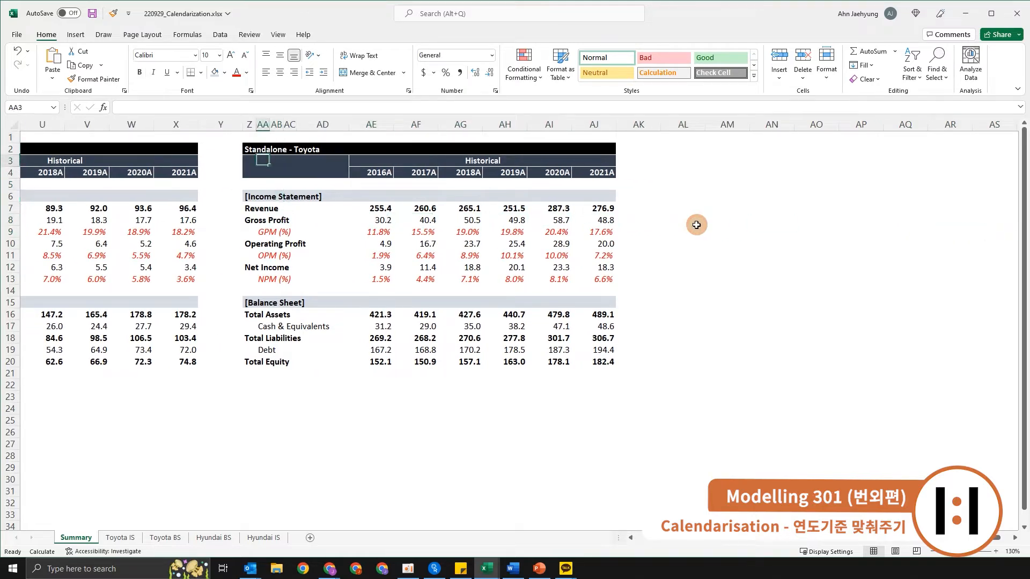
pyautogui.press('Left')
pyautogui.press('Up')
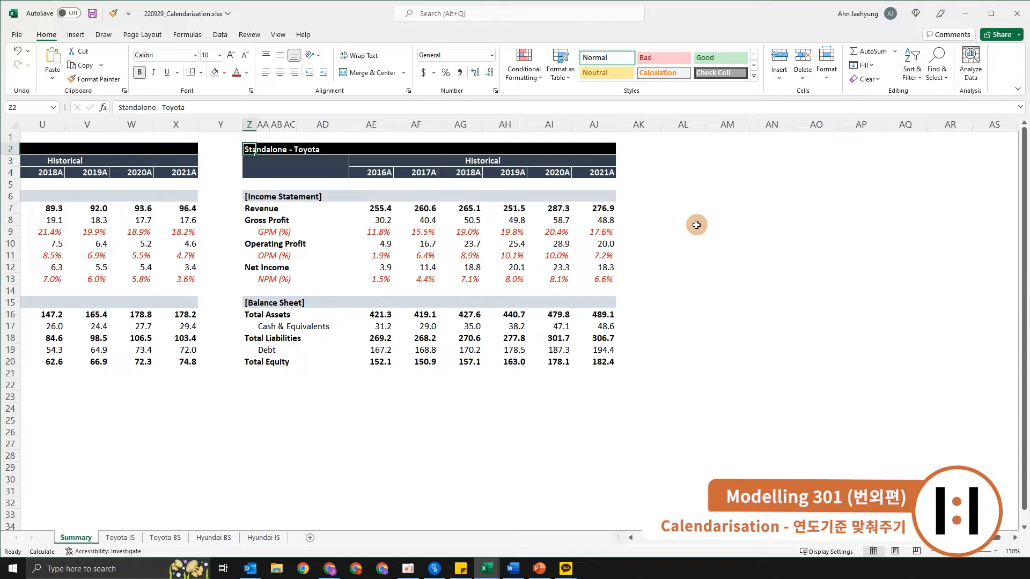
# Examine Toyota's 2016A column and Hyundai's 2019A, 2020A and 2021A columns to compare their reporting years
pyautogui.moveTo(390, 174); pyautogui.dragTo(382, 353)
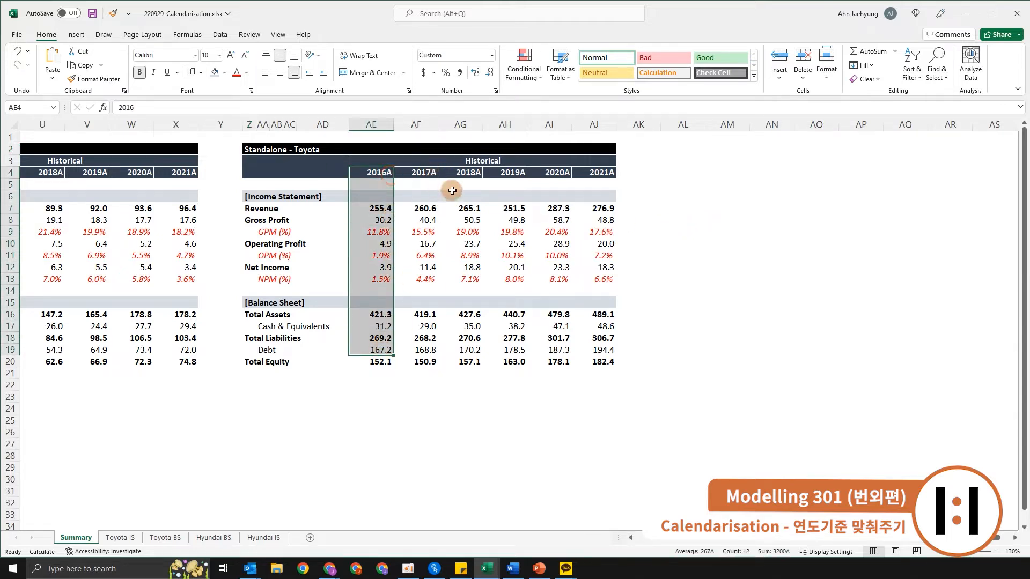
pyautogui.moveTo(95, 173); pyautogui.dragTo(96, 373)
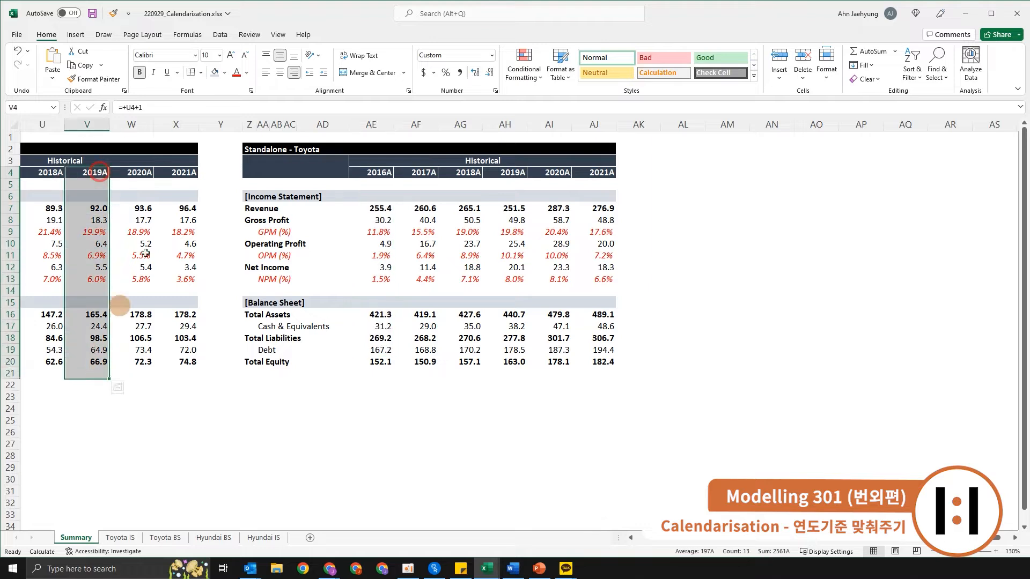
pyautogui.moveTo(150, 176); pyautogui.dragTo(129, 323)
pyautogui.moveTo(183, 173); pyautogui.dragTo(199, 365)
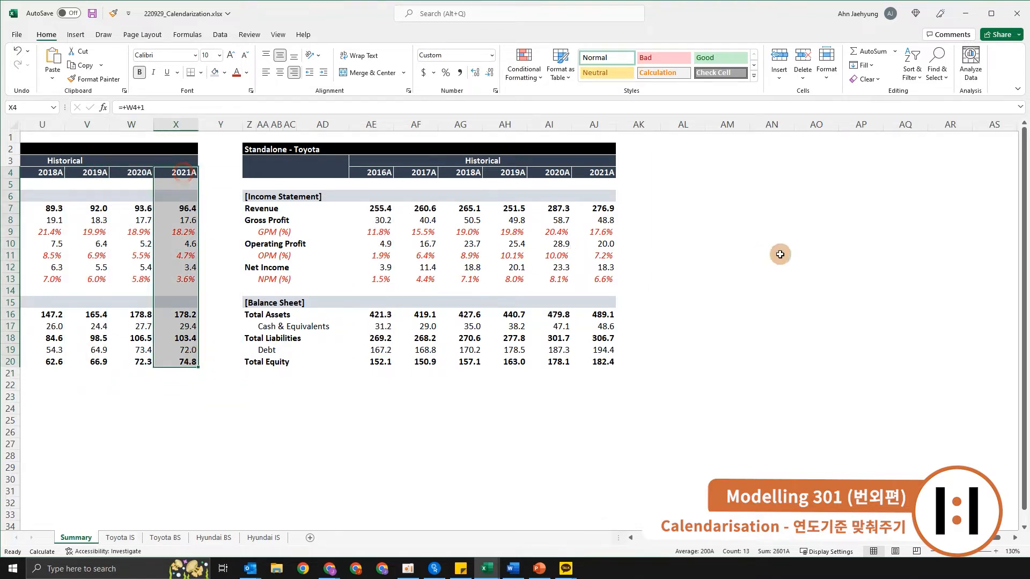
pyautogui.click(421, 242)
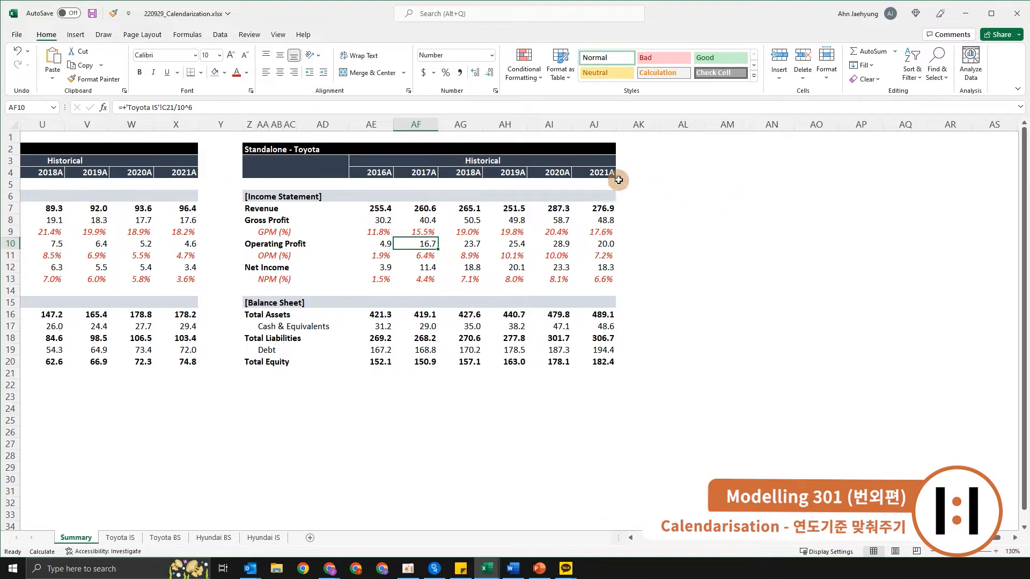
# Copy the whole Standalone - Toyota block, from its title down to Total Equity and across to 2021A
pyautogui.click(658, 156)
pyautogui.press('Up')
pyautogui.press('Right')
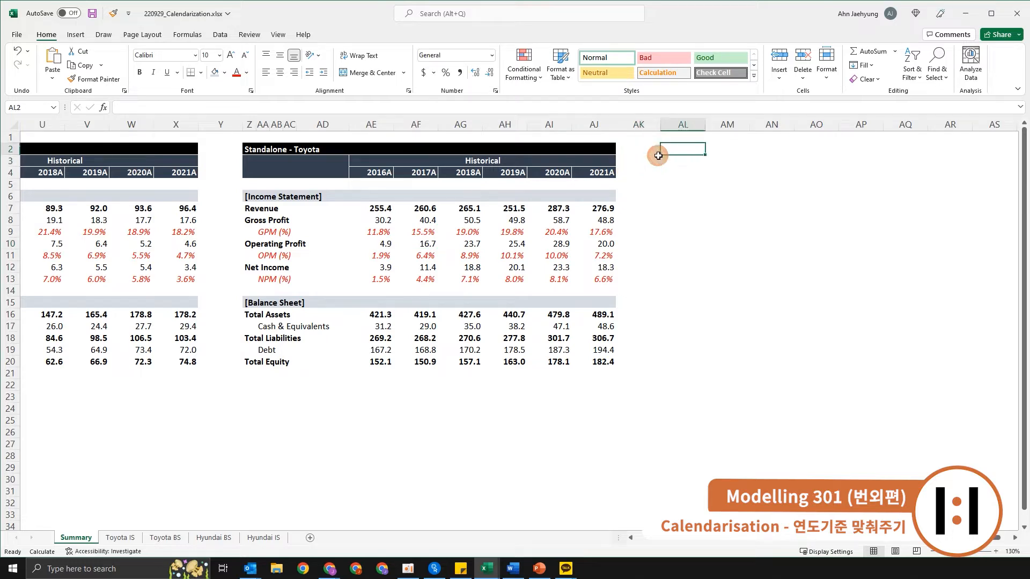
pyautogui.hotkey('shift', 'Right')
pyautogui.hotkey('shift', 'Right')
pyautogui.press('Left')
pyautogui.press('Left')
pyautogui.press('Left')
pyautogui.press('Left')
pyautogui.press('Left')
pyautogui.press('Left')
pyautogui.press('Left')
pyautogui.press('Left')
pyautogui.press('Left')
pyautogui.press('Left')
pyautogui.press('Left')
pyautogui.press('Left')
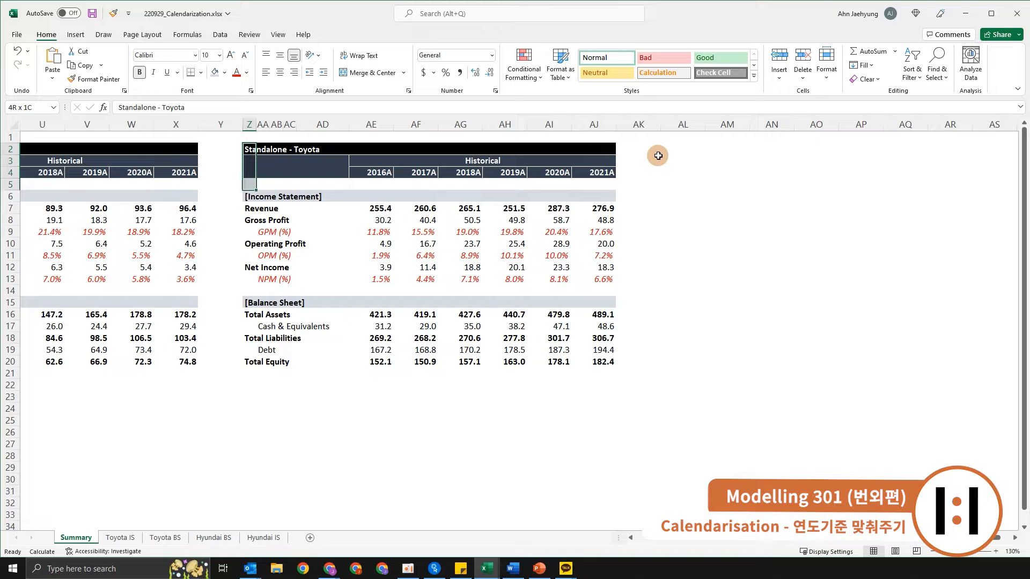
pyautogui.hotkey('shift', 'Down')
pyautogui.hotkey('shift', 'Down')
pyautogui.hotkey('shift', 'Down')
pyautogui.hotkey('shift', 'Down')
pyautogui.hotkey('shift', 'Down')
pyautogui.hotkey('shift', 'Down')
pyautogui.hotkey('shift', 'Down')
pyautogui.hotkey('shift', 'Down')
pyautogui.hotkey('shift', 'Down')
pyautogui.hotkey('shift', 'Down')
pyautogui.hotkey('shift', 'Down')
pyautogui.hotkey('shift', 'Down')
pyautogui.hotkey('shift', 'Down')
pyautogui.hotkey('shift', 'Down')
pyautogui.hotkey('shift', 'Down')
pyautogui.hotkey('shift', 'Down')
pyautogui.hotkey('shift', 'Up')
pyautogui.hotkey('shift', 'Right')
pyautogui.hotkey('shift', 'Right')
pyautogui.hotkey('shift', 'Right')
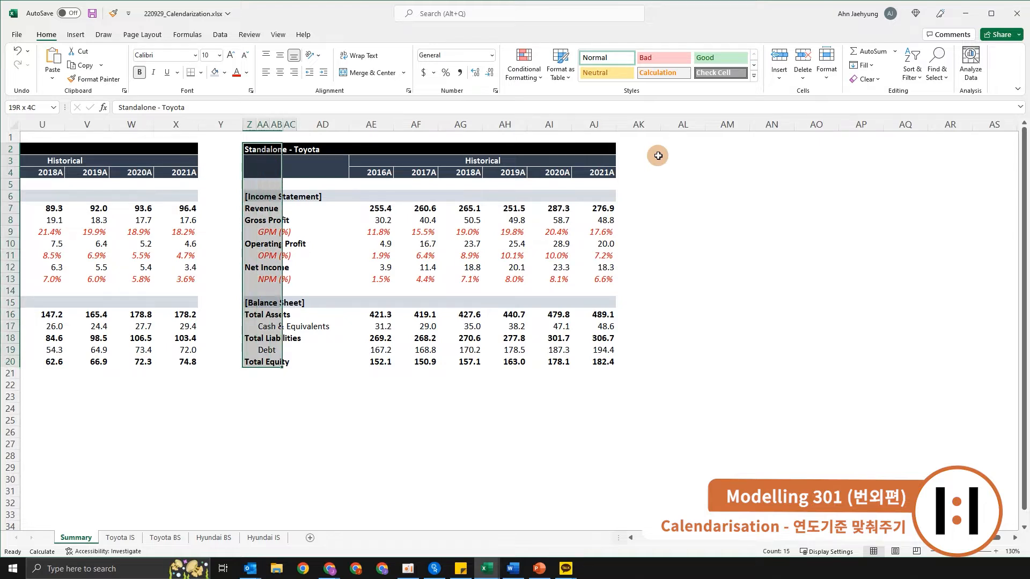
pyautogui.hotkey('shift', 'Right')
pyautogui.hotkey('shift', 'Right')
pyautogui.hotkey('shift', 'Right')
pyautogui.hotkey('shift', 'Right')
pyautogui.hotkey('shift', 'Right')
pyautogui.hotkey('shift', 'Right')
pyautogui.hotkey('shift', 'Right')
pyautogui.hotkey('ctrl', 'c')
# Paste only the formats of the copied Toyota block at cell AL2, leaving one empty column between the blocks
pyautogui.press('Right')
pyautogui.press('Right')
pyautogui.press('Right')
pyautogui.press('Right')
pyautogui.press('Right')
pyautogui.press('Right')
pyautogui.press('Right')
pyautogui.press('Right')
pyautogui.press('Right')
pyautogui.press('Right')
pyautogui.press('Right')
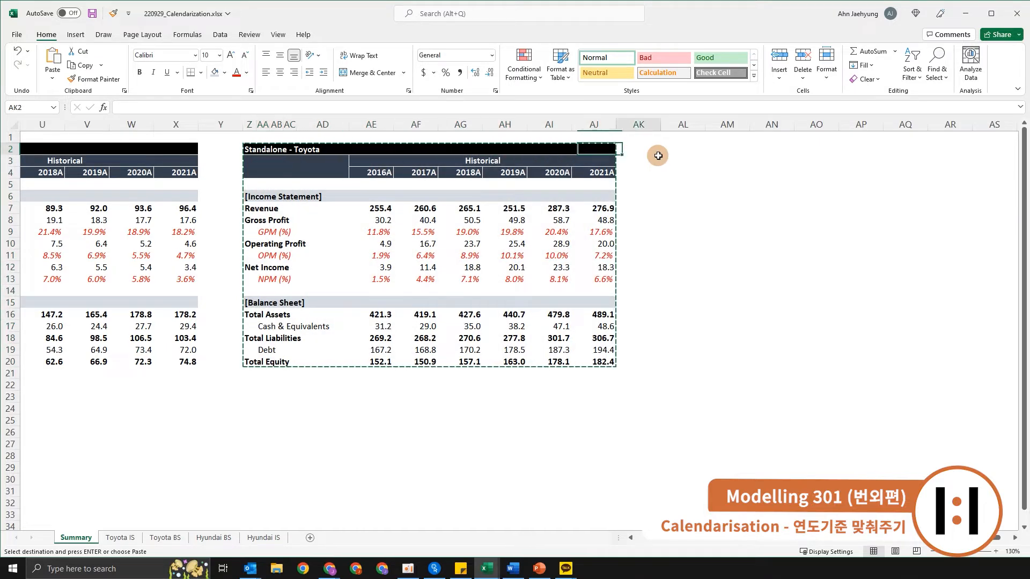
pyautogui.press('Right')
pyautogui.press('alt')
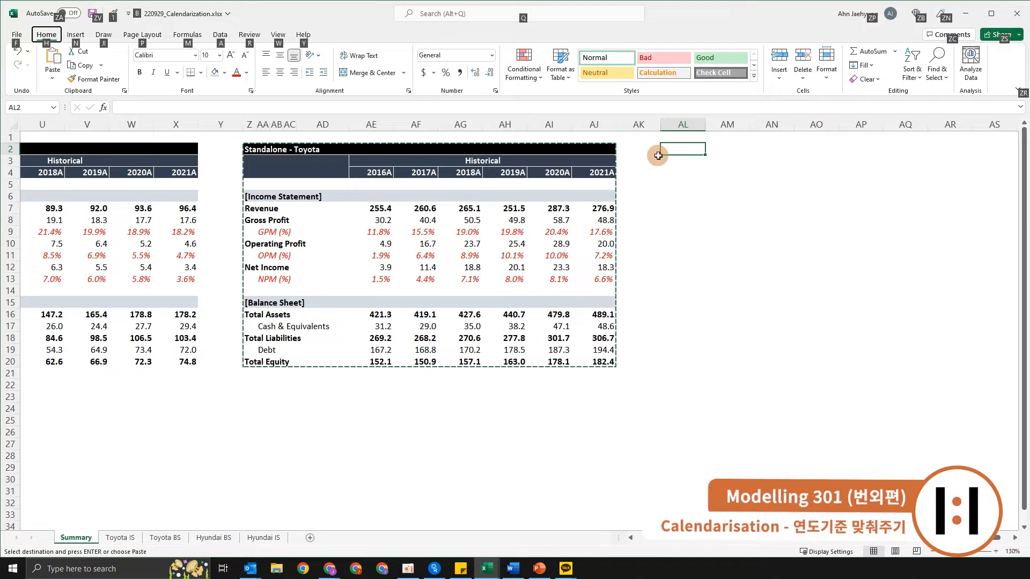
pyautogui.press('e')
pyautogui.press('s')
pyautogui.press('t')
pyautogui.press('Return')
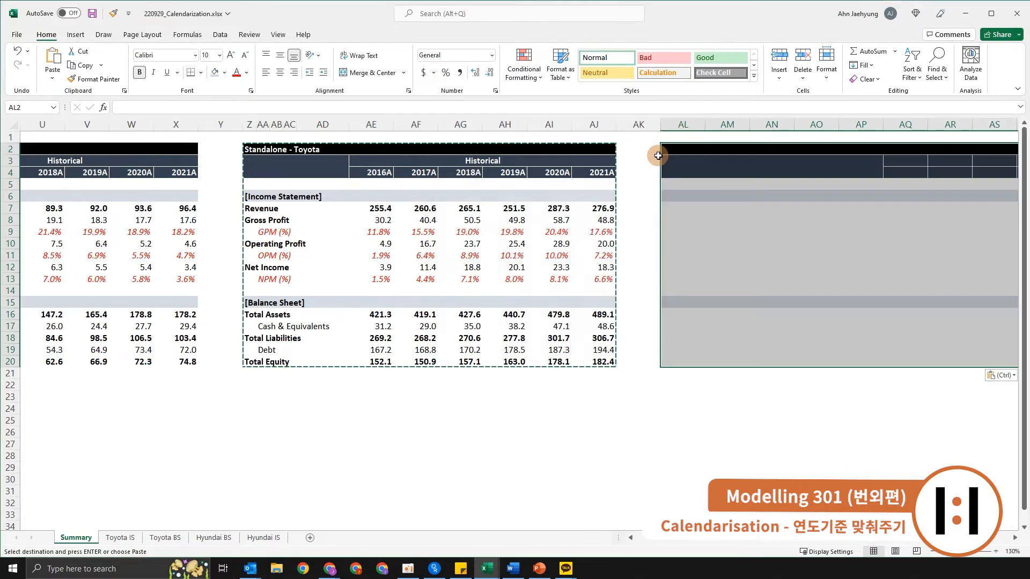
# Set the width of columns AL to AO in the newly formatted block to 2
pyautogui.press('Right')
pyautogui.press('Left')
pyautogui.hotkey('shift', 'Right')
pyautogui.hotkey('shift', 'Right')
pyautogui.hotkey('shift', 'Right')
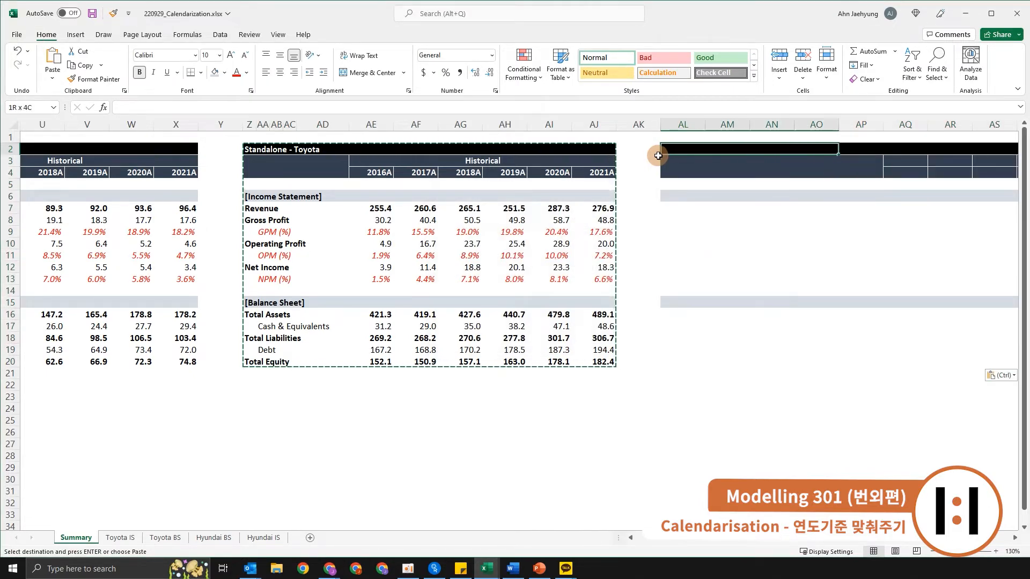
pyautogui.press('alt')
pyautogui.press('h')
pyautogui.press('o')
pyautogui.press('w')
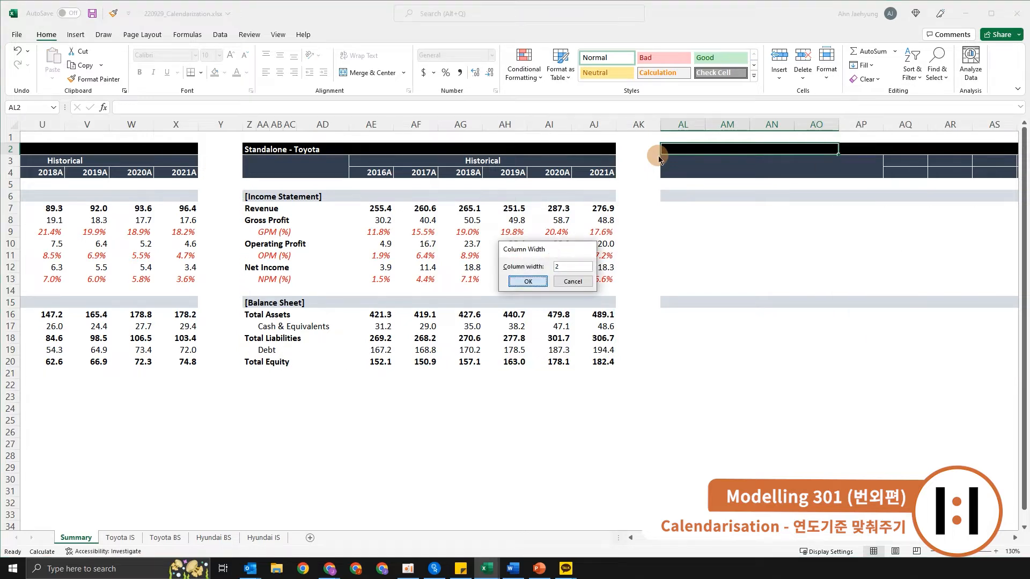
pyautogui.press('Return')
# Set the width of column AP in the newly formatted block to 10
pyautogui.press('Right')
pyautogui.press('Right')
pyautogui.press('Right')
pyautogui.press('Right')
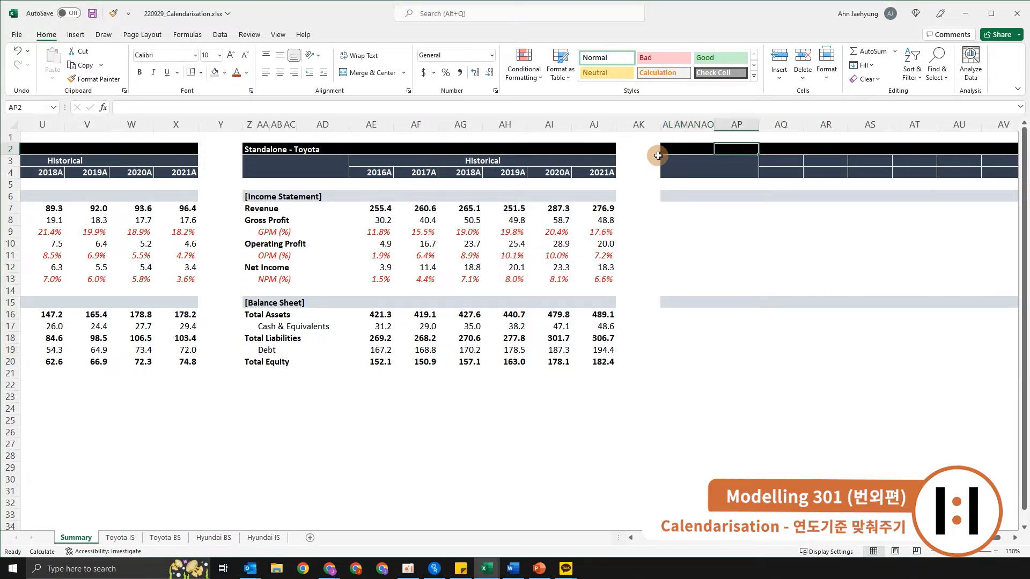
pyautogui.press('alt')
pyautogui.write('how10')
pyautogui.press('Return')
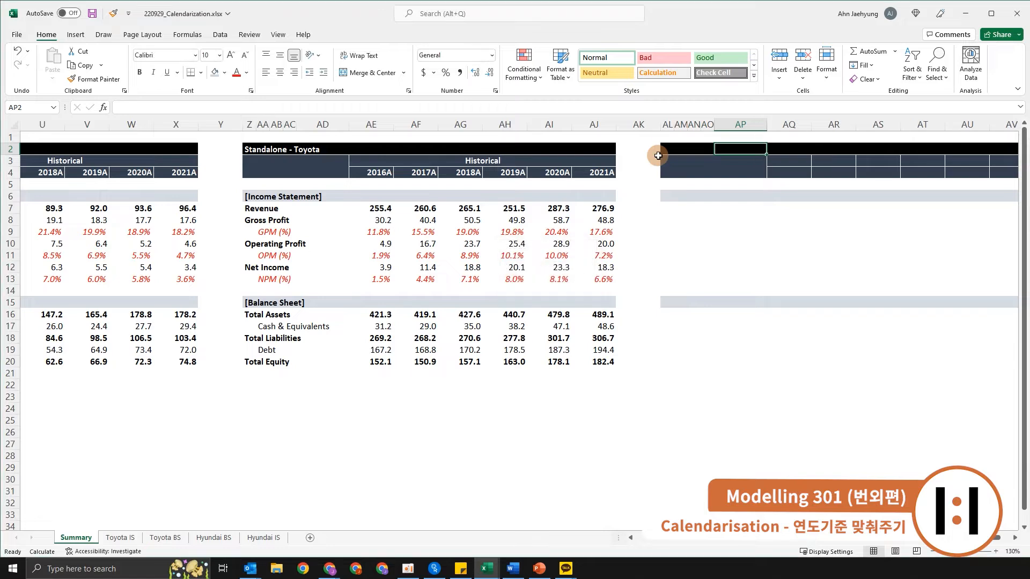
# Copy the row labels of the Standalone - Toyota block, from [Income Statement] down to Total Equity (Z6:AD20)
pyautogui.click(245, 222)
pyautogui.press('Up')
pyautogui.press('Up')
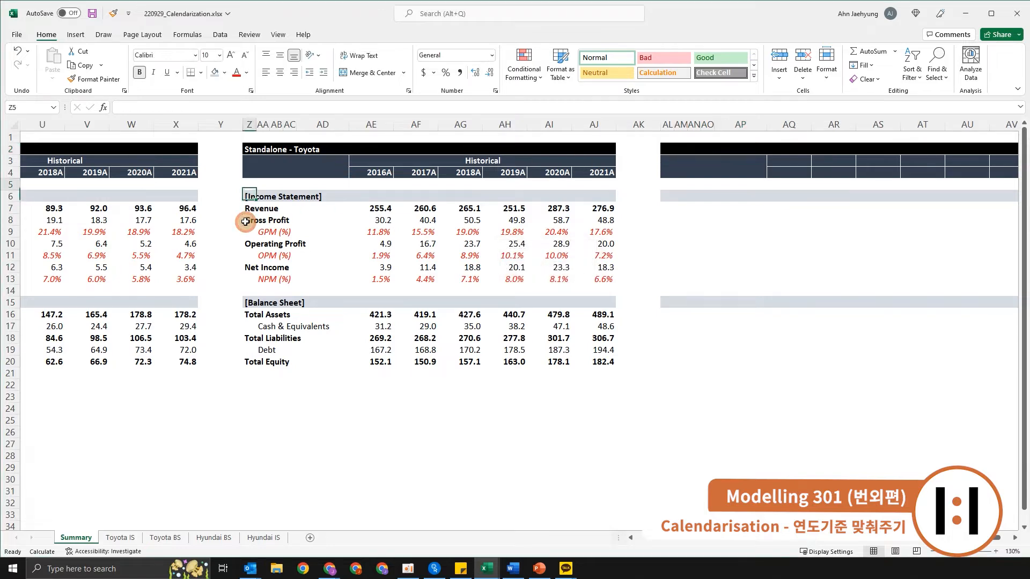
pyautogui.hotkey('shift', 'Right')
pyautogui.hotkey('shift', 'Right')
pyautogui.hotkey('shift', 'Right')
pyautogui.hotkey('shift', 'Right')
pyautogui.hotkey('shift', 'Right')
pyautogui.hotkey('shift', 'Left')
pyautogui.hotkey('shift', 'Down')
pyautogui.hotkey('shift', 'Down')
pyautogui.hotkey('shift', 'Down')
pyautogui.hotkey('shift', 'Down')
pyautogui.hotkey('shift', 'Down')
pyautogui.hotkey('shift', 'Down')
pyautogui.hotkey('shift', 'Down')
pyautogui.hotkey('shift', 'Down')
pyautogui.hotkey('shift', 'Down')
pyautogui.hotkey('shift', 'Down')
pyautogui.hotkey('shift', 'Down')
pyautogui.hotkey('shift', 'Down')
pyautogui.hotkey('shift', 'Down')
pyautogui.hotkey('shift', 'Down')
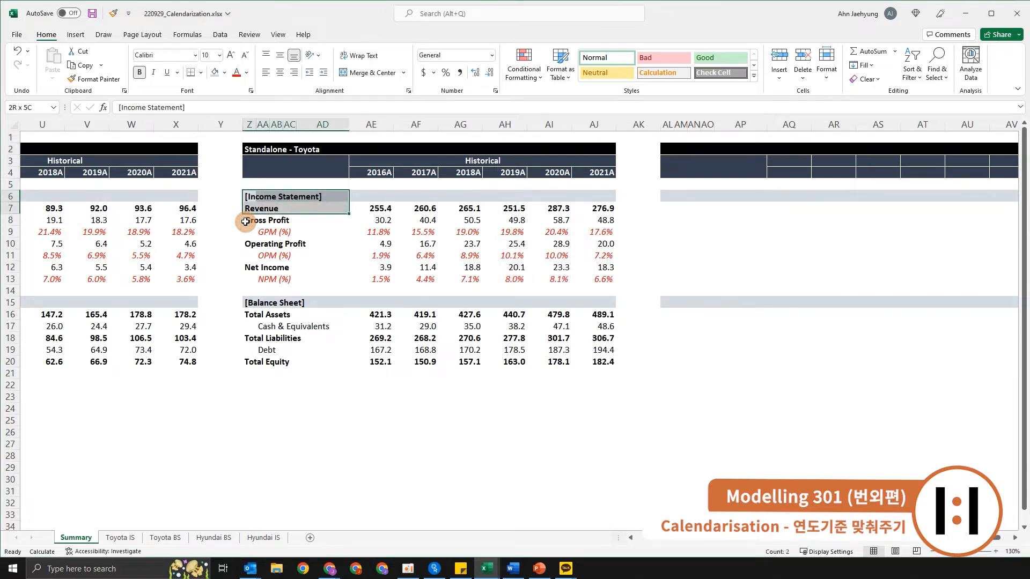
pyautogui.hotkey('ctrl', 'c')
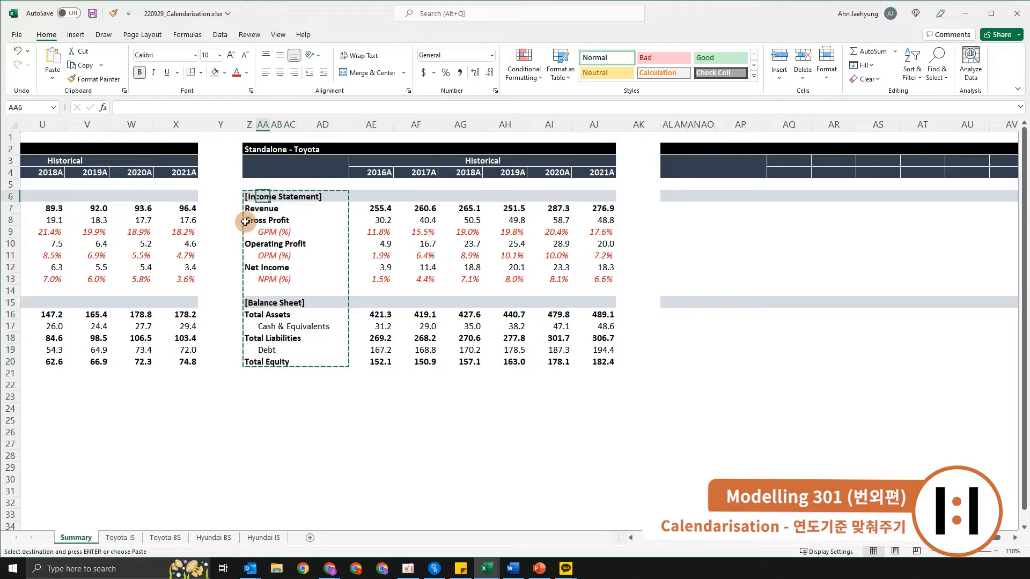
# Paste the copied row labels into the new formatted block, starting at cell AL6
pyautogui.press('Right')
pyautogui.press('Right')
pyautogui.press('Right')
pyautogui.press('Right')
pyautogui.press('Right')
pyautogui.press('Right')
pyautogui.press('Right')
pyautogui.press('Right')
pyautogui.press('Right')
pyautogui.press('Right')
pyautogui.press('Right')
pyautogui.press('Right')
pyautogui.hotkey('ctrl', 'v')
pyautogui.press('Right')
pyautogui.press('Right')
pyautogui.press('Right')
pyautogui.press('Right')
pyautogui.press('Right')
pyautogui.press('Right')
pyautogui.press('Right')
pyautogui.press('Right')
pyautogui.press('Right')
pyautogui.press('Right')
pyautogui.press('Right')
pyautogui.press('Right')
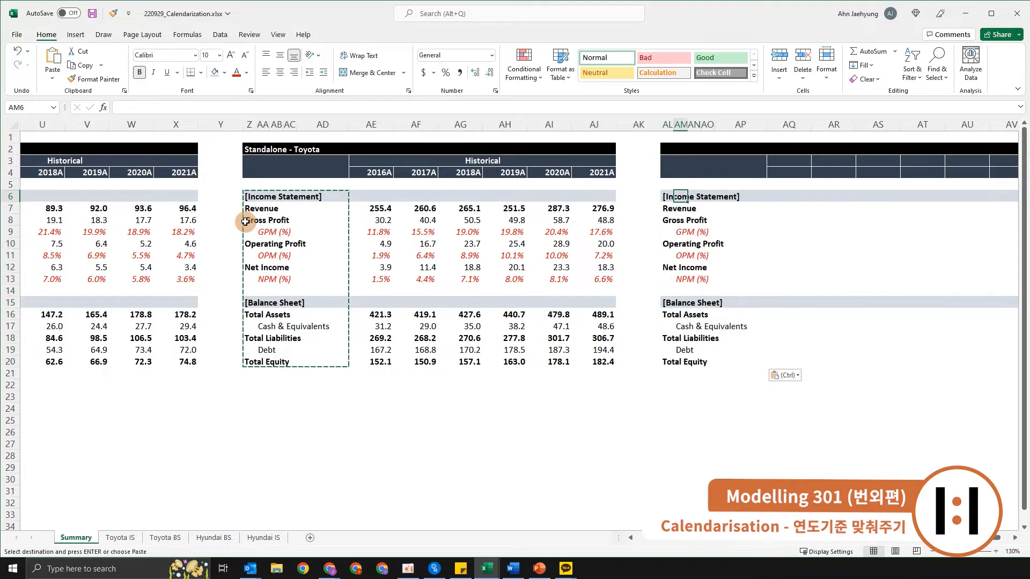
pyautogui.press('Escape')
# Review the layout of the Standalone - Toyota, Standalone - Hyundai and Combined - Hyundai + Toyota blocks on the Summary sheet
pyautogui.press('Left')
pyautogui.press('Left')
pyautogui.press('Left')
pyautogui.press('Left')
pyautogui.press('Left')
pyautogui.press('Left')
pyautogui.press('Left')
pyautogui.press('Left')
pyautogui.press('Left')
pyautogui.press('Left')
pyautogui.press('Left')
pyautogui.press('Left')
pyautogui.press('Left')
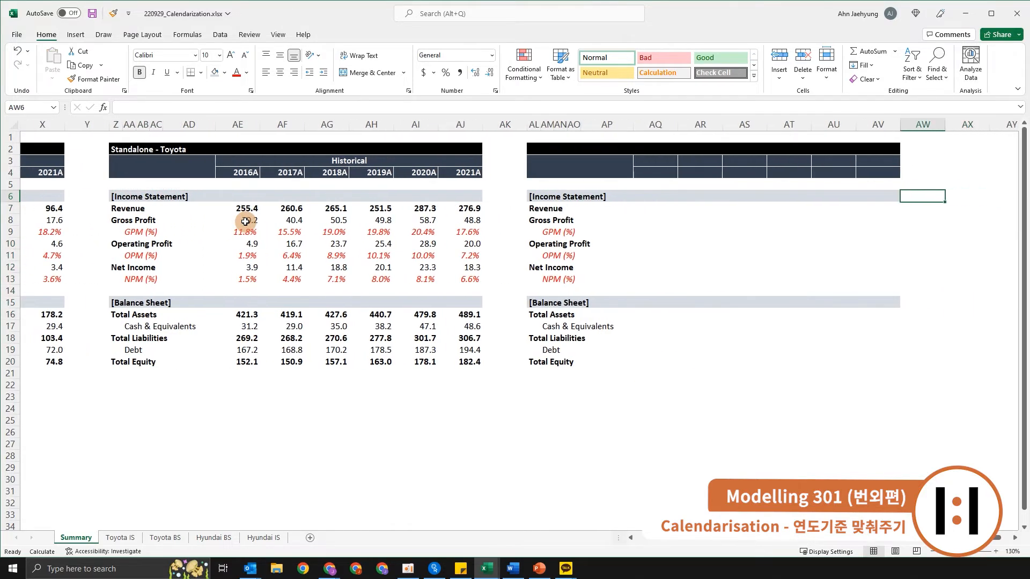
pyautogui.press('Up')
pyautogui.press('Up')
pyautogui.press('Up')
pyautogui.press('Up')
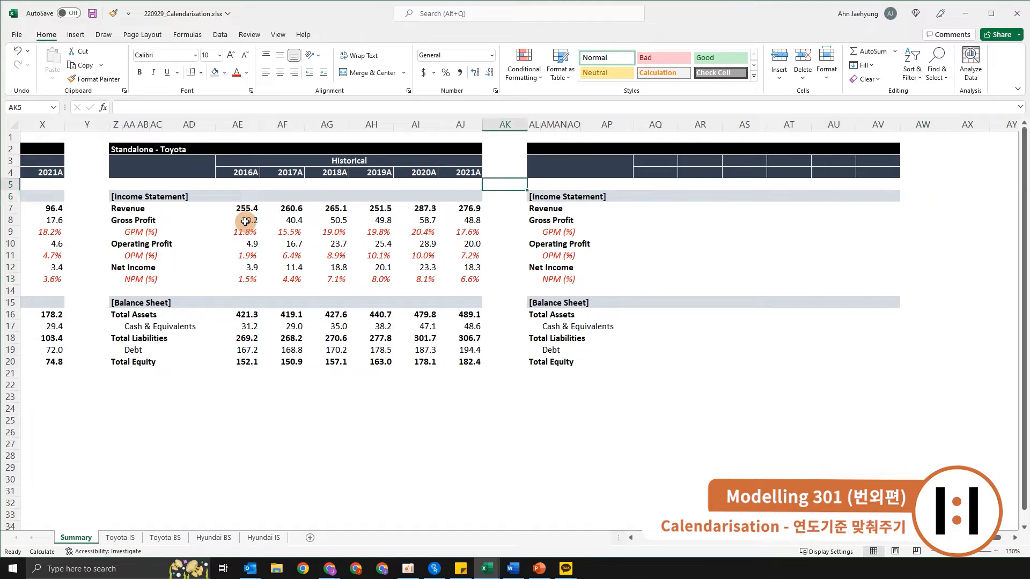
pyautogui.hotkey('ctrl', 'Left')
pyautogui.hotkey('ctrl', 'Left')
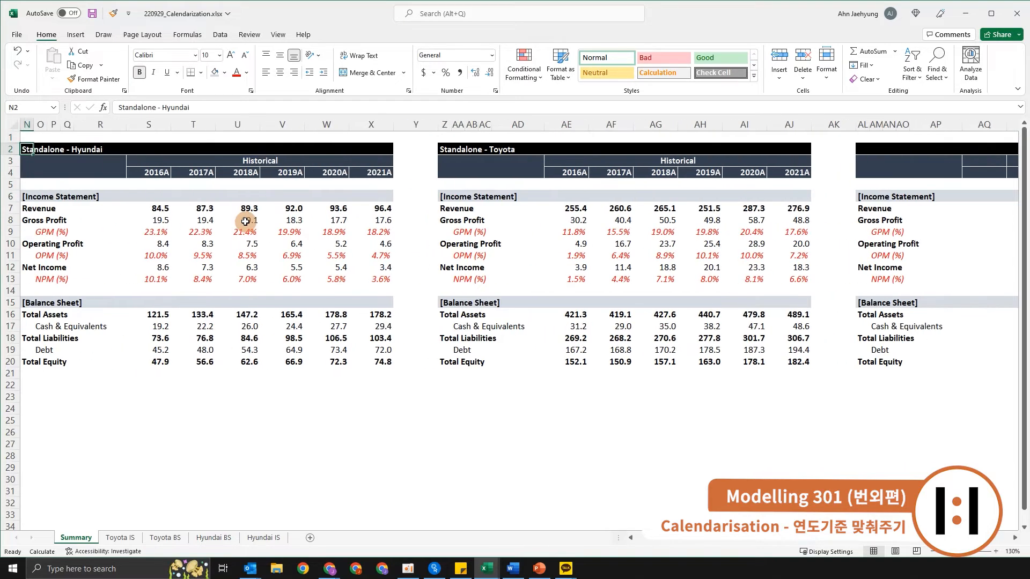
pyautogui.hotkey('ctrl', 'Right')
pyautogui.hotkey('ctrl', 'Right')
pyautogui.hotkey('ctrl', 'Left')
pyautogui.hotkey('ctrl', 'Left')
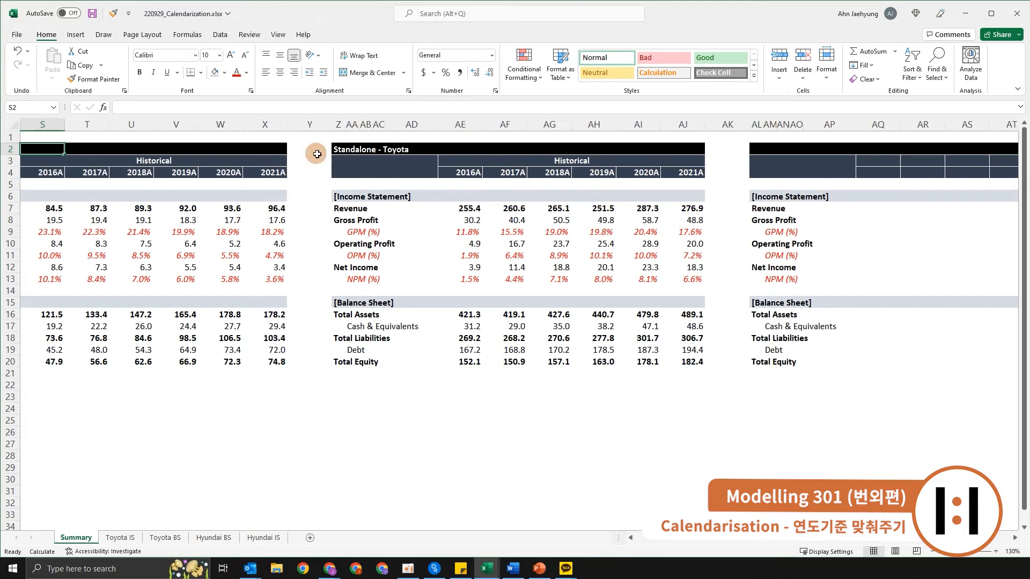
pyautogui.hotkey('ctrl', 'Left')
pyautogui.hotkey('ctrl', 'Left')
pyautogui.hotkey('ctrl', 'Left')
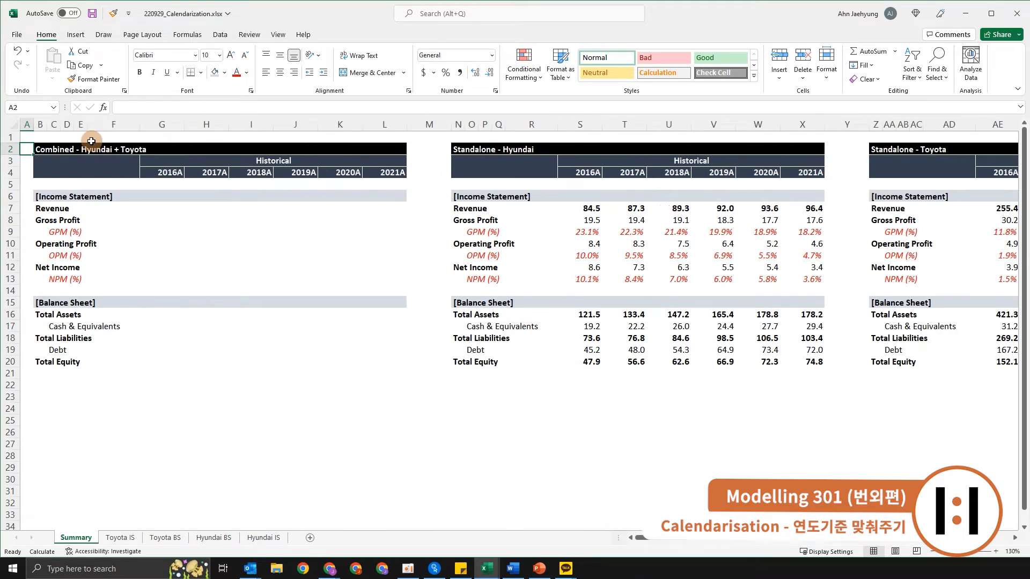
pyautogui.moveTo(90, 145); pyautogui.dragTo(241, 341)
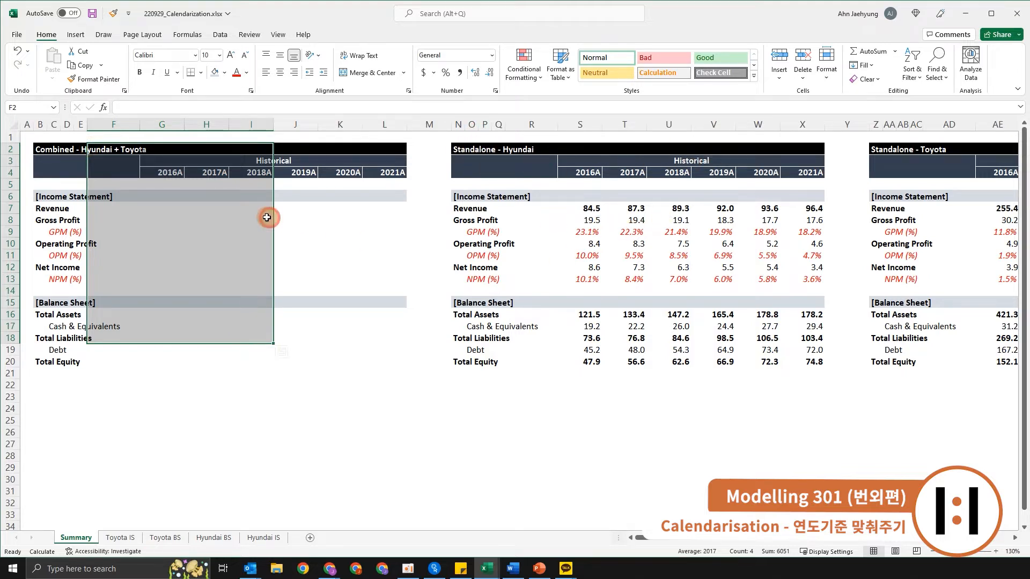
pyautogui.click(155, 184)
pyautogui.click(150, 207)
pyautogui.write('=')
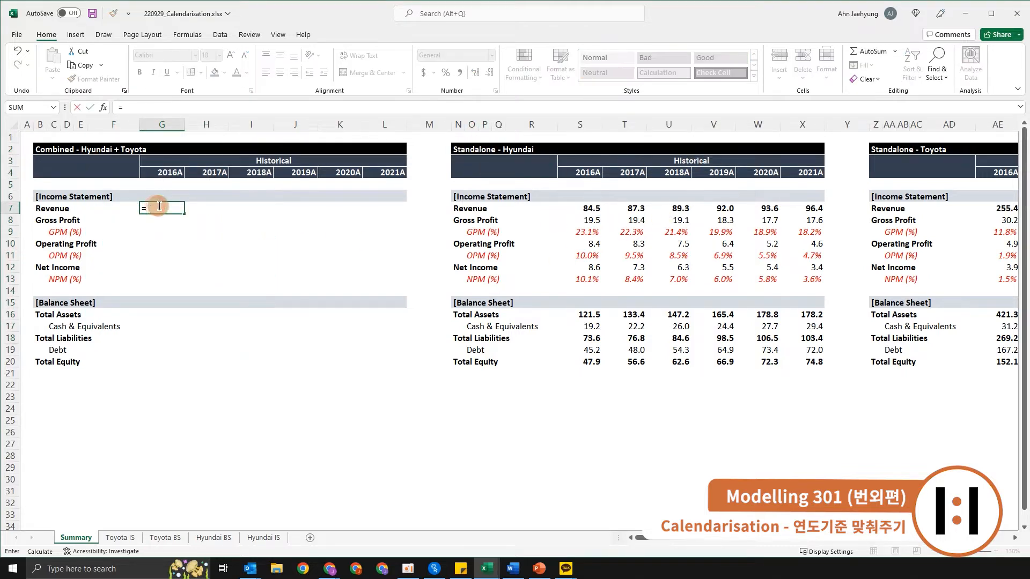
pyautogui.hotkey('ctrl', 'Right')
pyautogui.hotkey('ctrl', 'Right')
pyautogui.write('+')
pyautogui.press('Right')
pyautogui.press('Right')
pyautogui.press('Right')
pyautogui.press('Right')
pyautogui.press('Right')
pyautogui.press('Right')
pyautogui.press('Right')
pyautogui.press('Right')
pyautogui.press('Right')
pyautogui.press('Right')
pyautogui.press('Right')
pyautogui.press('Right')
pyautogui.press('Right')
pyautogui.press('Right')
pyautogui.press('Right')
pyautogui.press('Right')
pyautogui.press('Right')
pyautogui.press('Right')
pyautogui.press('Right')
pyautogui.press('Right')
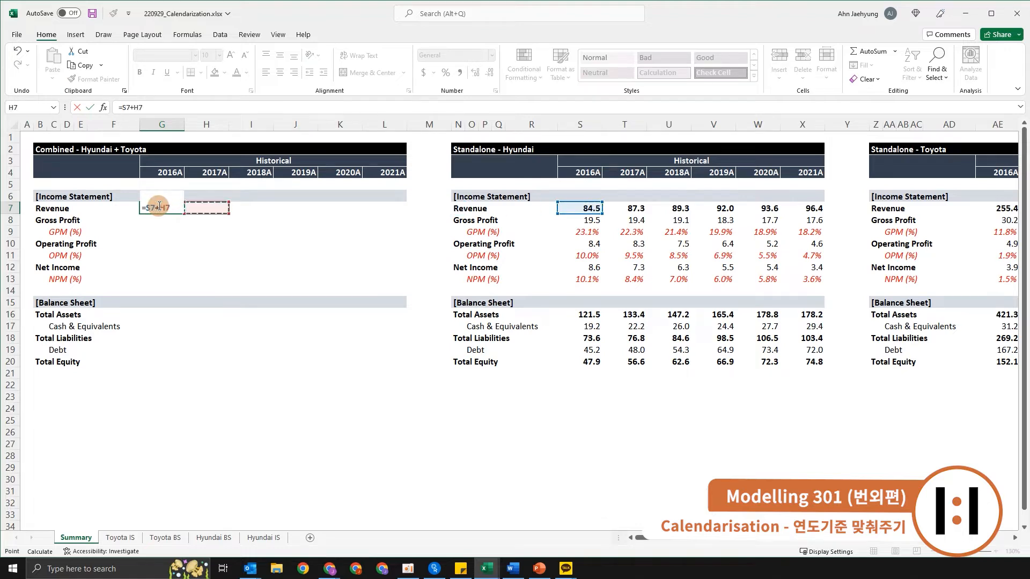
pyautogui.press('Right')
pyautogui.press('Right')
pyautogui.press('Right')
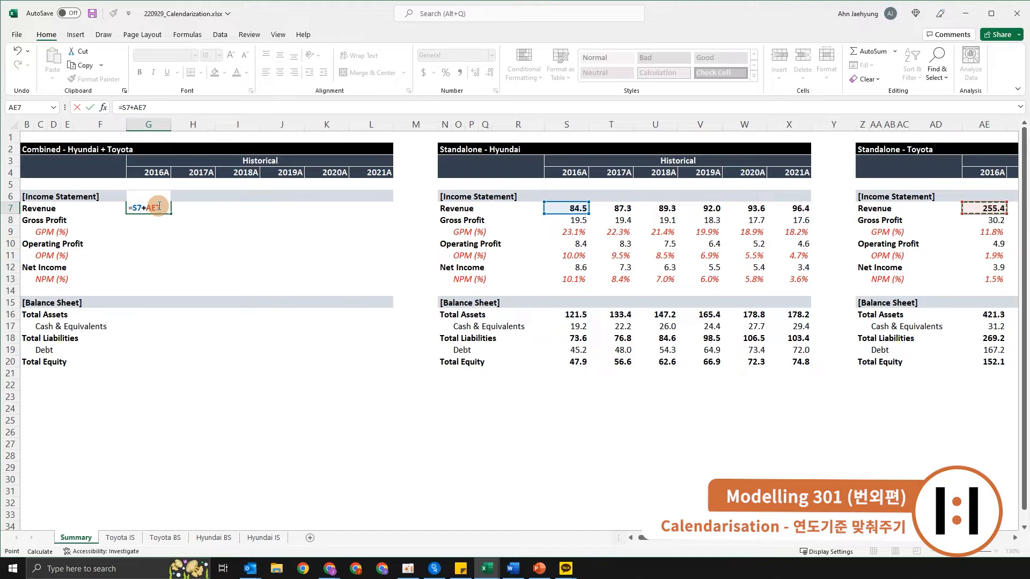
pyautogui.press('Escape')
# Examine the Revenue row across the Hyundai, original Toyota and new formatted blocks
pyautogui.press('Right')
pyautogui.press('Right')
pyautogui.press('Right')
pyautogui.press('Right')
pyautogui.press('Right')
pyautogui.press('Right')
pyautogui.press('Right')
pyautogui.press('Right')
pyautogui.press('Right')
pyautogui.press('Right')
pyautogui.press('Right')
pyautogui.press('Right')
pyautogui.press('Right')
pyautogui.press('Right')
pyautogui.press('Right')
pyautogui.press('Right')
pyautogui.press('Right')
pyautogui.press('Right')
pyautogui.press('Right')
pyautogui.press('Right')
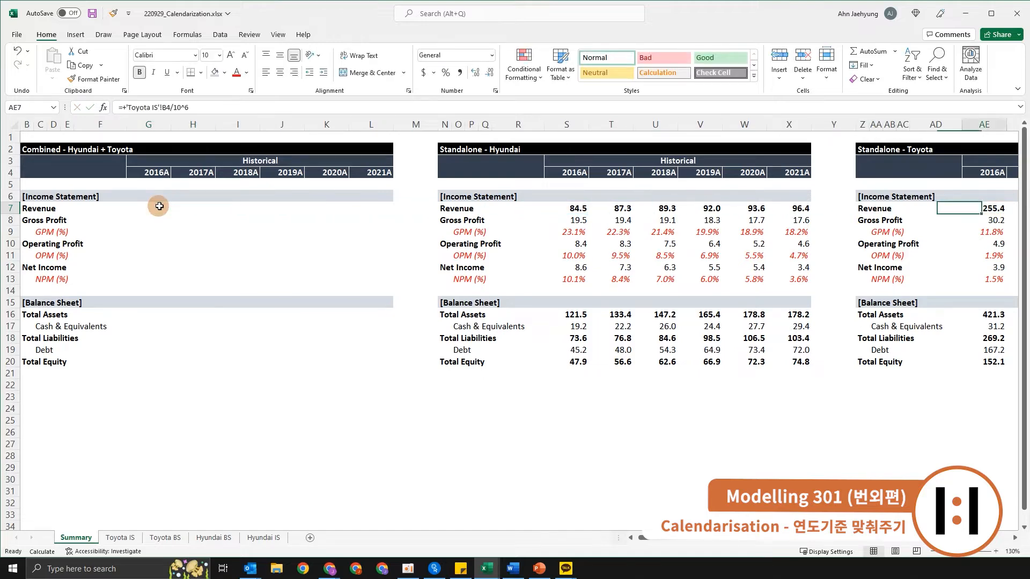
pyautogui.press('Right')
pyautogui.press('Right')
pyautogui.press('Right')
pyautogui.press('Right')
pyautogui.press('Right')
pyautogui.press('Right')
pyautogui.press('Right')
pyautogui.press('Left')
pyautogui.press('Left')
pyautogui.press('Left')
pyautogui.press('Left')
pyautogui.press('Left')
pyautogui.press('Left')
pyautogui.press('Left')
pyautogui.press('Left')
pyautogui.press('Left')
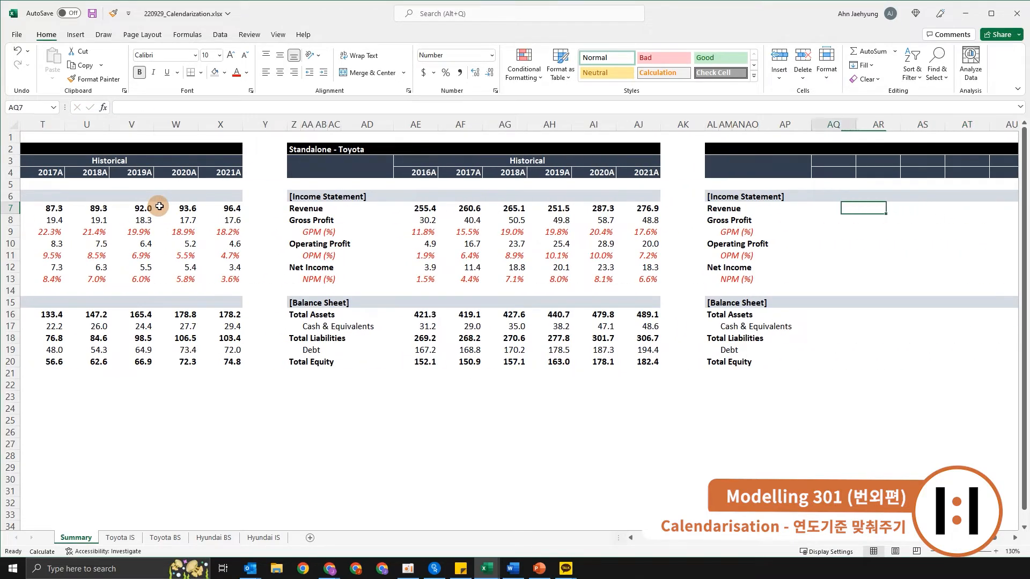
pyautogui.press('Left')
pyautogui.press('Left')
pyautogui.press('Left')
pyautogui.press('Left')
pyautogui.press('Left')
pyautogui.press('Left')
pyautogui.press('Left')
pyautogui.press('Left')
pyautogui.press('Left')
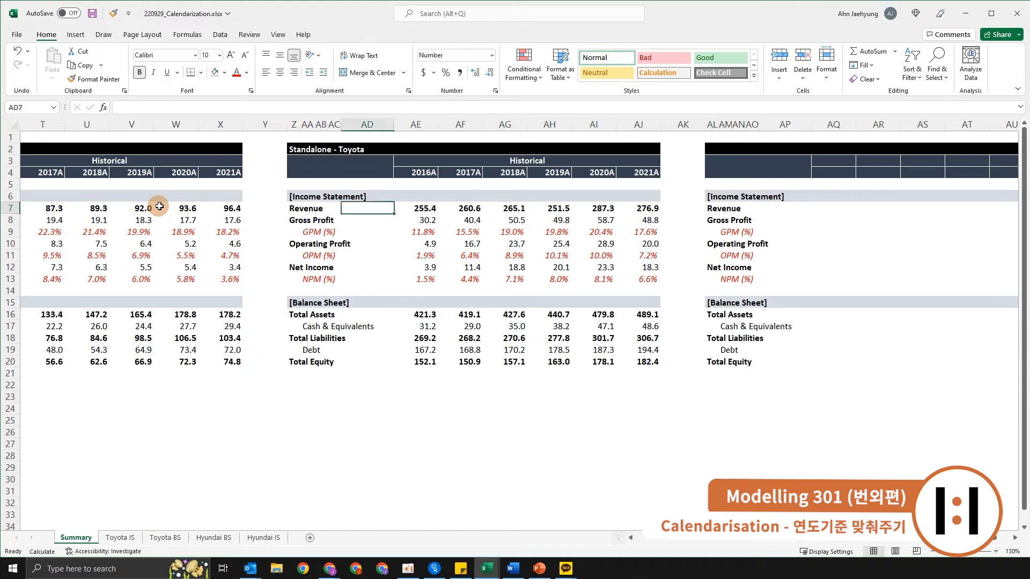
# Retitle the original Toyota block in Z2 as "Standalone - Toyota (Original)"
pyautogui.press('Up')
pyautogui.press('Up')
pyautogui.press('Up')
pyautogui.press('Up')
pyautogui.press('Up')
pyautogui.press('Left')
pyautogui.press('Left')
pyautogui.press('F2')
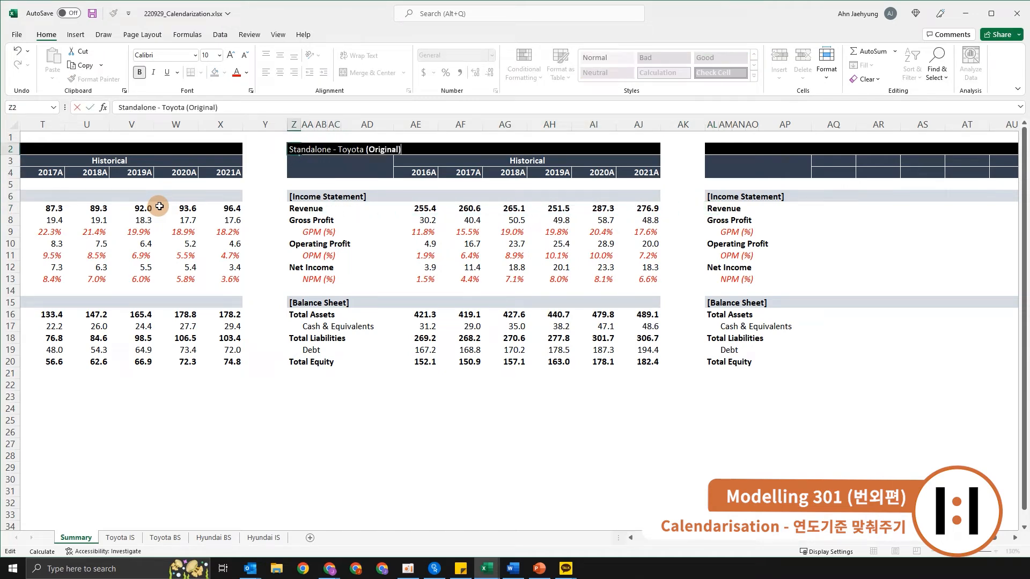
pyautogui.press('Return')
# Copy the Z2 title into AL2 of the new block and change it to "Standalone - Toyota (Input, Calendarised)"
pyautogui.press('Up')
pyautogui.hotkey('ctrl', 'c')
pyautogui.press('Right')
pyautogui.press('Right')
pyautogui.press('Right')
pyautogui.press('Right')
pyautogui.press('Right')
pyautogui.press('Right')
pyautogui.press('Right')
pyautogui.press('Right')
pyautogui.press('Right')
pyautogui.press('Right')
pyautogui.press('Right')
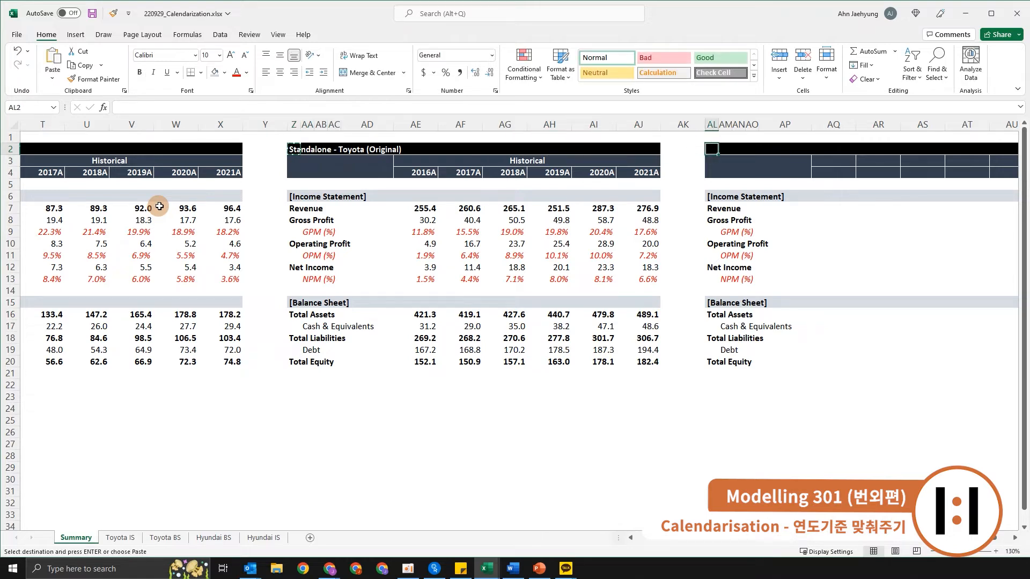
pyautogui.hotkey('ctrl', 'v')
pyautogui.press('F2')
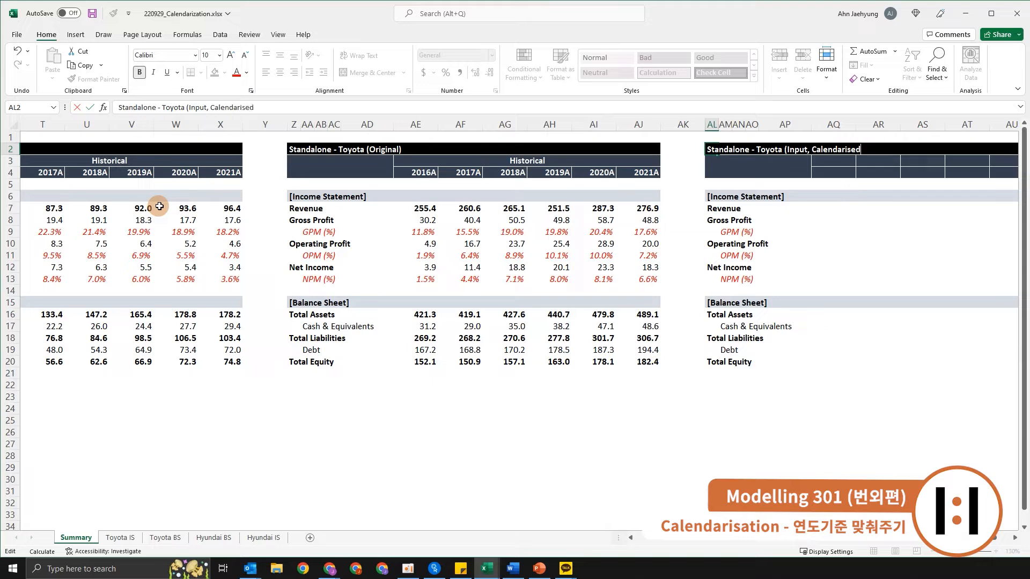
pyautogui.press('Return')
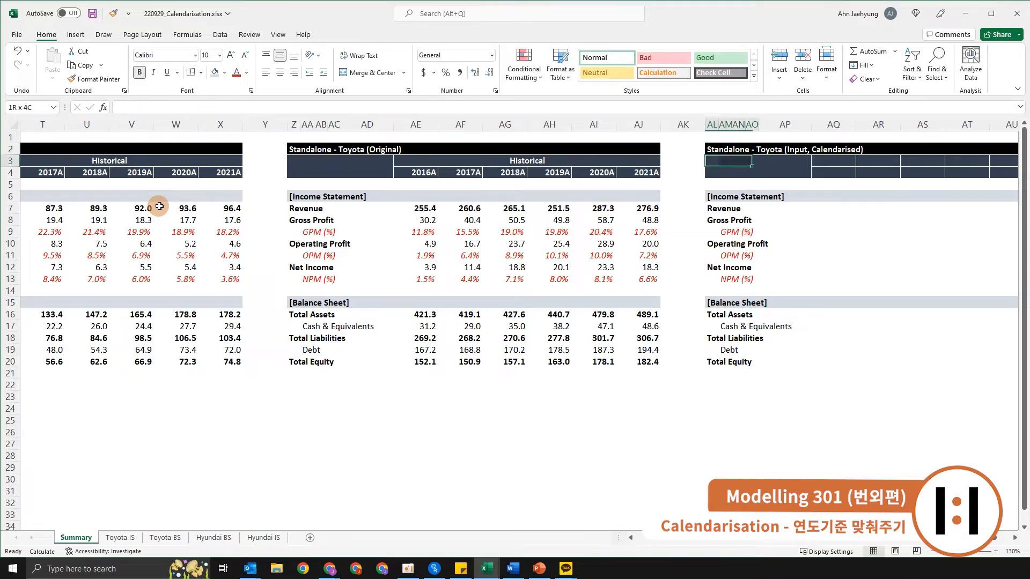
# Copy the entire columns AL:AW that hold the calendarised Toyota block
pyautogui.hscroll(2, 159, 206)
pyautogui.press('Left')
pyautogui.press('Right')
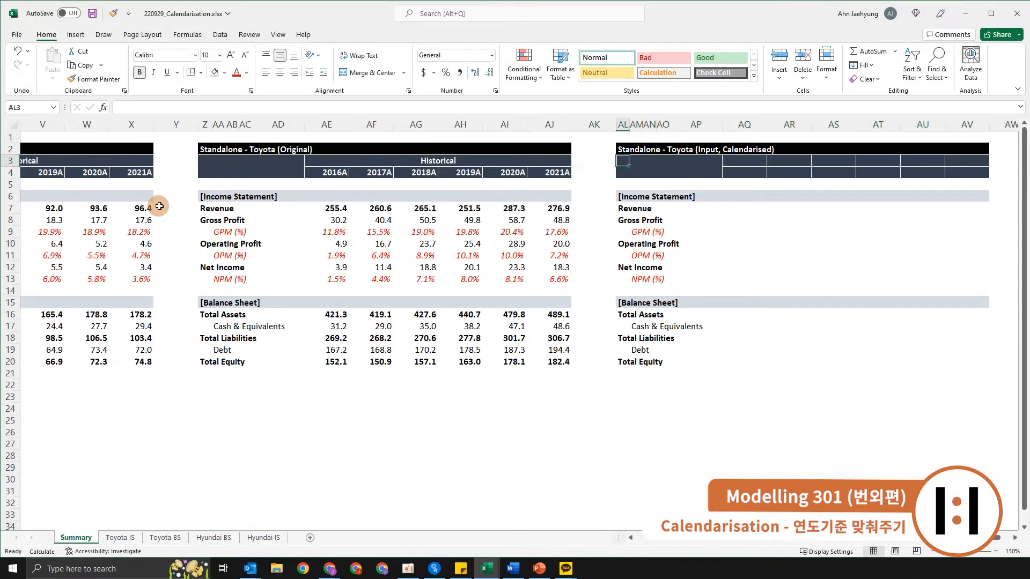
pyautogui.hotkey('shift', 'Left')
pyautogui.hotkey('shift', 'Right')
pyautogui.hotkey('shift', 'Right')
pyautogui.hotkey('shift', 'Right')
pyautogui.hotkey('shift', 'Right')
pyautogui.hotkey('shift', 'Right')
pyautogui.hotkey('shift', 'Right')
pyautogui.hotkey('shift', 'Right')
pyautogui.hotkey('shift', 'Right')
pyautogui.hotkey('shift', 'Right')
pyautogui.hotkey('shift', 'Right')
pyautogui.hotkey('shift', 'Right')
pyautogui.hotkey('ctrl', 'shift', 'Down')
pyautogui.hotkey('ctrl', 'space')
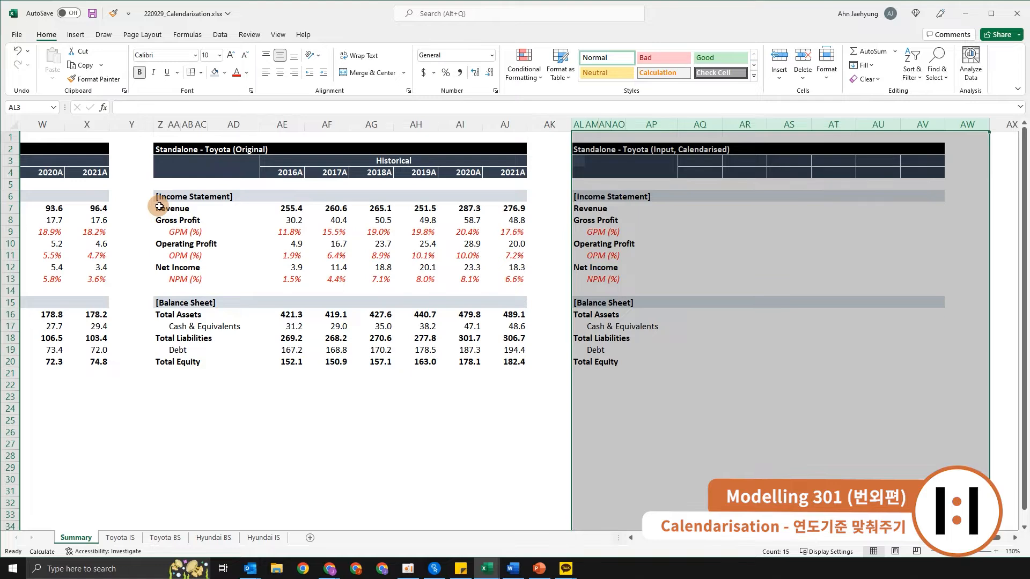
pyautogui.hotkey('ctrl', 'c')
# Insert the copied columns at column Z, placing the calendarised block before the original Toyota block
pyautogui.press('Up')
pyautogui.press('Up')
pyautogui.press('Left')
pyautogui.press('Left')
pyautogui.press('Left')
pyautogui.press('Left')
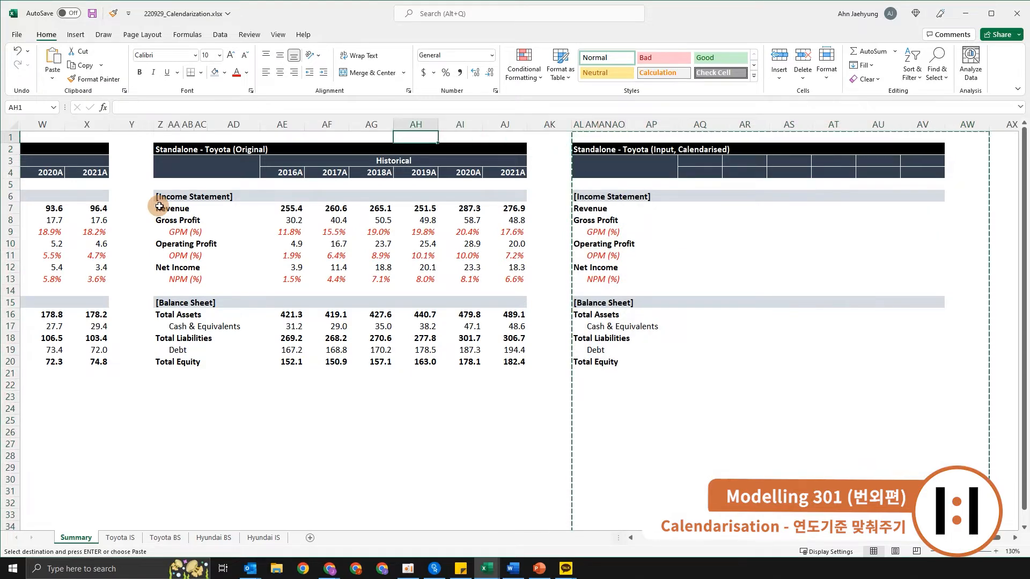
pyautogui.press('Left')
pyautogui.press('Left')
pyautogui.press('Left')
pyautogui.press('Left')
pyautogui.press('Left')
pyautogui.press('Left')
pyautogui.press('Left')
pyautogui.press('Left')
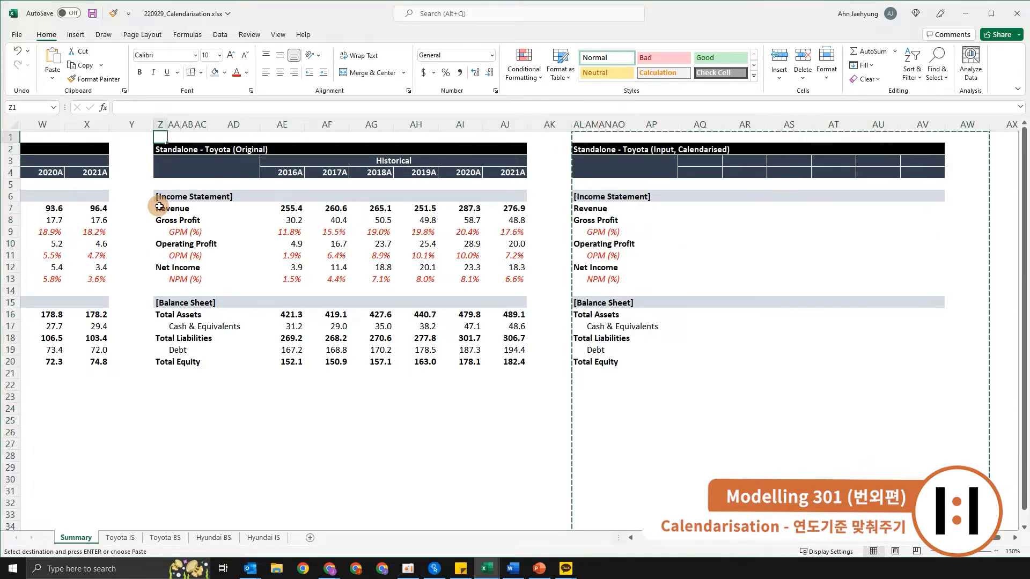
pyautogui.hotkey('ctrl', 'shift', '+')
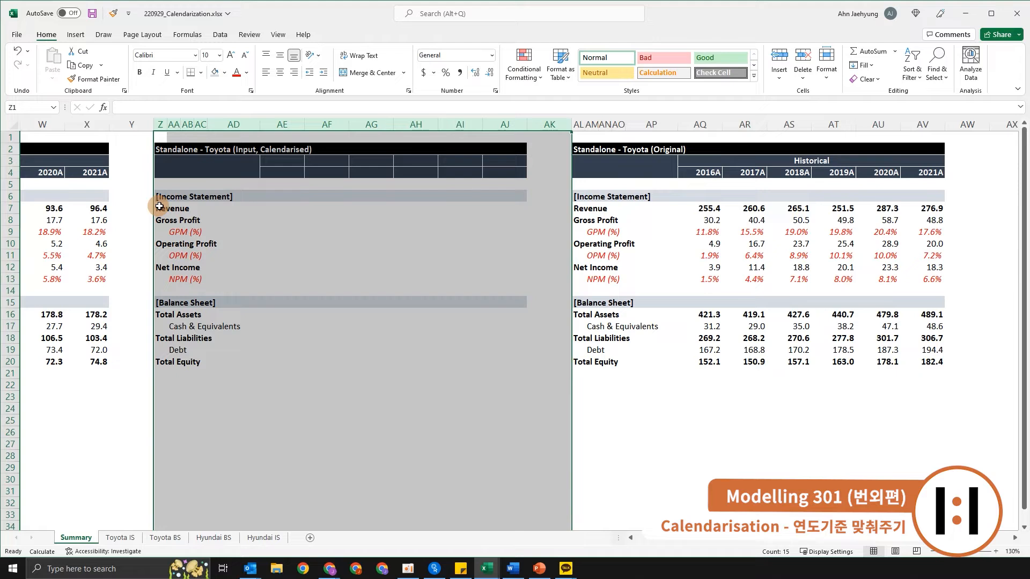
# Copy the Historical and 2016A–2021A header rows of the Standalone - Toyota (Original) block (AL3:AV4)
pyautogui.press('Right')
pyautogui.press('Right')
pyautogui.press('Right')
pyautogui.press('Right')
pyautogui.press('Right')
pyautogui.press('Right')
pyautogui.press('Right')
pyautogui.press('Right')
pyautogui.press('Right')
pyautogui.press('Right')
pyautogui.press('Right')
pyautogui.press('Right')
pyautogui.press('Down')
pyautogui.press('Down')
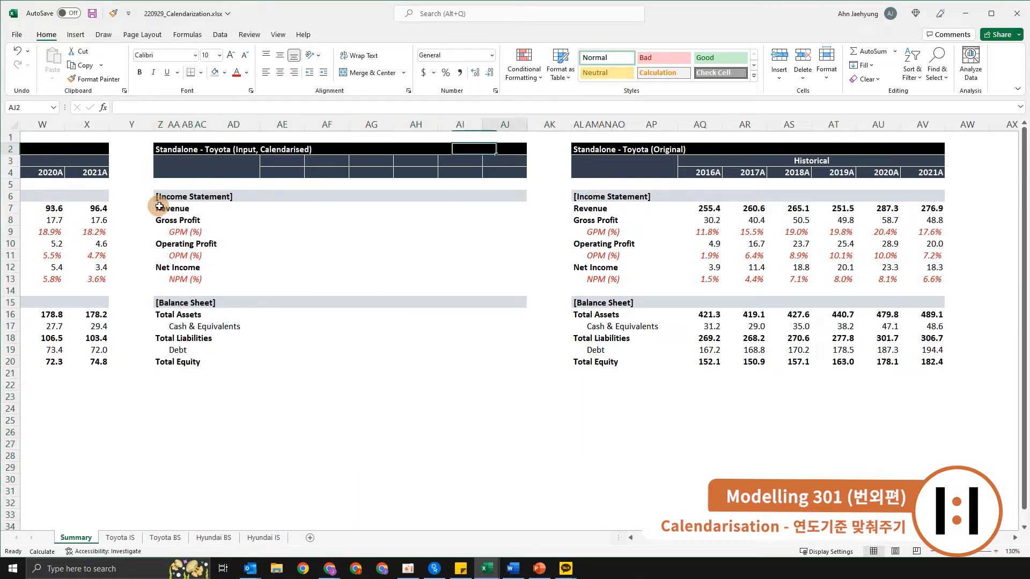
pyautogui.hotkey('shift', 'Down')
pyautogui.hotkey('shift', 'Right')
pyautogui.hotkey('shift', 'Right')
pyautogui.hotkey('shift', 'Right')
pyautogui.hotkey('shift', 'Right')
pyautogui.hotkey('shift', 'Right')
pyautogui.hotkey('shift', 'Right')
pyautogui.hotkey('shift', 'Right')
pyautogui.hotkey('shift', 'Right')
pyautogui.hotkey('shift', 'Right')
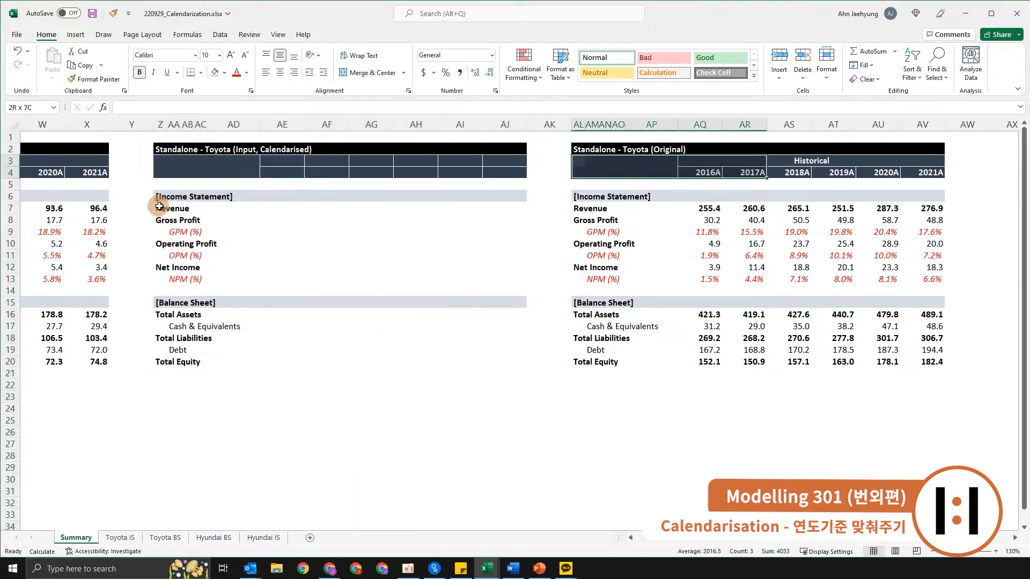
pyautogui.hotkey('shift', 'Right')
pyautogui.hotkey('ctrl', 'c')
# Paste the copied header rows into the calendarised Toyota block, starting at cell Z3
pyautogui.press('Left')
pyautogui.press('Left')
pyautogui.press('Left')
pyautogui.press('Left')
pyautogui.press('Left')
pyautogui.press('Left')
pyautogui.press('Left')
pyautogui.press('Left')
pyautogui.press('Left')
pyautogui.press('Left')
pyautogui.press('Left')
pyautogui.press('Left')
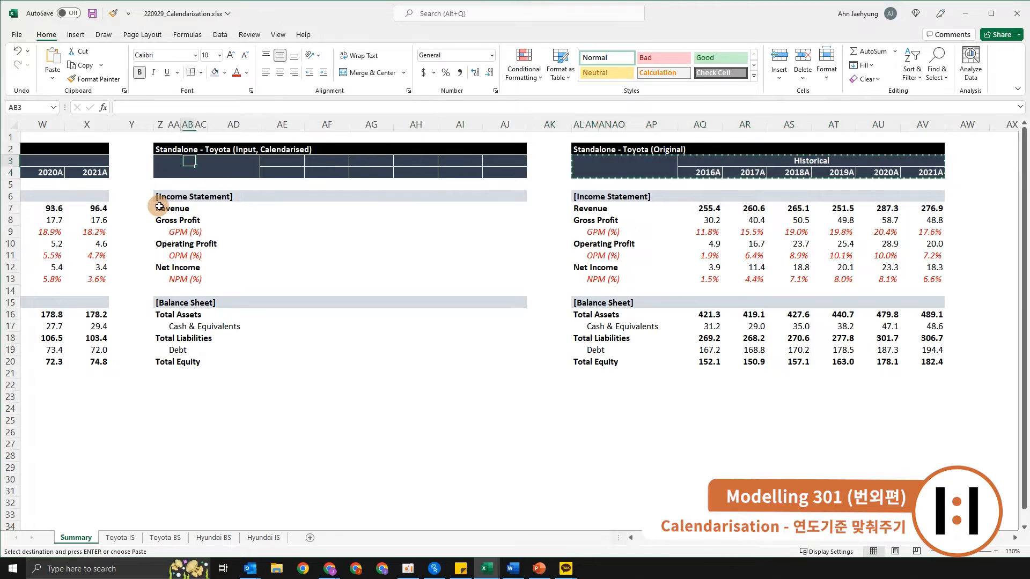
pyautogui.press('Return')
# Insert two blank rows at row 1, above the block titles on the Summary sheet
pyautogui.press('Down')
pyautogui.press('Down')
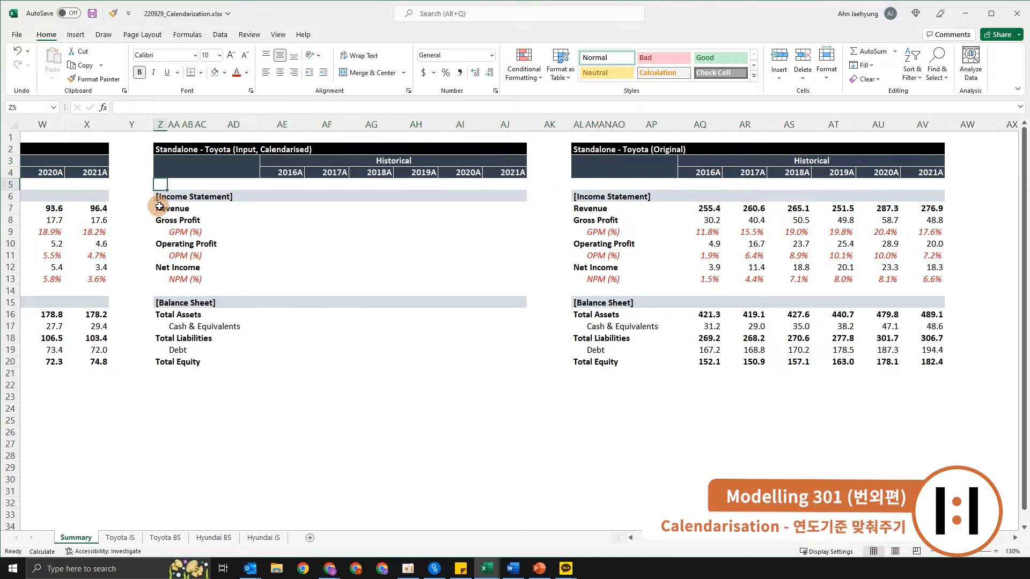
pyautogui.press('Up')
pyautogui.press('Up')
pyautogui.press('Up')
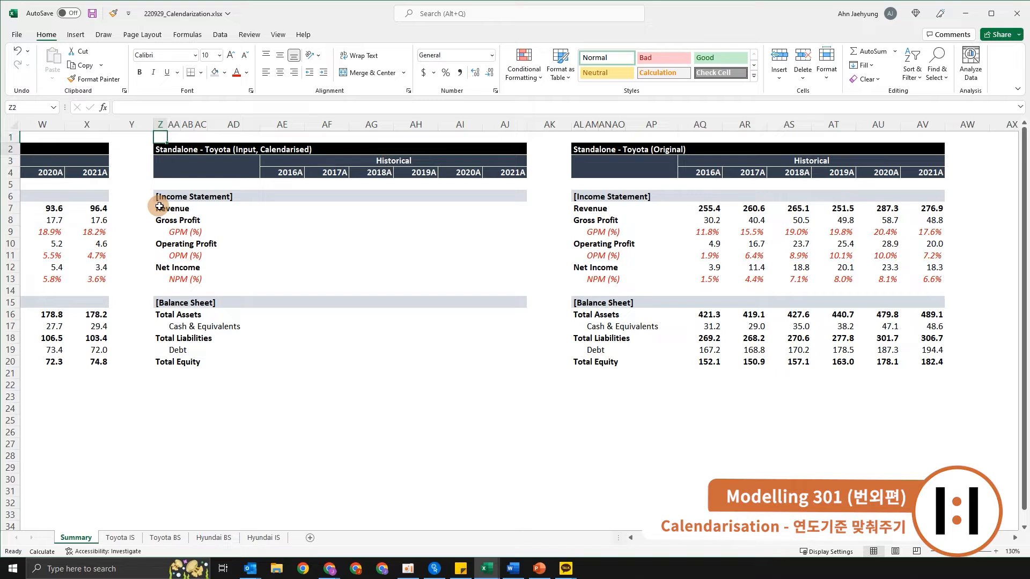
pyautogui.press('Up')
pyautogui.press('Left')
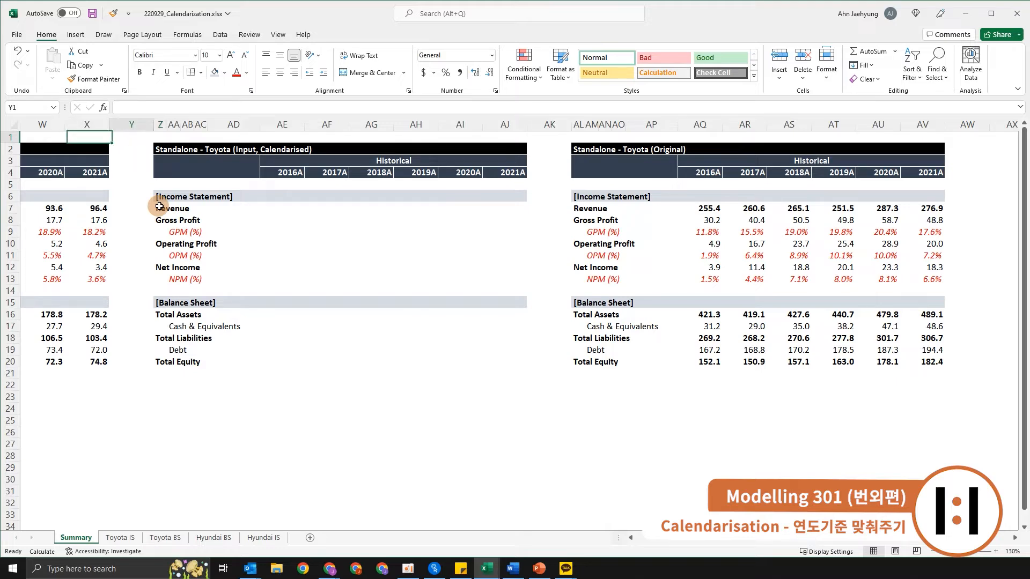
pyautogui.press('Left')
pyautogui.press('Left')
pyautogui.hotkey('shift', 'space')
pyautogui.hotkey('ctrl', 'shift', '+')
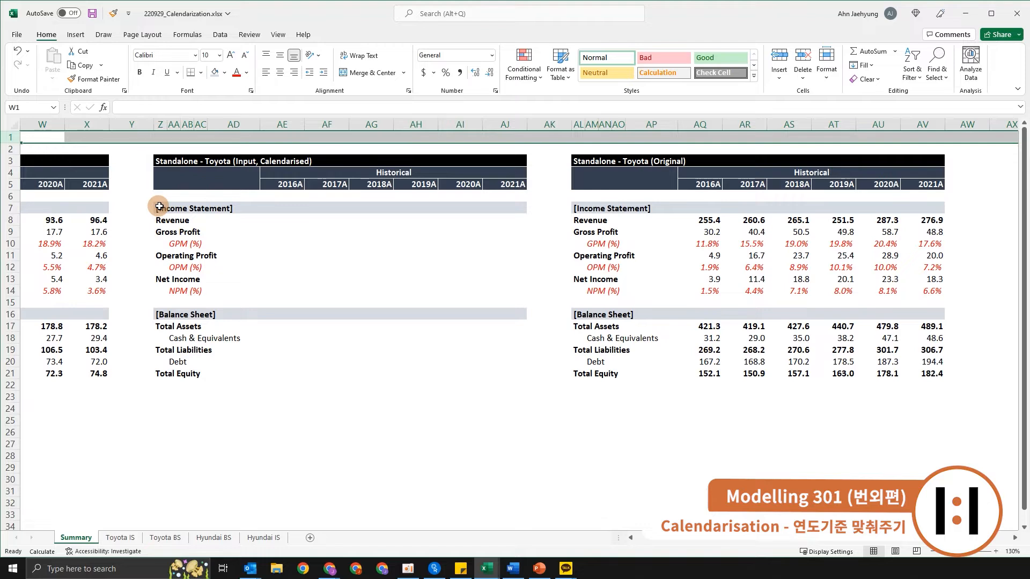
pyautogui.hotkey('ctrl', 'shift', '+')
# Enter the label "Calendarize :" in Z2 above the calendarised Toyota block and make it bold
pyautogui.press('Right')
pyautogui.press('Right')
pyautogui.press('Right')
pyautogui.press('Right')
pyautogui.press('Down')
pyautogui.press('Left')
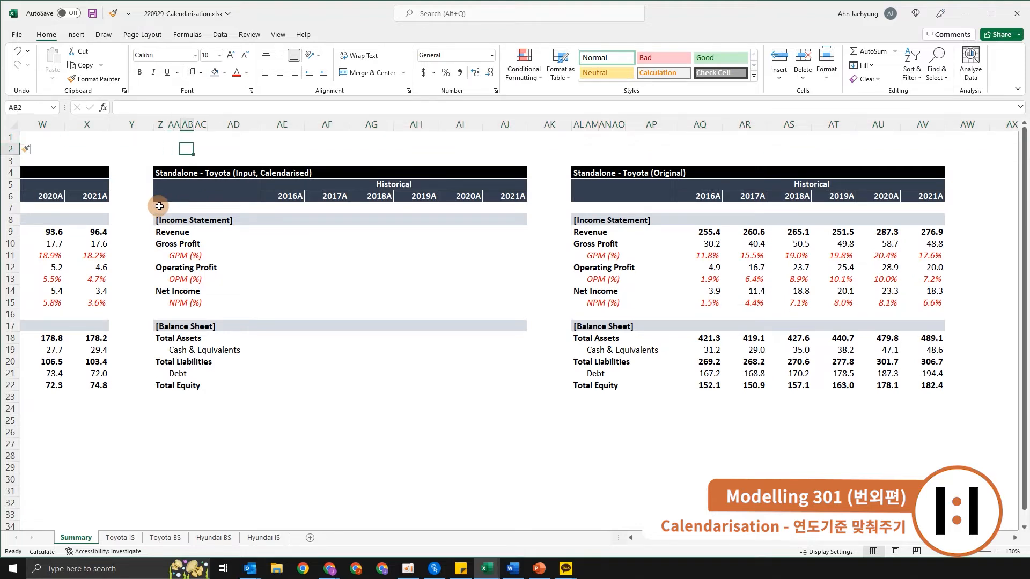
pyautogui.write('Calendarize :')
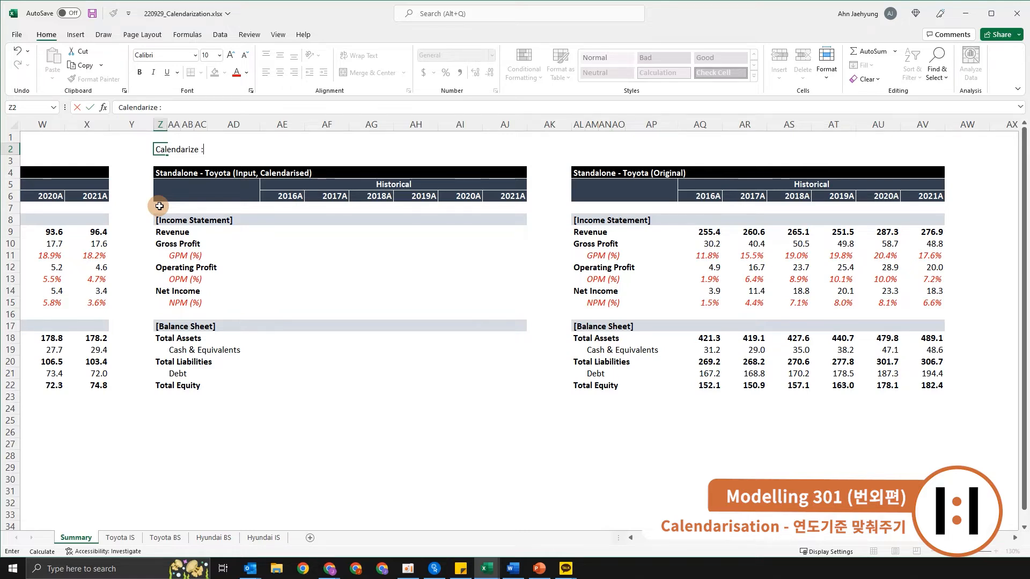
pyautogui.press('Return')
pyautogui.press('Up')
pyautogui.hotkey('ctrl', 'b')
# Add list data validation with the source ON,OFF to cell AD2 next to the Calendarize label
pyautogui.press('Right')
pyautogui.press('Right')
pyautogui.press('Right')
pyautogui.press('Right')
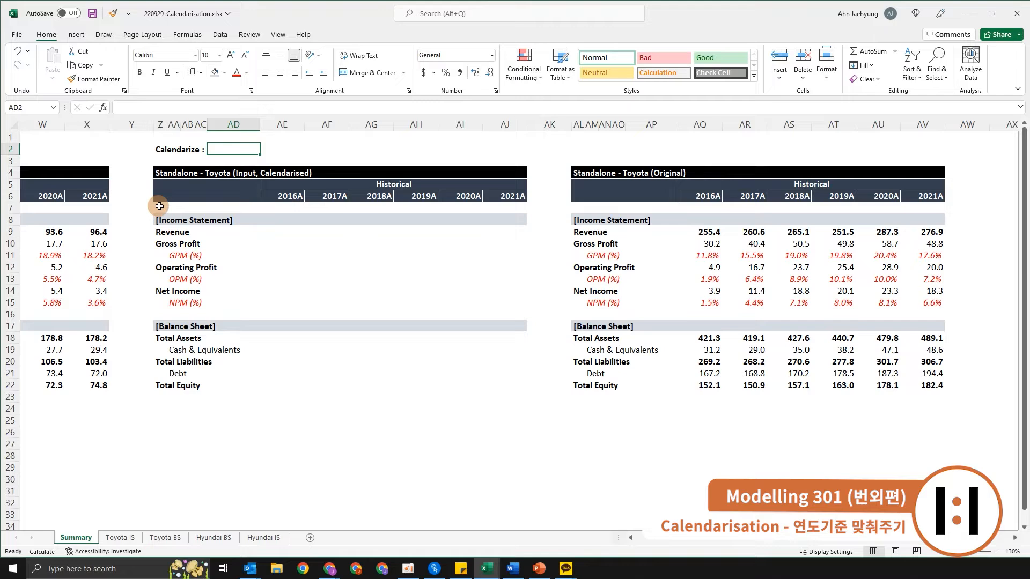
pyautogui.press('alt')
pyautogui.press('a')
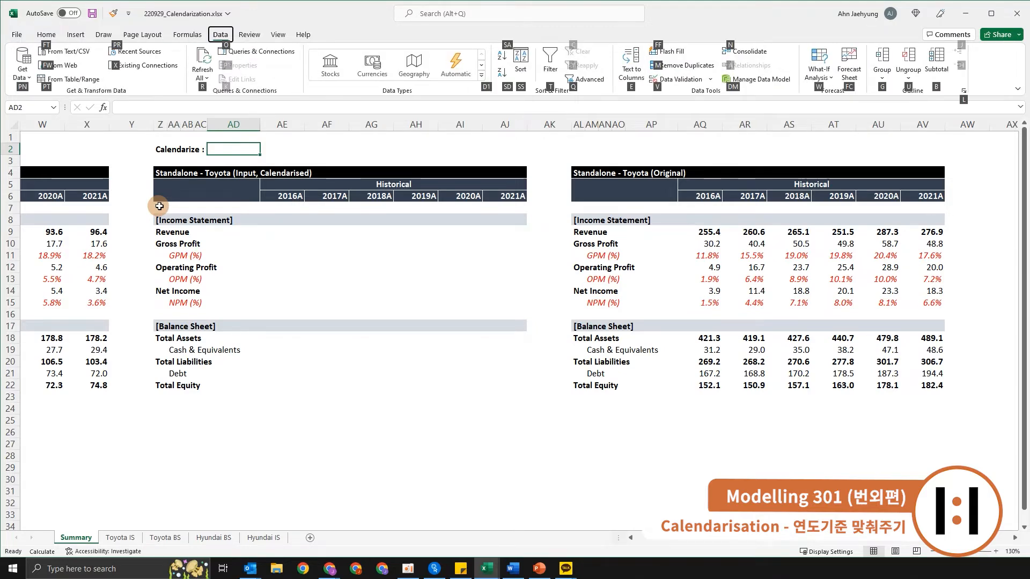
pyautogui.press('v')
pyautogui.press('v')
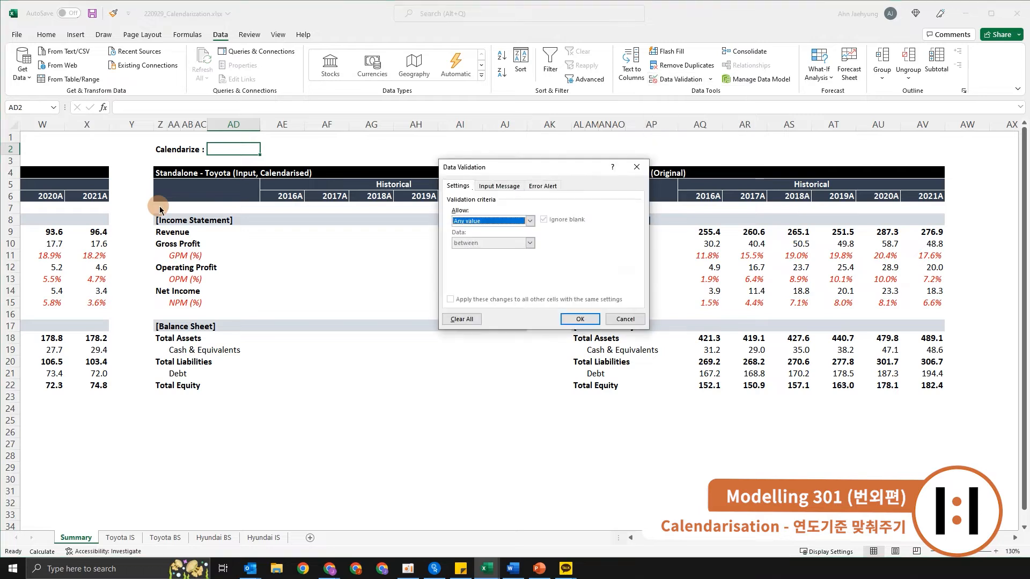
pyautogui.hotkey('alt', 'Down')
pyautogui.press('Down')
pyautogui.press('Down')
pyautogui.press('Return')
pyautogui.press('Tab')
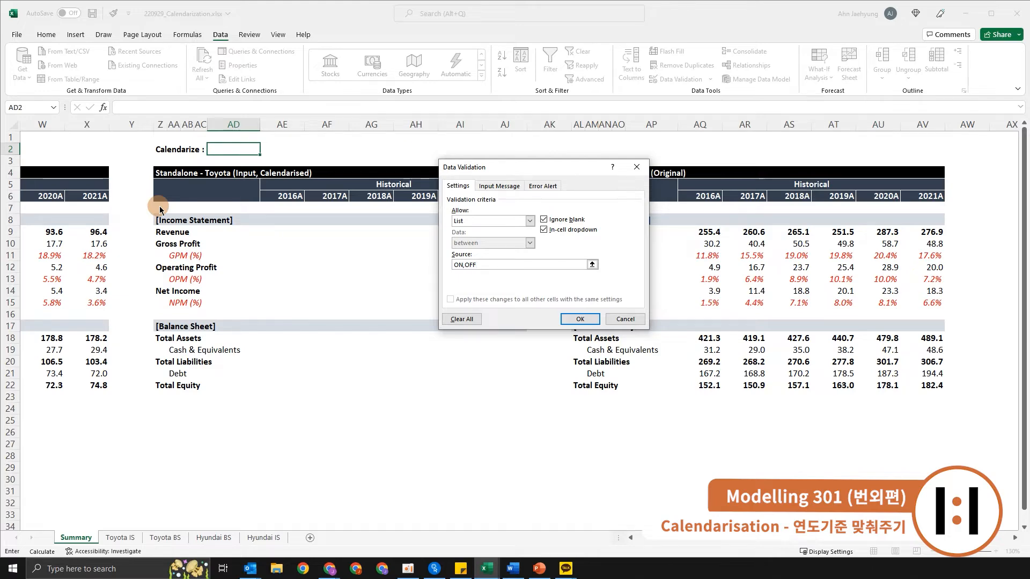
pyautogui.press('Return')
# Set the Calendarize switch in AD2 to ON
pyautogui.hotkey('alt', 'h')
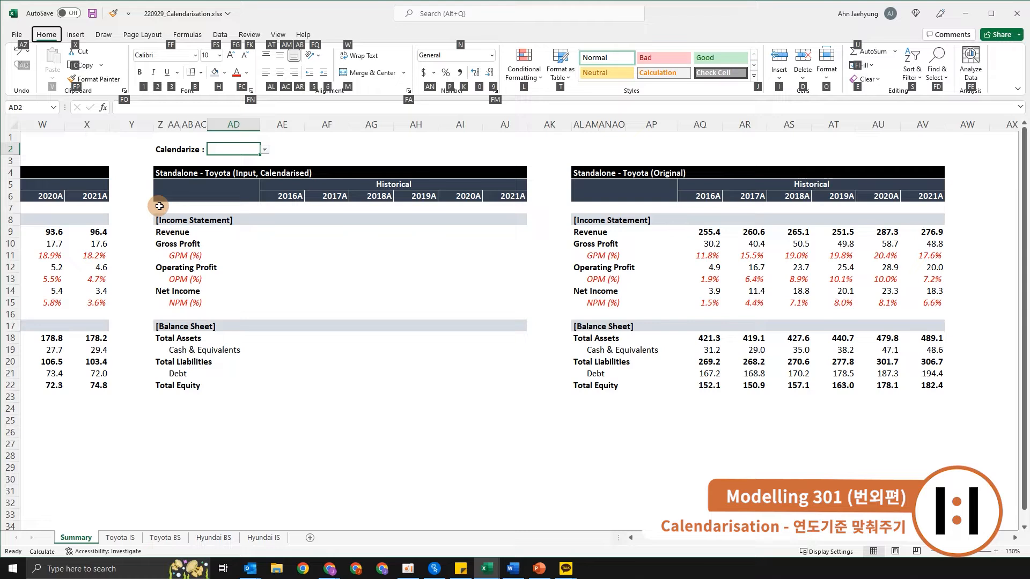
pyautogui.press('alt')
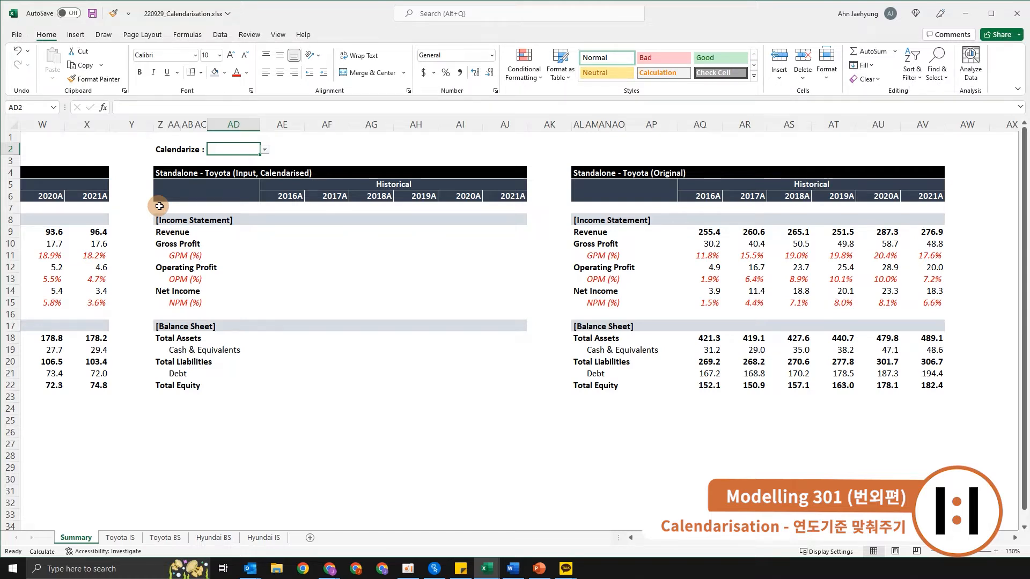
pyautogui.hotkey('alt', 'Down')
pyautogui.press('Down')
pyautogui.press('Return')
# Centre the Calendarize switch value in AD2 and make it bold
pyautogui.press('alt')
pyautogui.press('h')
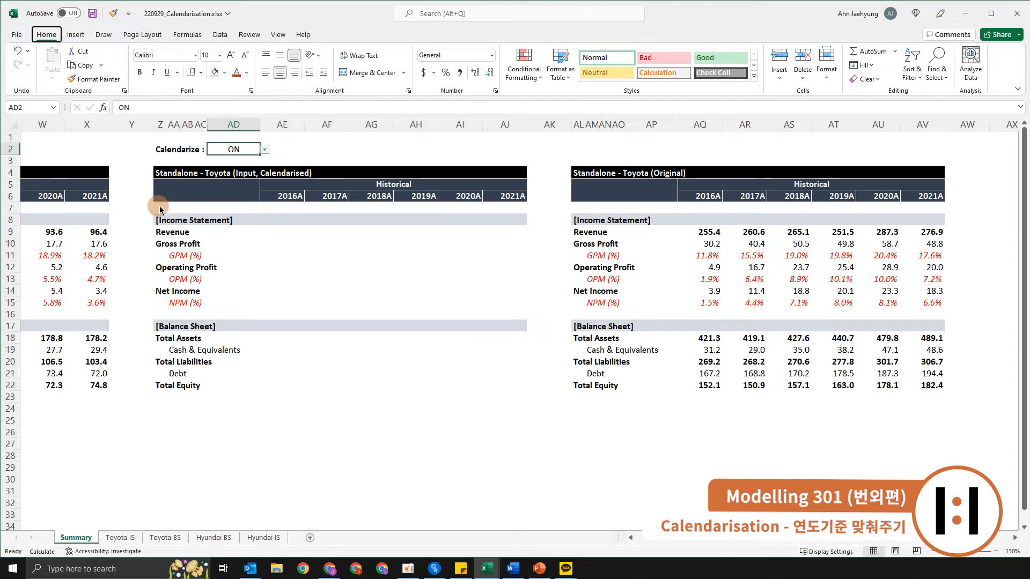
pyautogui.press('a')
pyautogui.press('c')
pyautogui.press('alt')
pyautogui.press('alt')
pyautogui.hotkey('ctrl', 'b')
pyautogui.press('alt')
pyautogui.press('h')
pyautogui.press('j')
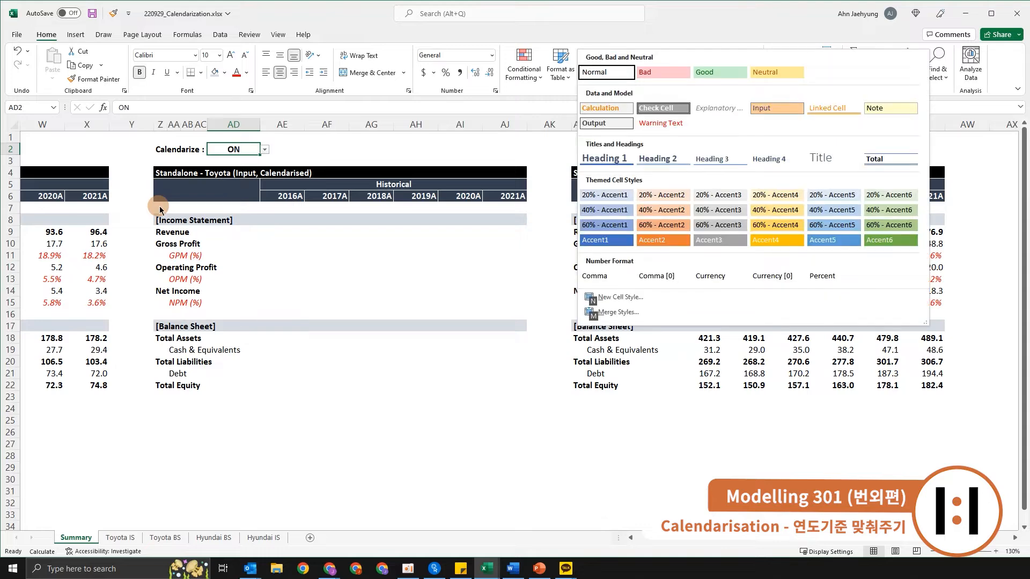
pyautogui.press('Escape')
pyautogui.press('Escape')
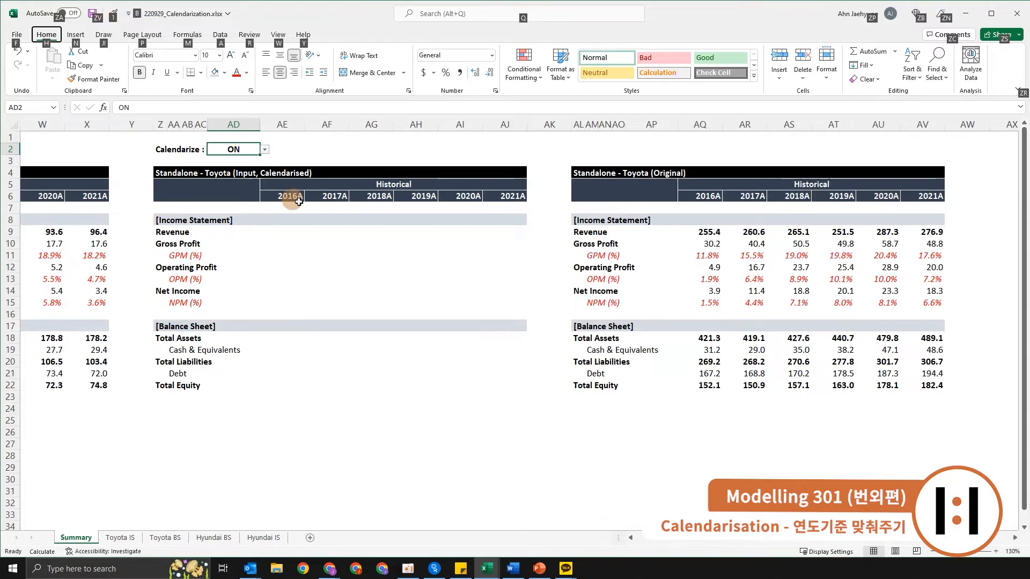
# Apply a red font colour to the Calendarize switch value in AD2
pyautogui.click(241, 74)
pyautogui.click(347, 246)
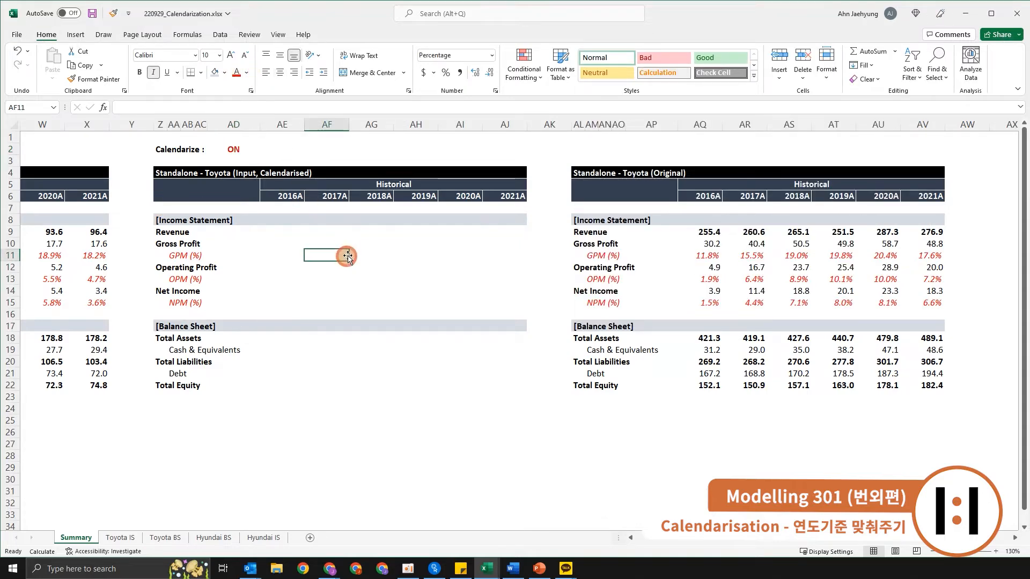
# Apply a light yellow-orange fill to the Calendarize switch cell AD2
pyautogui.click(303, 167)
pyautogui.press('Up')
pyautogui.press('Up')
pyautogui.press('Left')
pyautogui.press('alt')
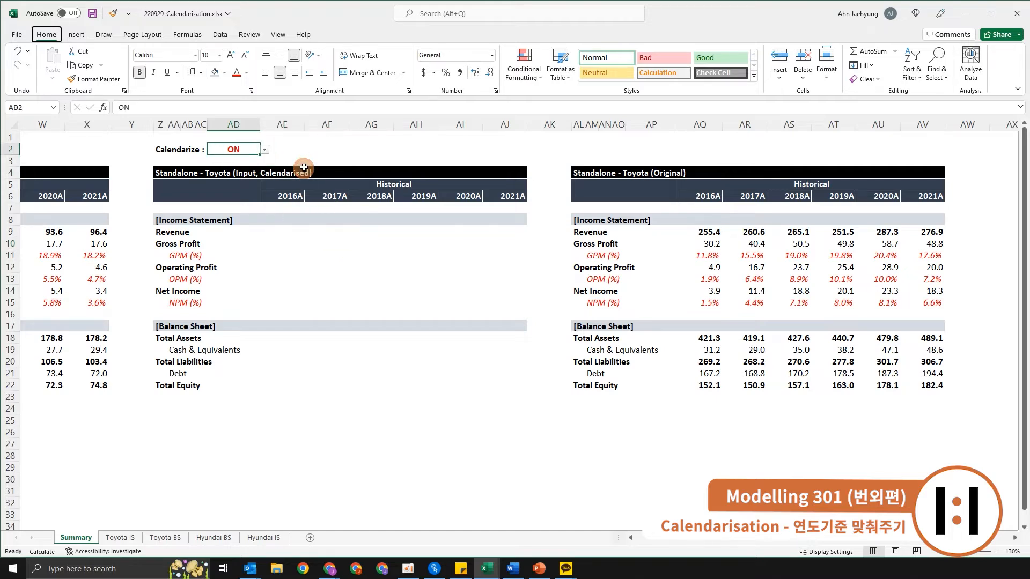
pyautogui.press('h')
pyautogui.press('h')
pyautogui.press('Return')
# Look across the Combined, Hyundai, calendarised Toyota and original Toyota blocks on the Summary sheet
pyautogui.press('Left')
pyautogui.press('Left')
pyautogui.press('Left')
pyautogui.press('Left')
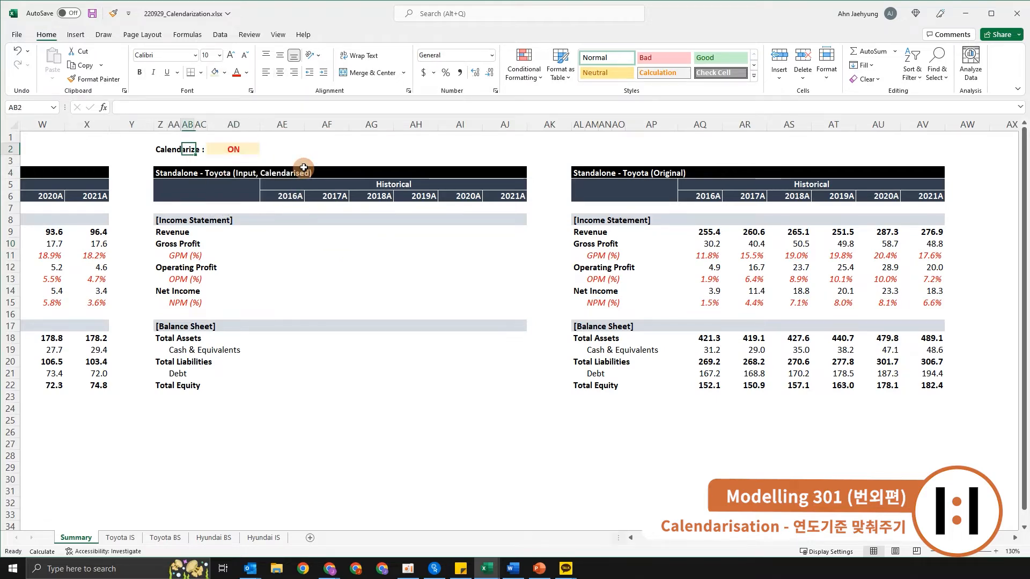
pyautogui.press('Home')
pyautogui.press('Right')
pyautogui.press('Right')
pyautogui.press('Right')
pyautogui.press('Right')
pyautogui.press('Right')
pyautogui.press('Right')
pyautogui.press('Right')
pyautogui.press('Right')
pyautogui.press('Right')
pyautogui.press('Right')
pyautogui.press('Right')
pyautogui.press('Right')
pyautogui.press('Right')
pyautogui.press('Right')
pyautogui.press('Right')
pyautogui.press('Right')
pyautogui.press('Right')
pyautogui.press('Right')
pyautogui.press('Right')
pyautogui.press('Right')
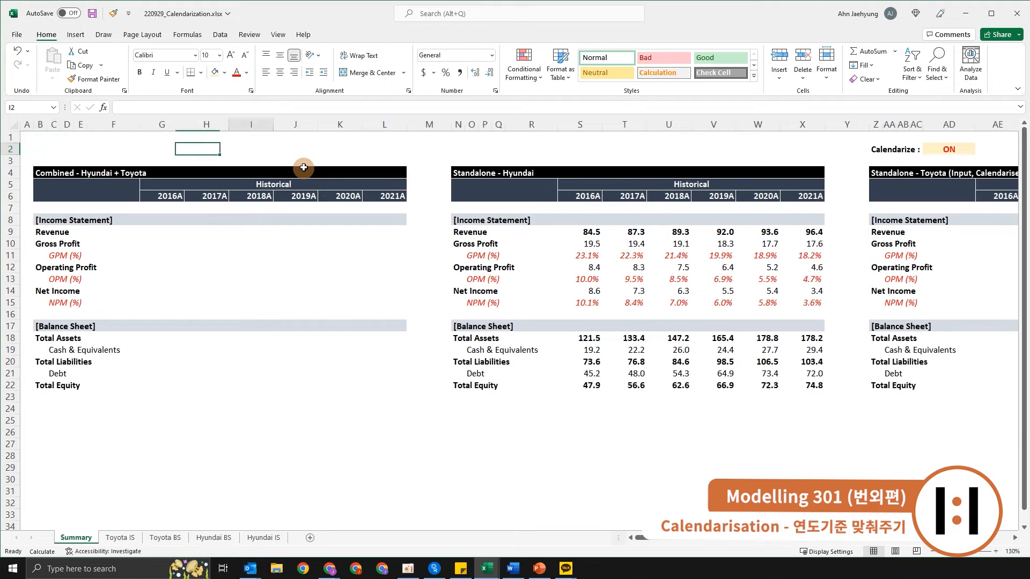
pyautogui.press('Right')
pyautogui.press('Right')
pyautogui.press('Right')
pyautogui.press('Right')
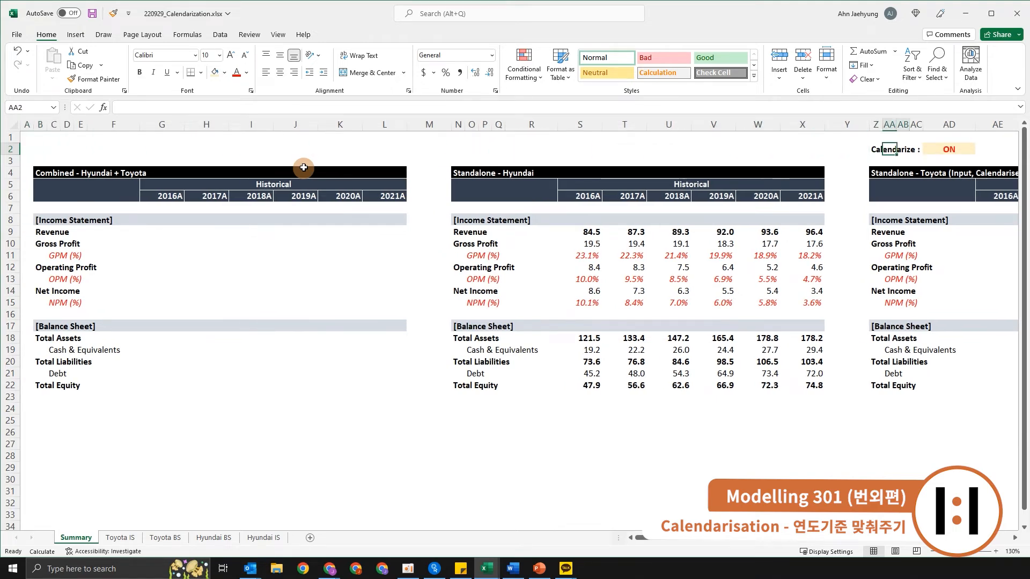
pyautogui.press('Right')
pyautogui.press('Right')
pyautogui.press('Right')
pyautogui.press('Right')
pyautogui.press('Right')
pyautogui.press('Right')
pyautogui.press('Right')
pyautogui.press('Right')
pyautogui.press('Right')
pyautogui.press('Right')
pyautogui.press('Right')
pyautogui.press('Right')
pyautogui.press('Right')
pyautogui.press('Right')
pyautogui.press('Right')
pyautogui.press('Right')
pyautogui.press('Right')
pyautogui.press('Right')
pyautogui.press('Right')
pyautogui.press('Right')
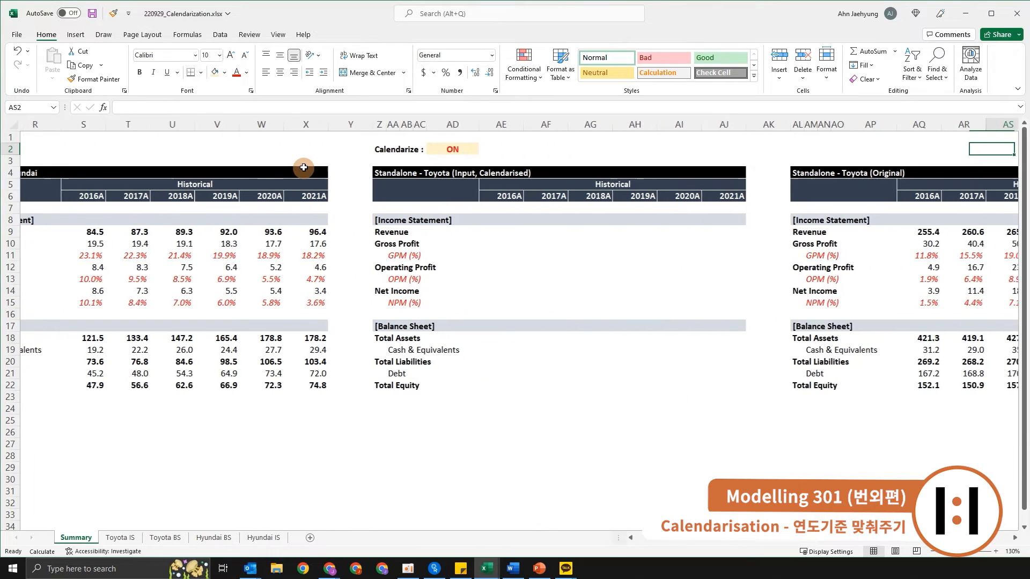
pyautogui.press('Down')
pyautogui.press('Down')
pyautogui.press('Down')
pyautogui.press('Down')
pyautogui.press('Down')
pyautogui.press('Down')
pyautogui.press('Down')
pyautogui.press('Down')
pyautogui.press('Down')
pyautogui.press('Down')
pyautogui.press('Left')
pyautogui.press('Left')
pyautogui.press('Left')
pyautogui.press('Left')
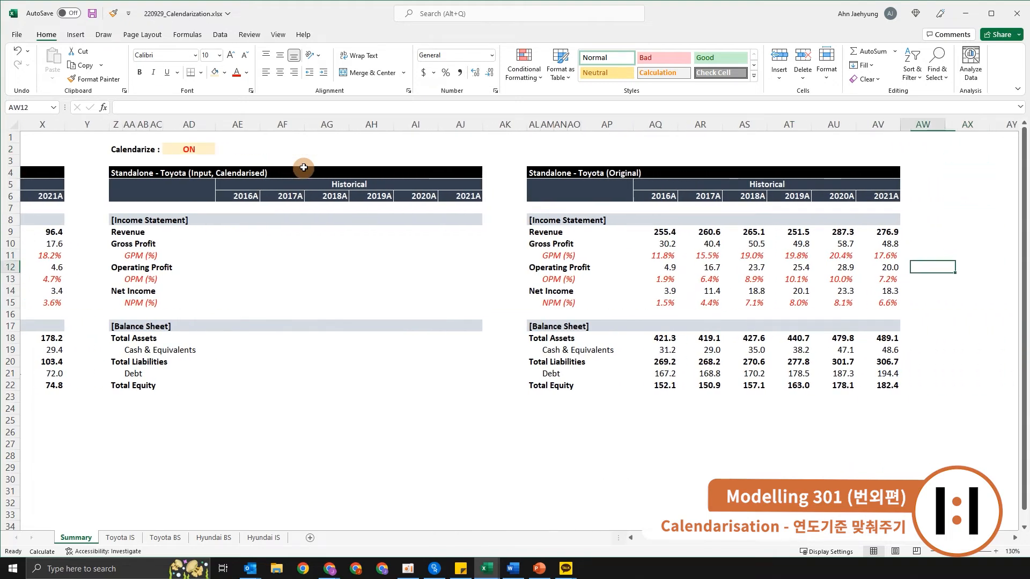
# Examine the Revenue row of the original Toyota block and its 2016A source formula against the calendarised Toyota block
pyautogui.press('Up')
pyautogui.press('Up')
pyautogui.press('Up')
pyautogui.press('Left')
pyautogui.press('Left')
pyautogui.press('Left')
pyautogui.press('Left')
pyautogui.press('Left')
pyautogui.press('Left')
pyautogui.press('Left')
pyautogui.press('Left')
pyautogui.press('Left')
pyautogui.press('Left')
pyautogui.press('Left')
pyautogui.press('Left')
pyautogui.press('Left')
pyautogui.press('Left')
pyautogui.press('Left')
pyautogui.press('Left')
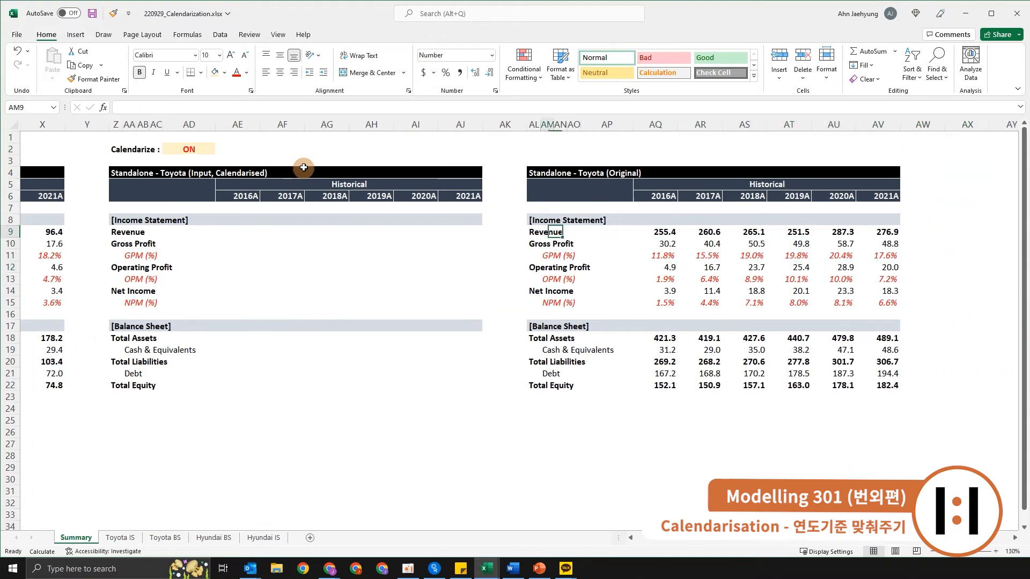
pyautogui.press('Right')
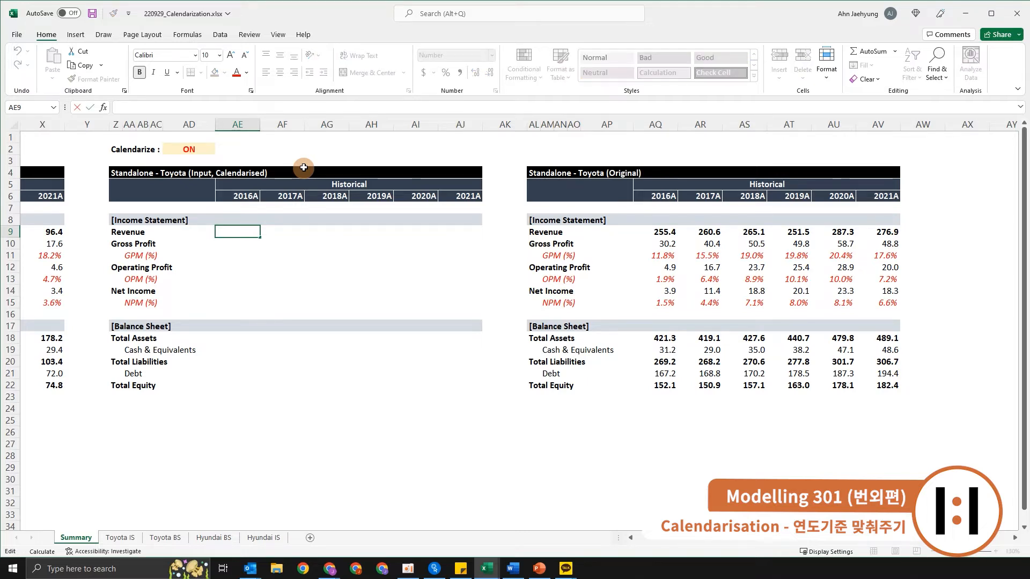
pyautogui.press('Right')
pyautogui.press('Right')
pyautogui.press('Right')
pyautogui.press('Right')
pyautogui.press('Right')
pyautogui.press('Right')
pyautogui.press('Right')
pyautogui.press('Right')
pyautogui.press('Right')
pyautogui.press('Right')
pyautogui.press('Right')
pyautogui.press('Right')
pyautogui.press('Right')
pyautogui.press('Right')
pyautogui.press('Right')
pyautogui.press('Right')
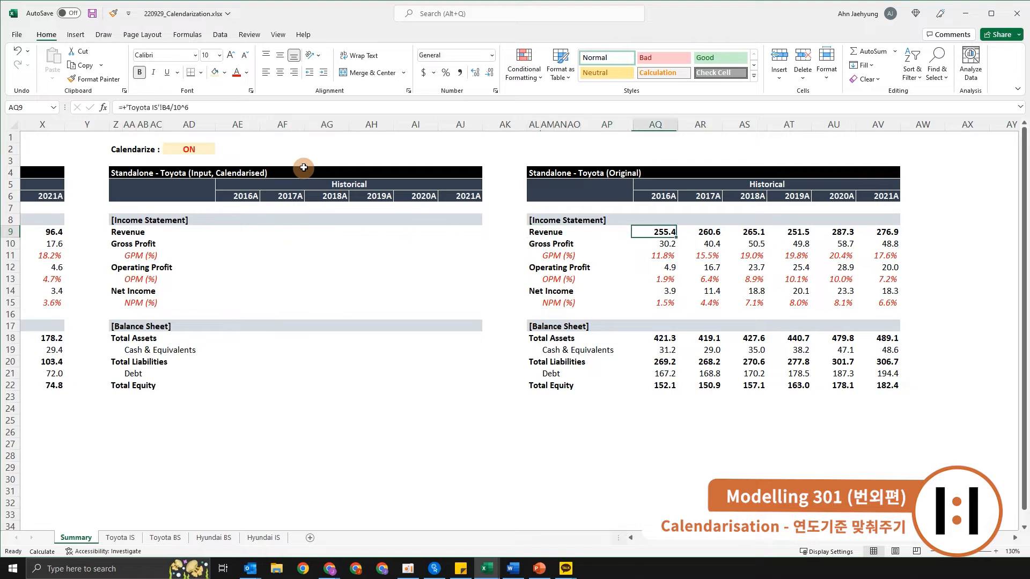
pyautogui.press('Left')
pyautogui.press('Left')
pyautogui.press('Left')
pyautogui.press('Left')
pyautogui.press('Left')
pyautogui.press('Left')
pyautogui.press('Left')
pyautogui.press('Left')
pyautogui.press('Left')
pyautogui.press('Left')
pyautogui.press('Left')
pyautogui.press('Left')
pyautogui.press('Left')
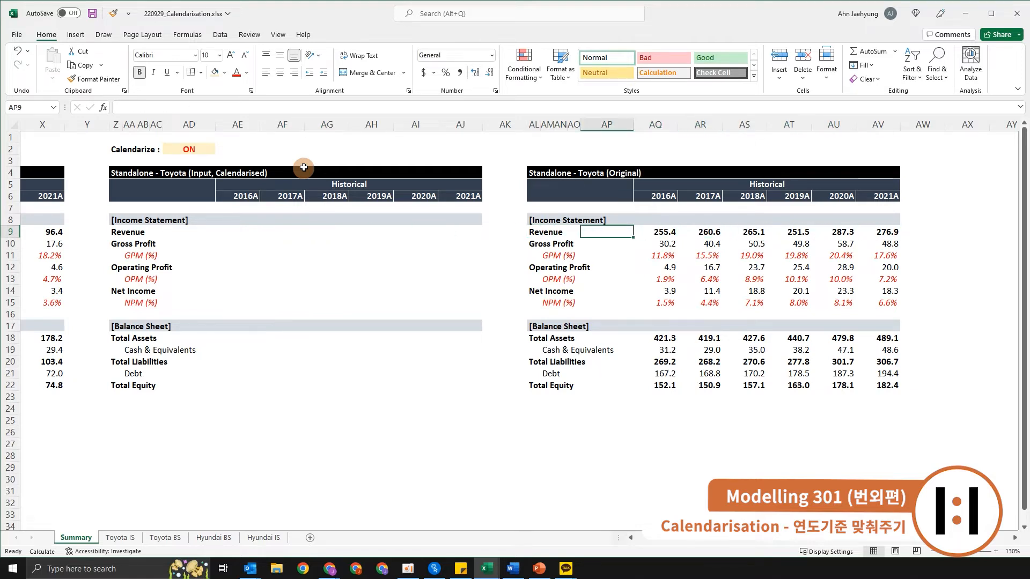
pyautogui.press('Left')
pyautogui.press('Left')
pyautogui.press('Left')
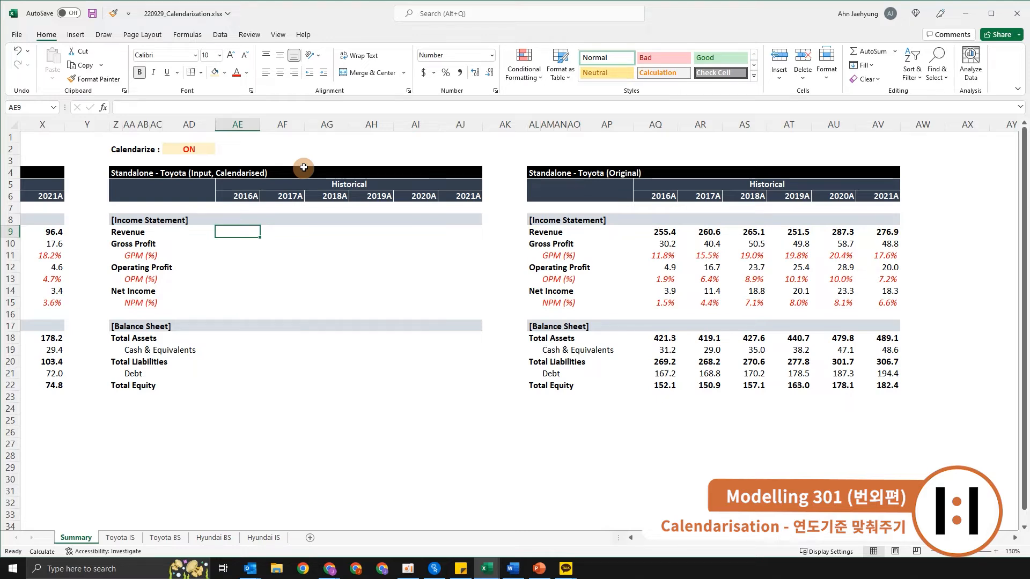
pyautogui.press('Up')
pyautogui.press('Up')
pyautogui.press('Up')
pyautogui.press('Up')
pyautogui.press('Up')
pyautogui.press('Up')
pyautogui.press('Up')
pyautogui.press('Up')
pyautogui.press('Right')
pyautogui.press('Right')
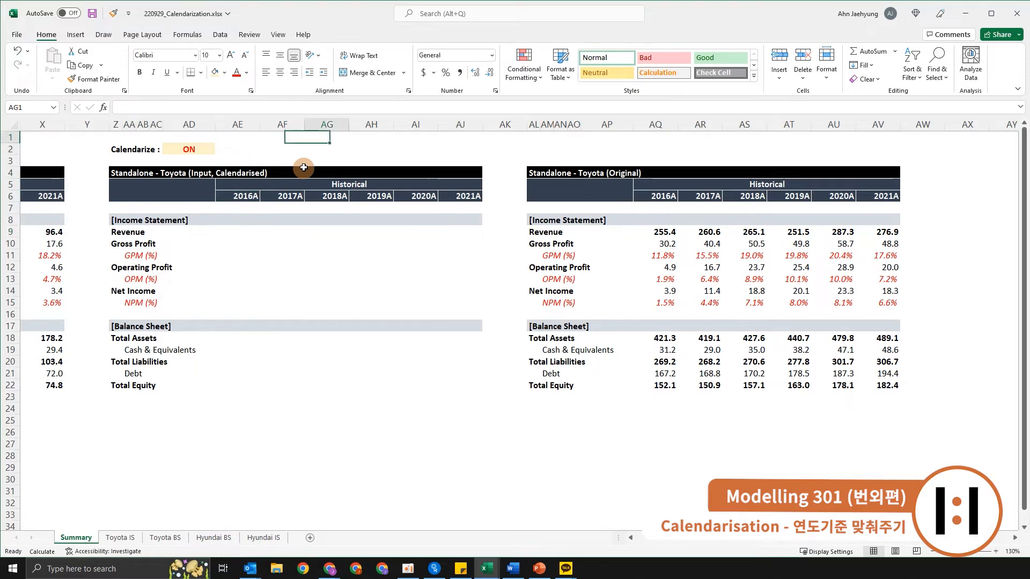
pyautogui.press('Right')
pyautogui.press('Right')
pyautogui.press('Right')
pyautogui.press('Right')
pyautogui.press('Right')
pyautogui.press('Right')
pyautogui.press('Right')
pyautogui.press('Down')
pyautogui.press('Left')
pyautogui.press('Left')
pyautogui.press('Left')
pyautogui.press('Left')
pyautogui.press('Left')
pyautogui.press('Left')
pyautogui.press('Left')
pyautogui.press('Left')
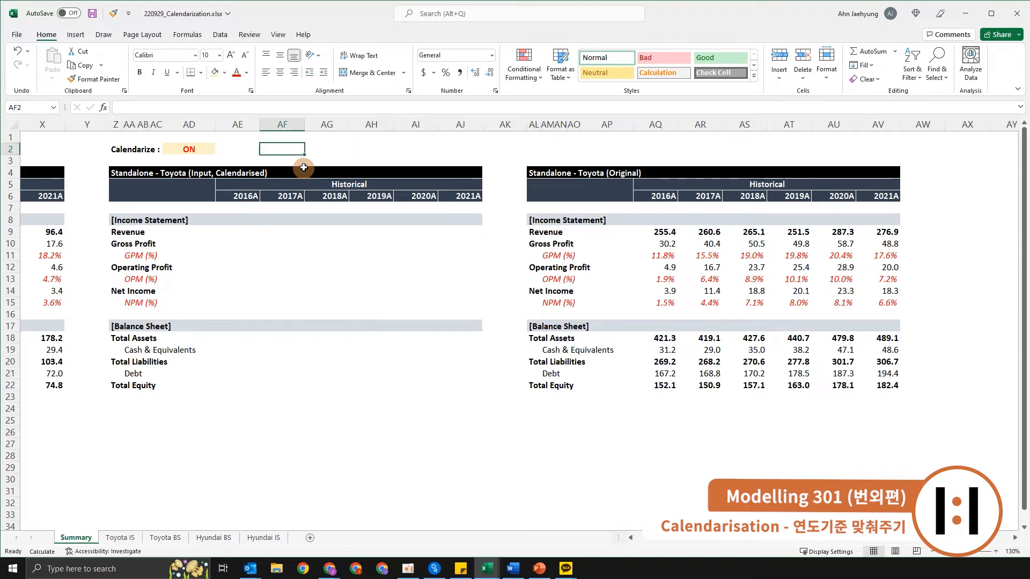
# Enter the prior-year weight label "Y-1 (%)" in AF1 above the calendarised Toyota block
pyautogui.press('Up')
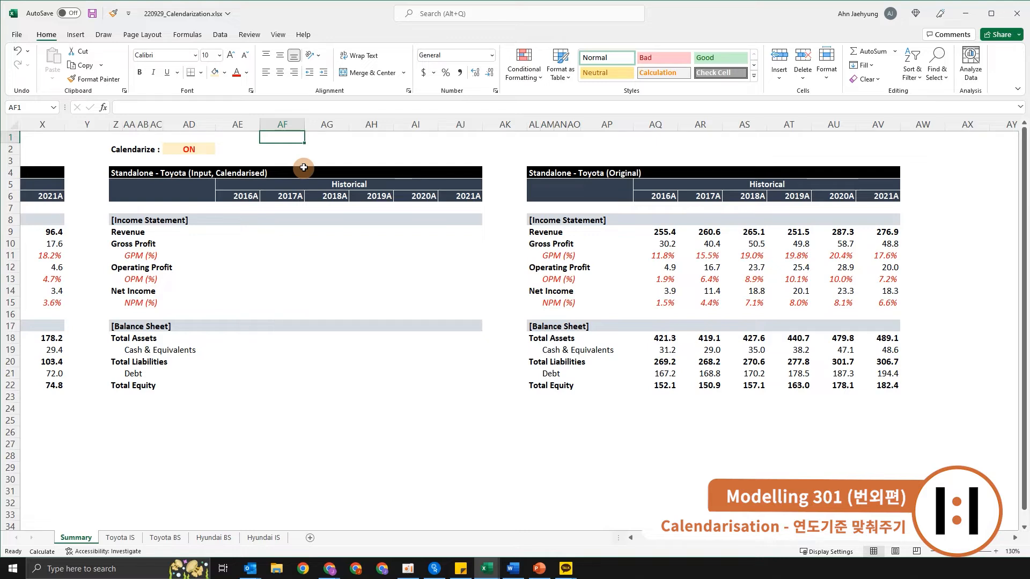
pyautogui.write('Y')
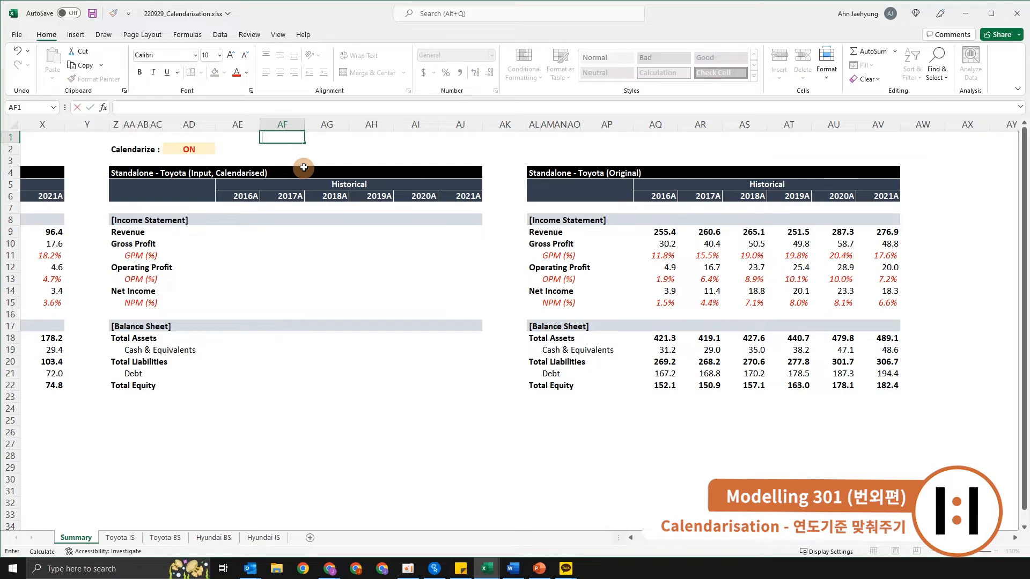
pyautogui.press('Return')
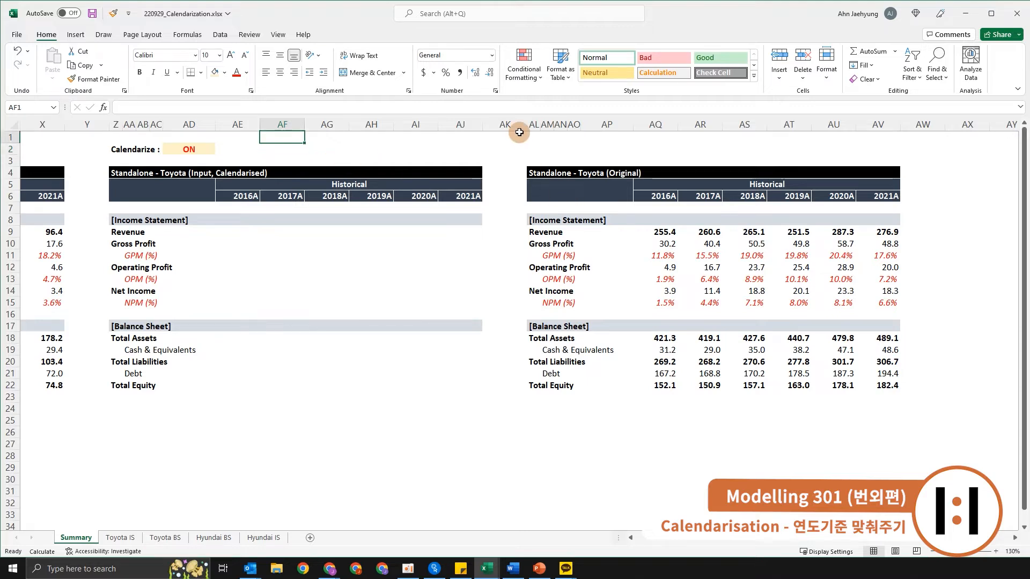
pyautogui.press('Up')
pyautogui.write('Y')
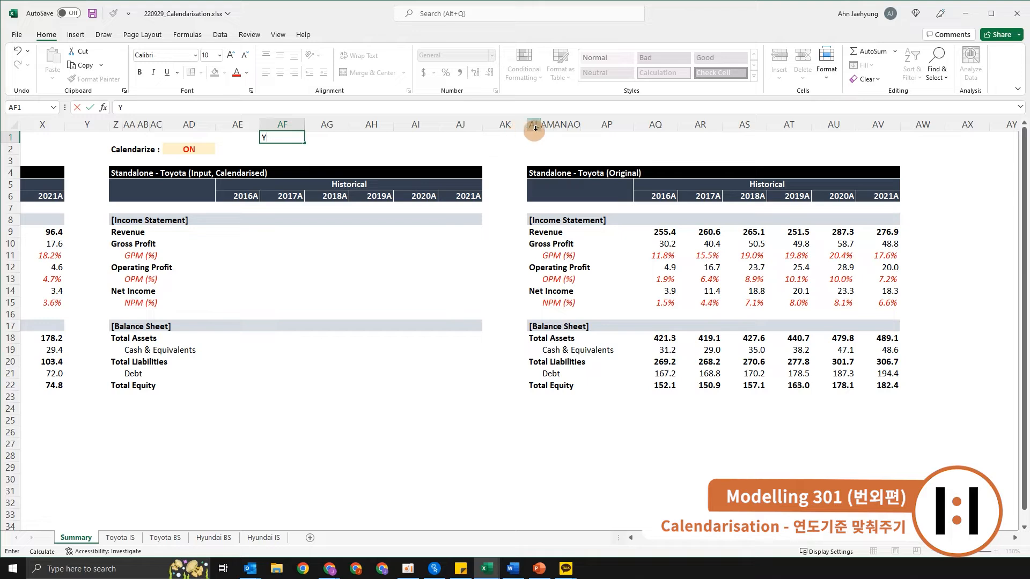
pyautogui.press('Escape')
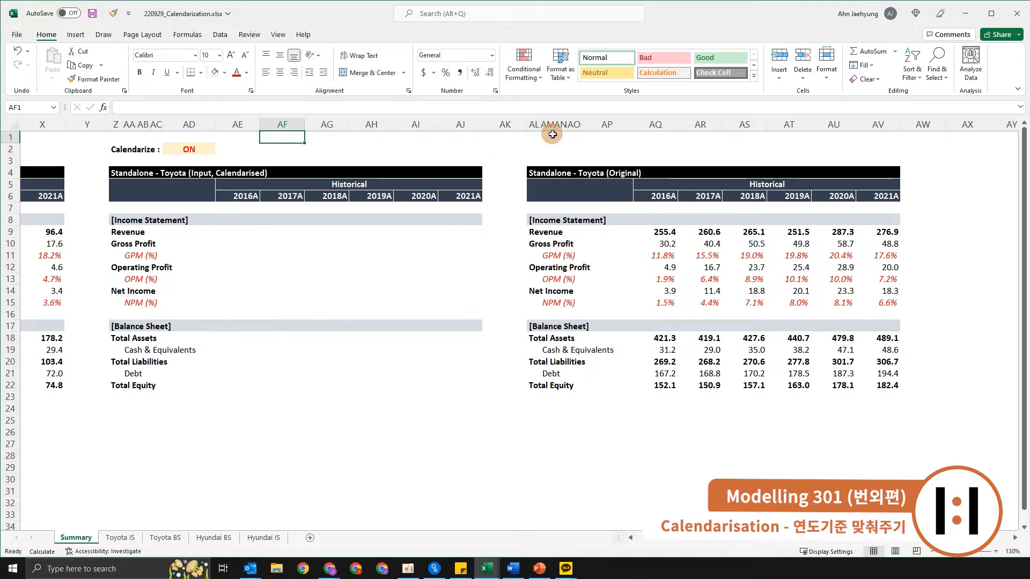
pyautogui.write('Y')
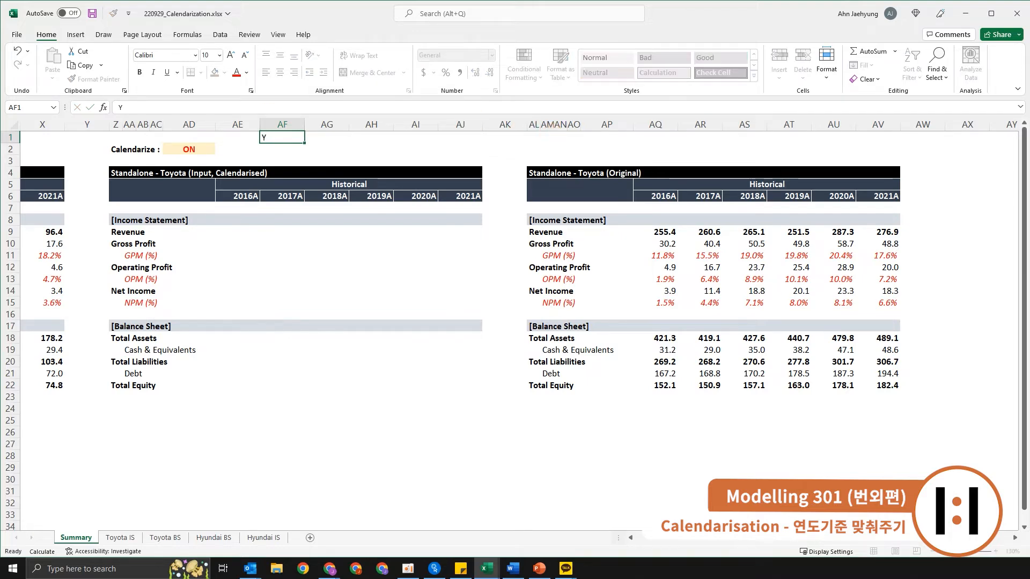
pyautogui.hotkey('ctrl', 'Return')
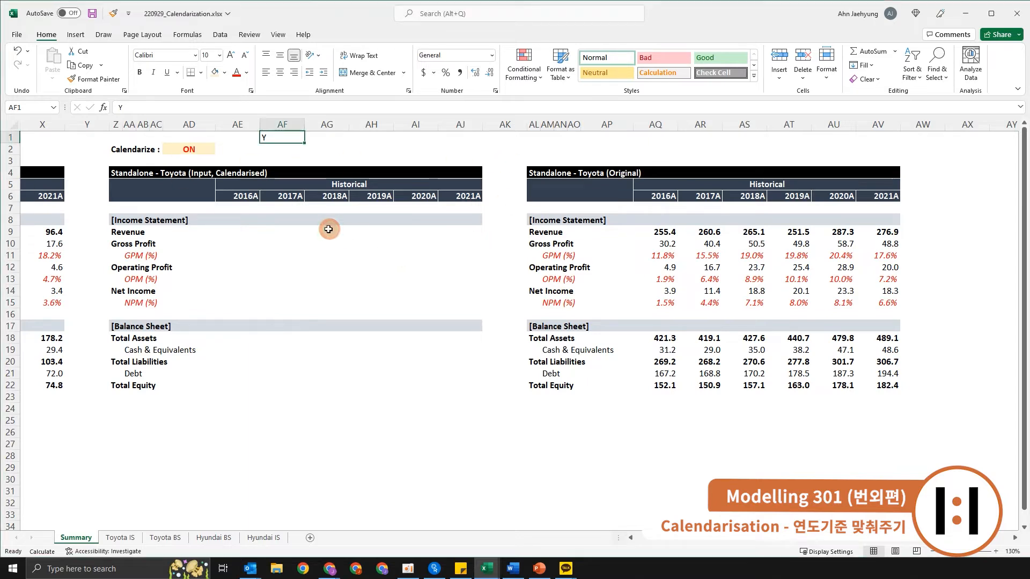
pyautogui.write('YU')
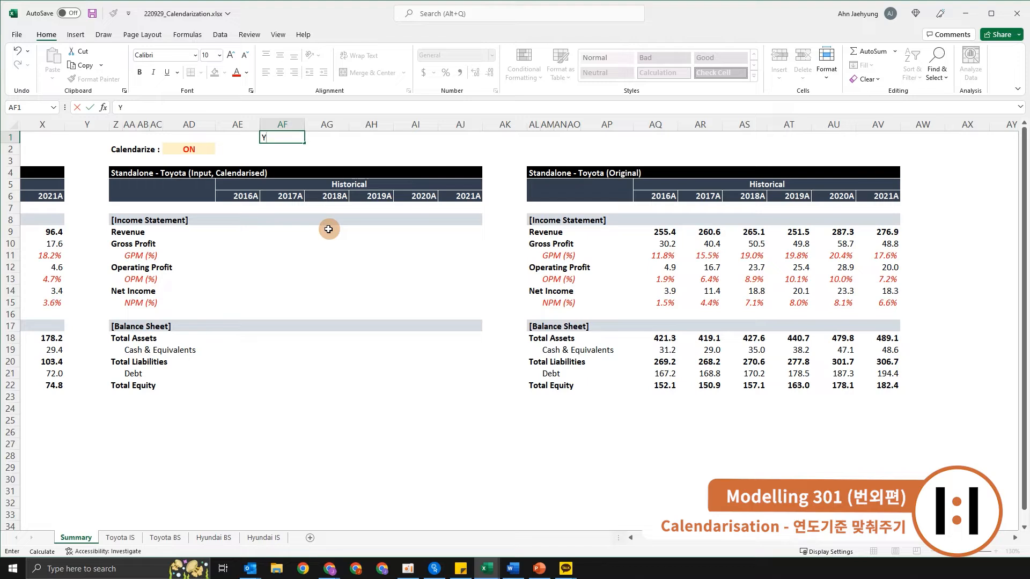
pyautogui.write('1 (%)')
pyautogui.hotkey('ctrl', 'Return')
# Copy the AF1 label into AG1 and edit it to read "Y (%)"
pyautogui.press('Right')
pyautogui.hotkey('ctrl', 'r')
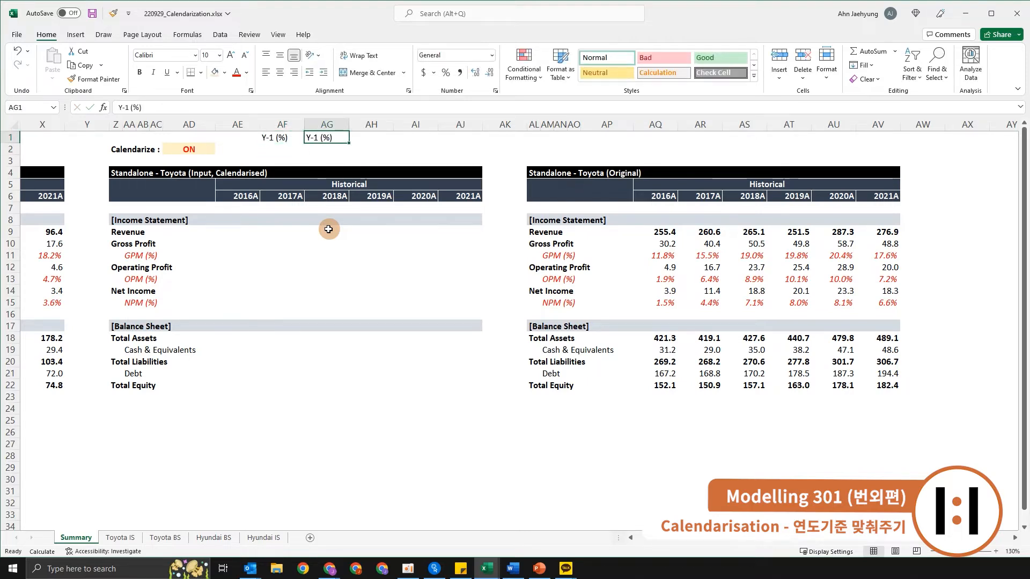
pyautogui.press('F2')
pyautogui.press('Left')
pyautogui.press('Left')
pyautogui.press('Left')
pyautogui.press('Left')
pyautogui.press('BackSpace')
pyautogui.press('BackSpace')
pyautogui.press('Return')
# Centre and bold the two weight labels in AF1:AG1
pyautogui.press('Up')
pyautogui.hotkey('shift', 'Left')
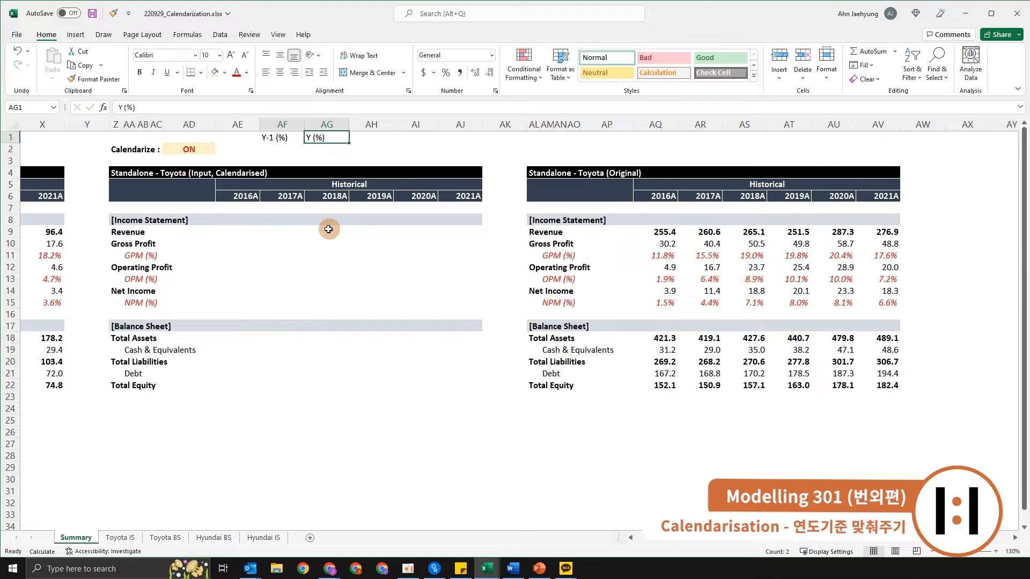
pyautogui.press('alt')
pyautogui.press('h')
pyautogui.press('a')
pyautogui.press('c')
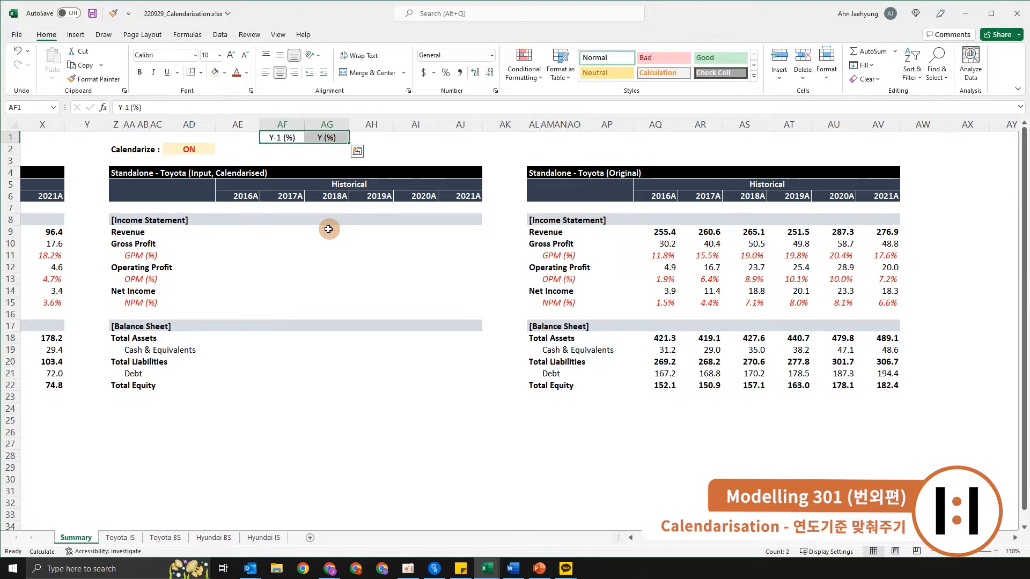
pyautogui.hotkey('ctrl', 'b')
# Apply finely dotted outline and inside borders to the weight cells AF2:AG2
pyautogui.press('Down')
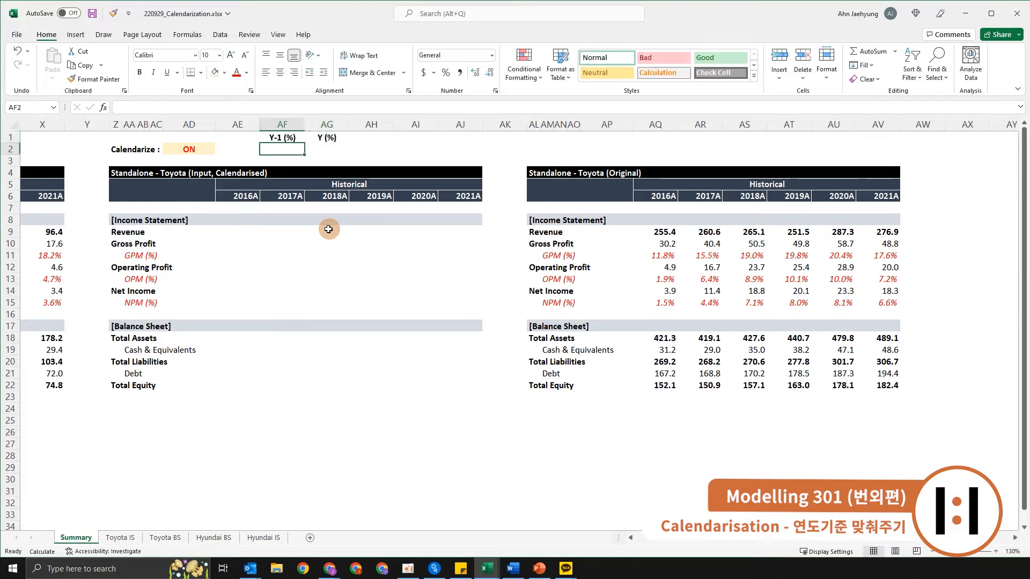
pyautogui.hotkey('shift', 'Right')
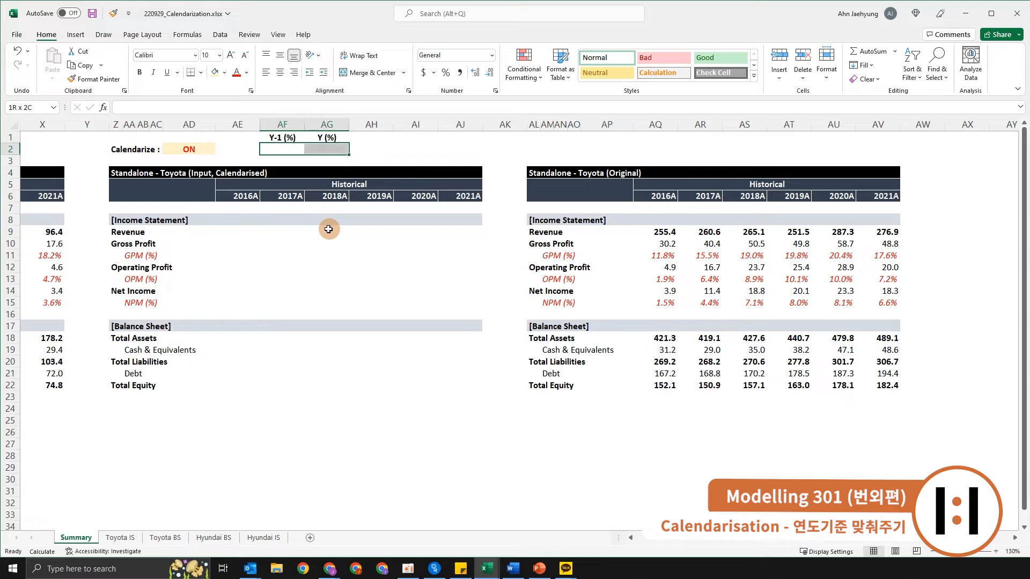
pyautogui.hotkey('ctrl', '1')
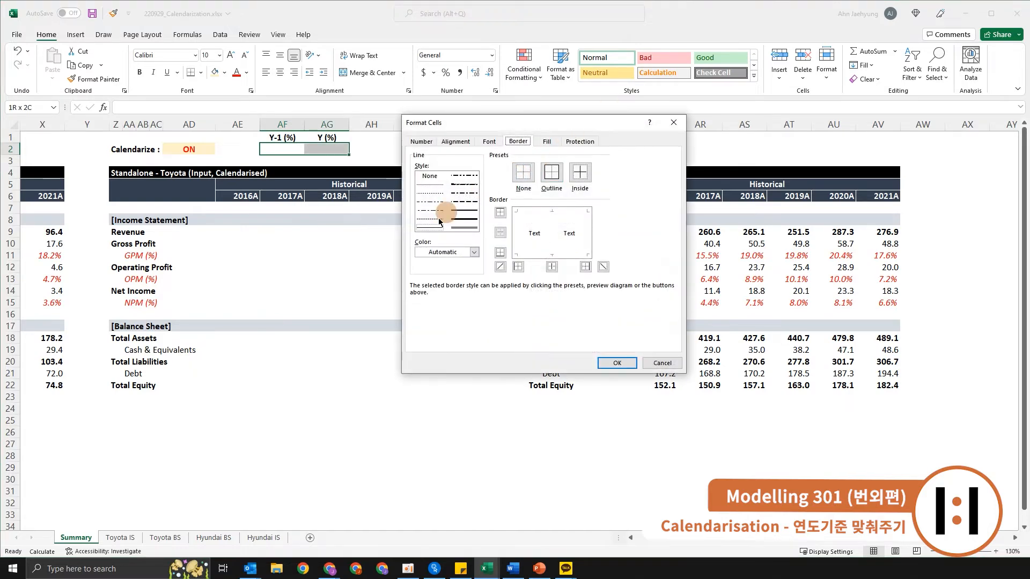
pyautogui.click(437, 184)
pyautogui.click(551, 173)
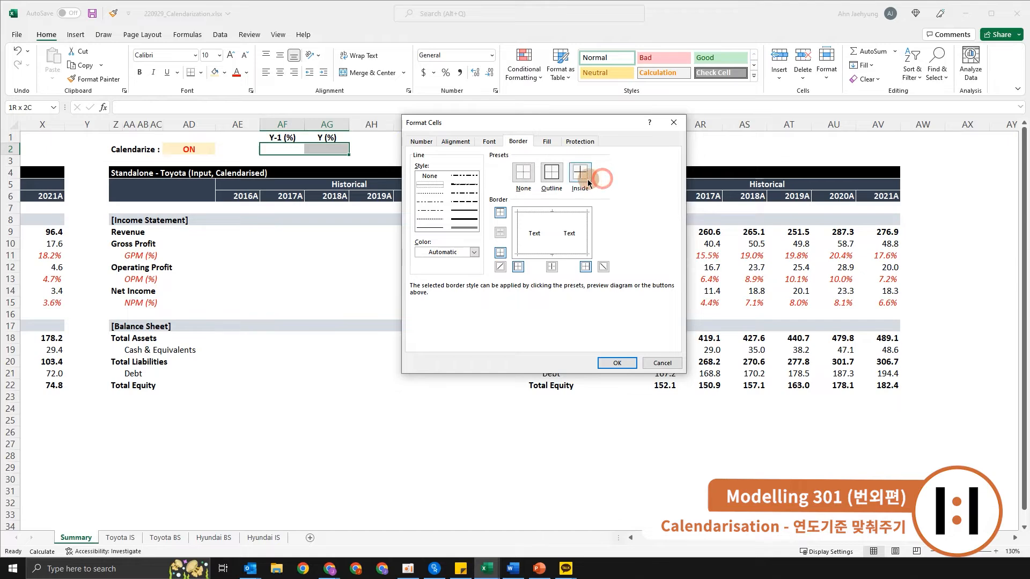
pyautogui.click(585, 177)
pyautogui.press('Return')
pyautogui.click(396, 168)
pyautogui.click(403, 163)
# Enter the formula =IF(AD2="ON",0.25,0) in AF2 to link the prior-year weight to the Calendarize switch
pyautogui.press('Up')
pyautogui.press('Up')
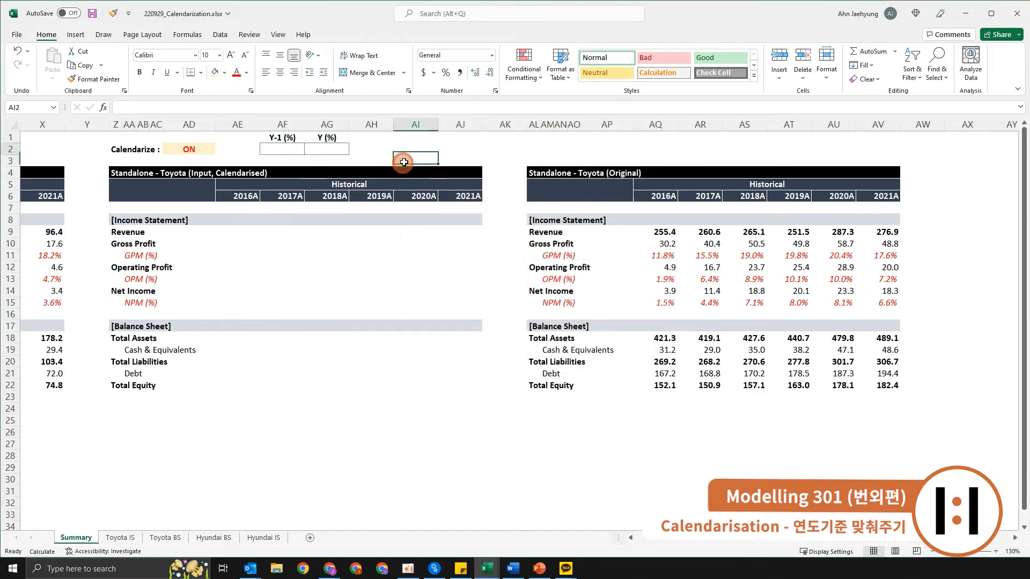
pyautogui.press('Left')
pyautogui.press('Left')
pyautogui.press('Left')
pyautogui.press('Down')
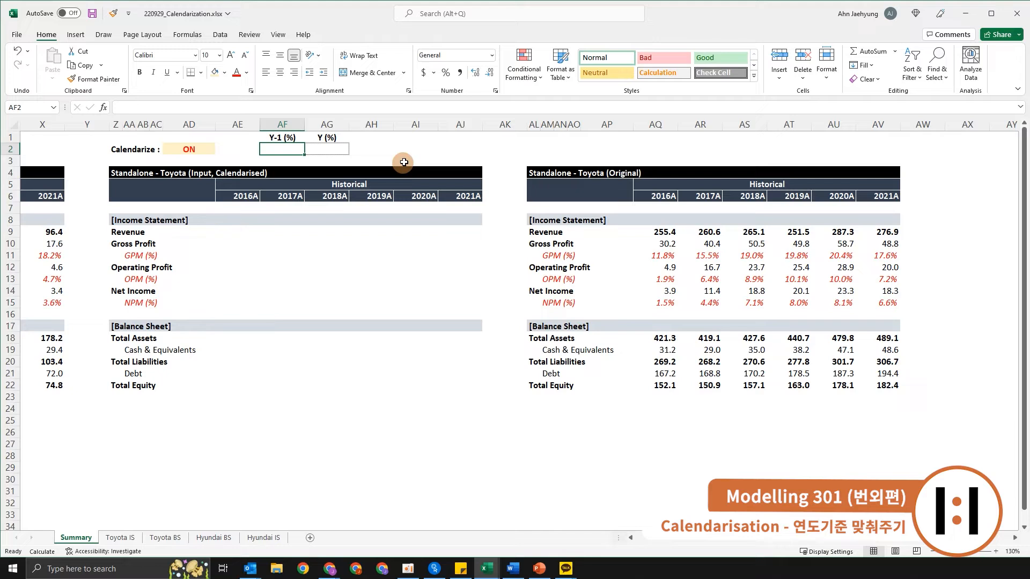
pyautogui.write('=if')
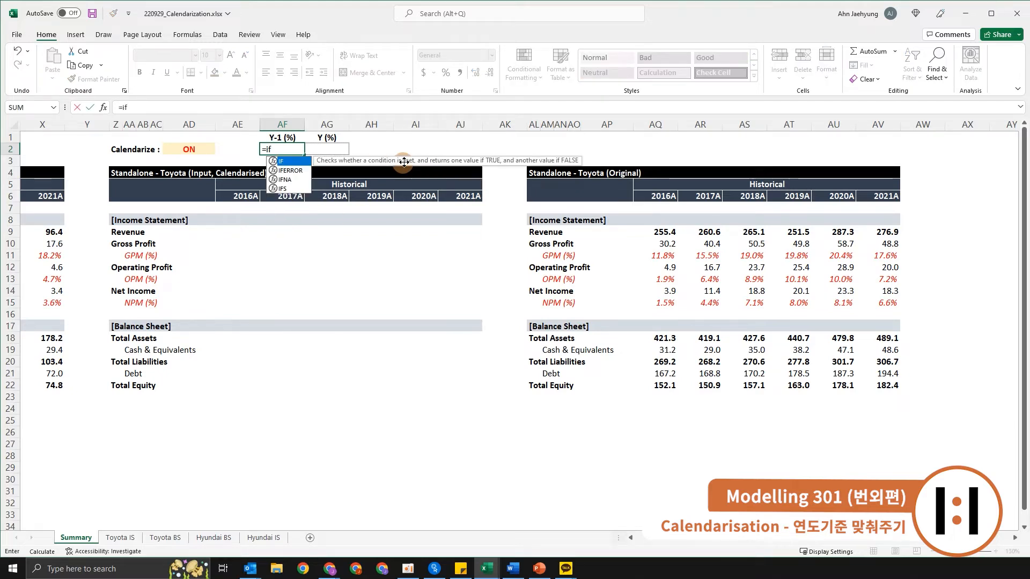
pyautogui.press('Tab')
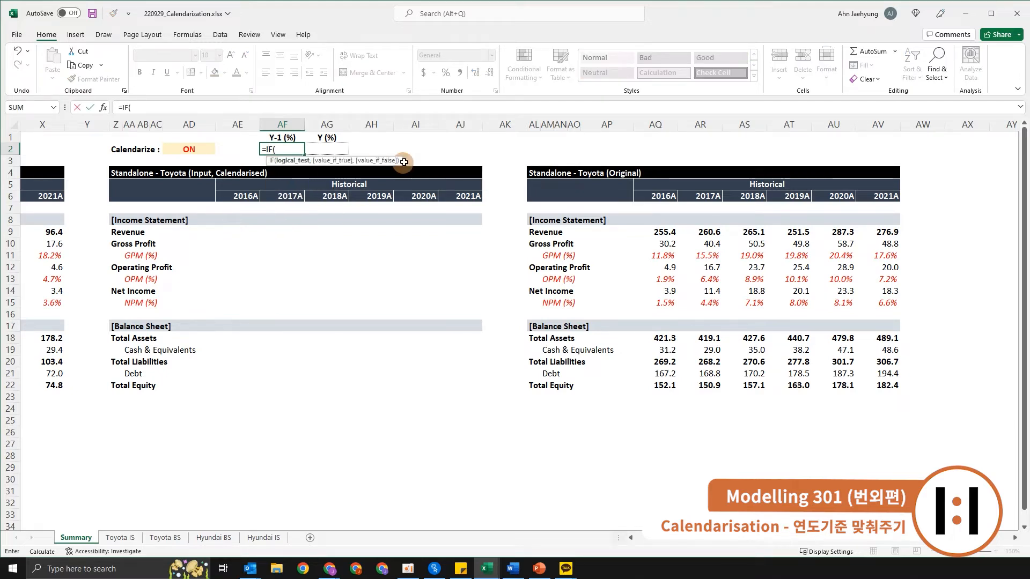
pyautogui.press('Left')
pyautogui.press('Left')
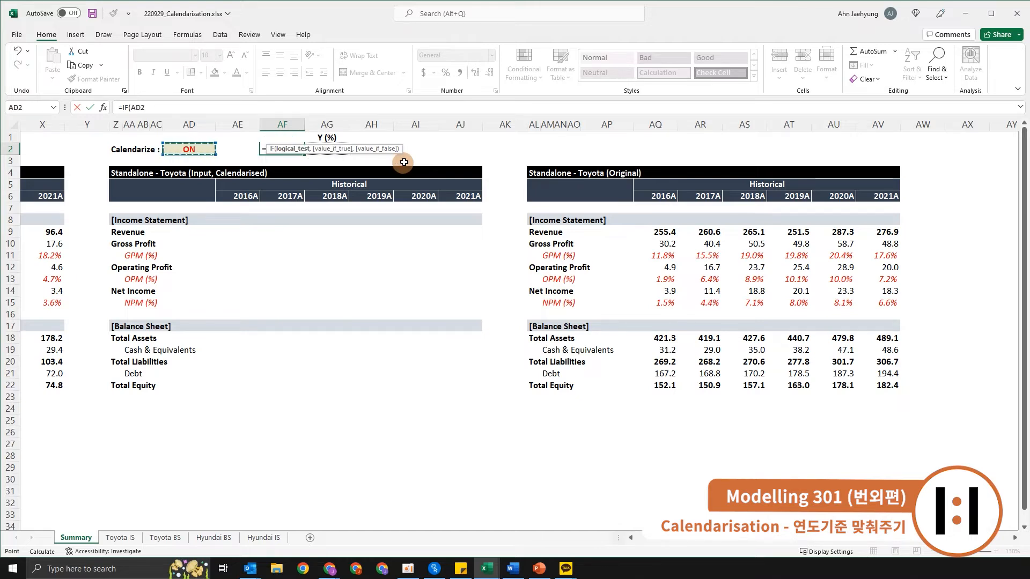
pyautogui.write('="')
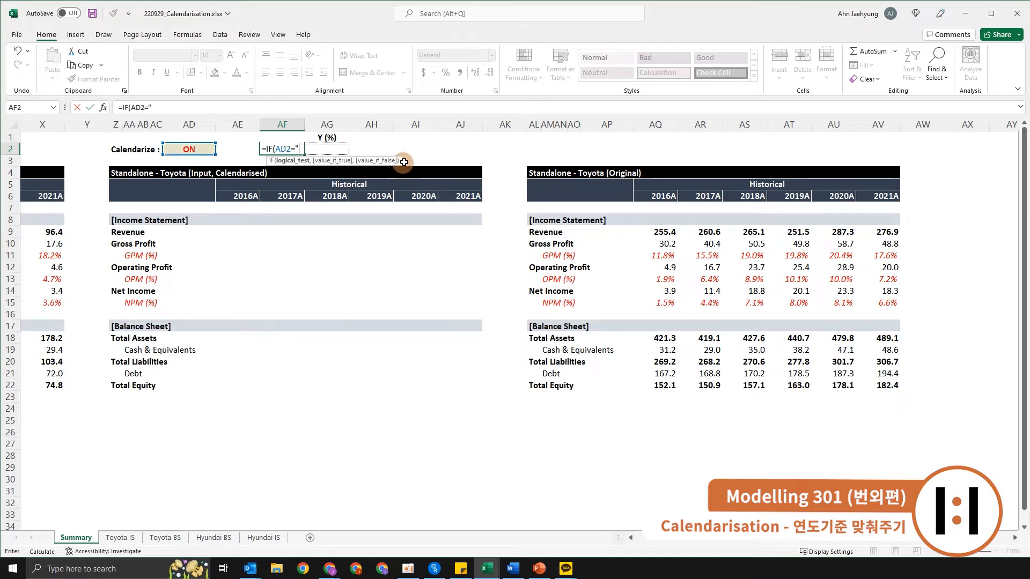
pyautogui.write('ON",0.25')
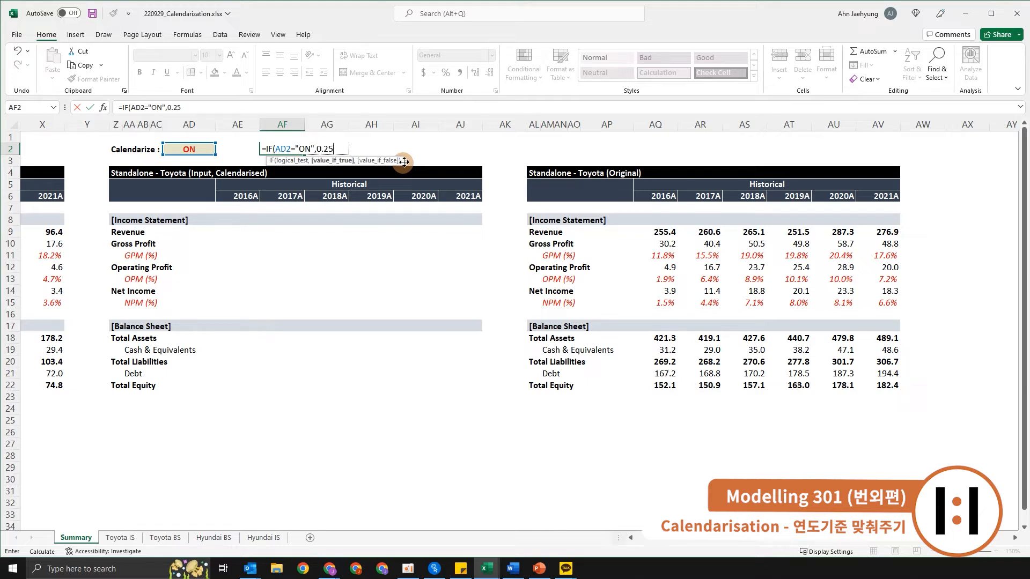
pyautogui.write(',0')
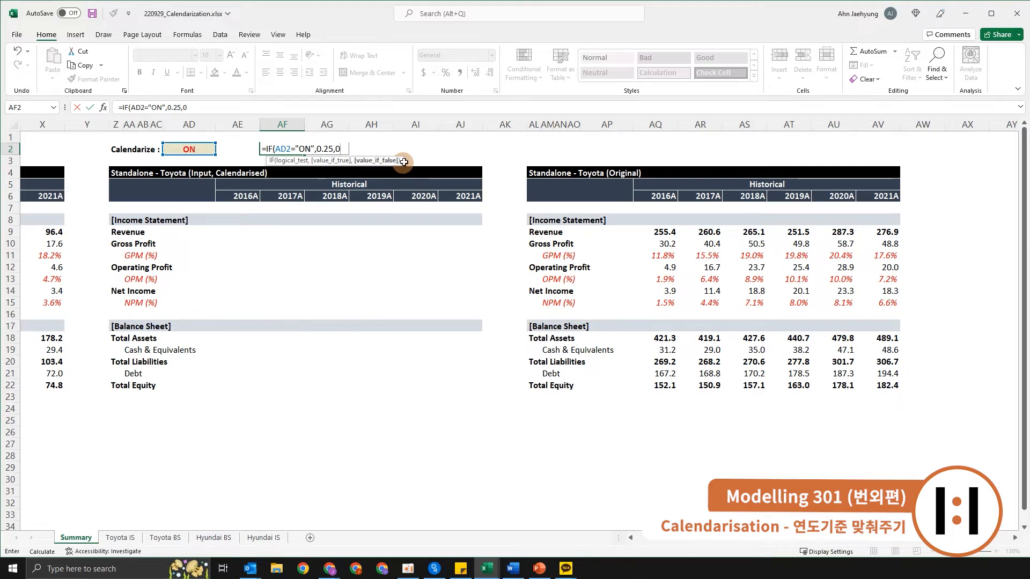
pyautogui.hotkey('ctrl', 'Return')
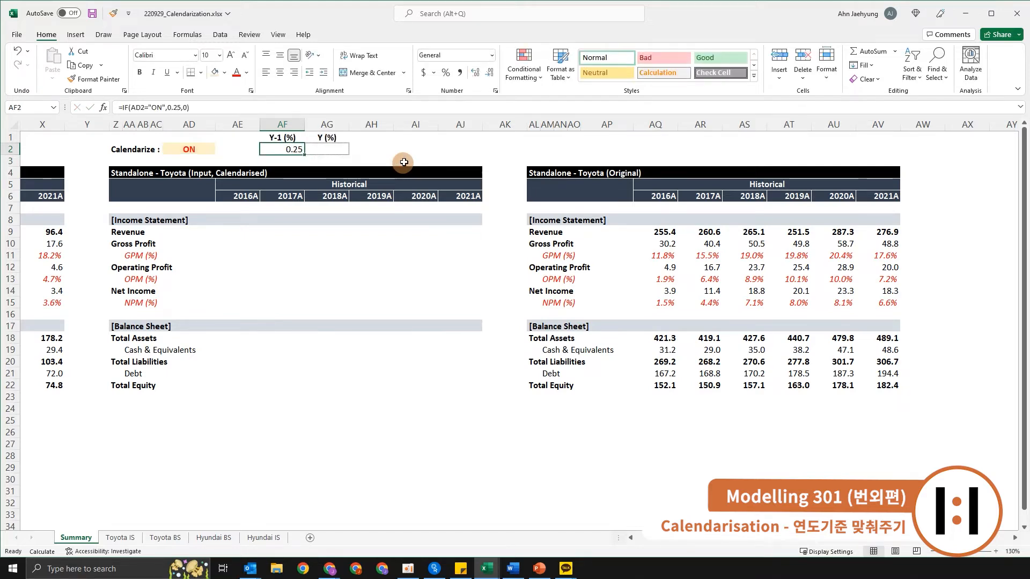
# Calculate the current-year weight in AG2 as 1-AF2
pyautogui.hotkey('ctrl', '1')
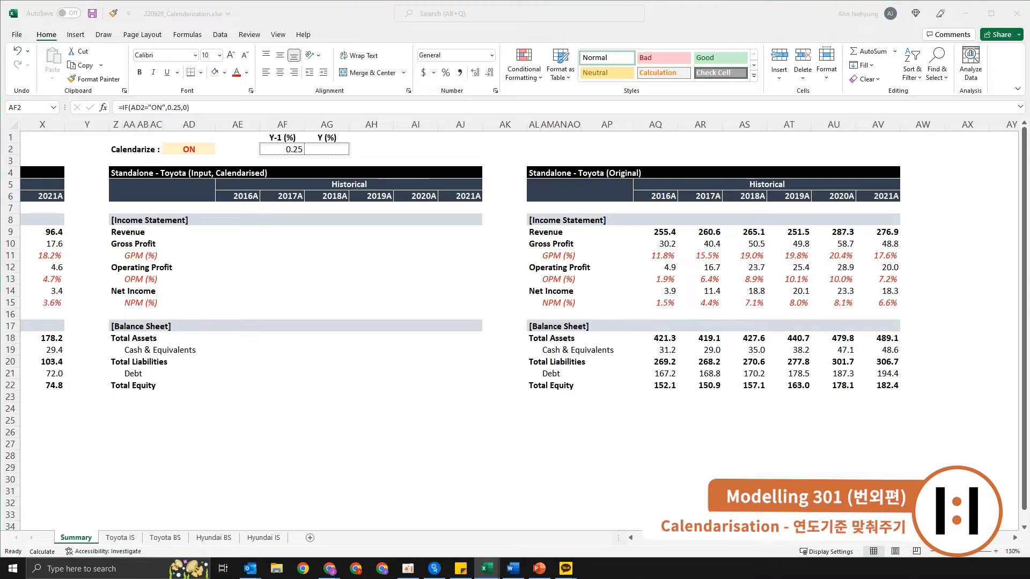
pyautogui.press('Tab')
pyautogui.click(320, 153)
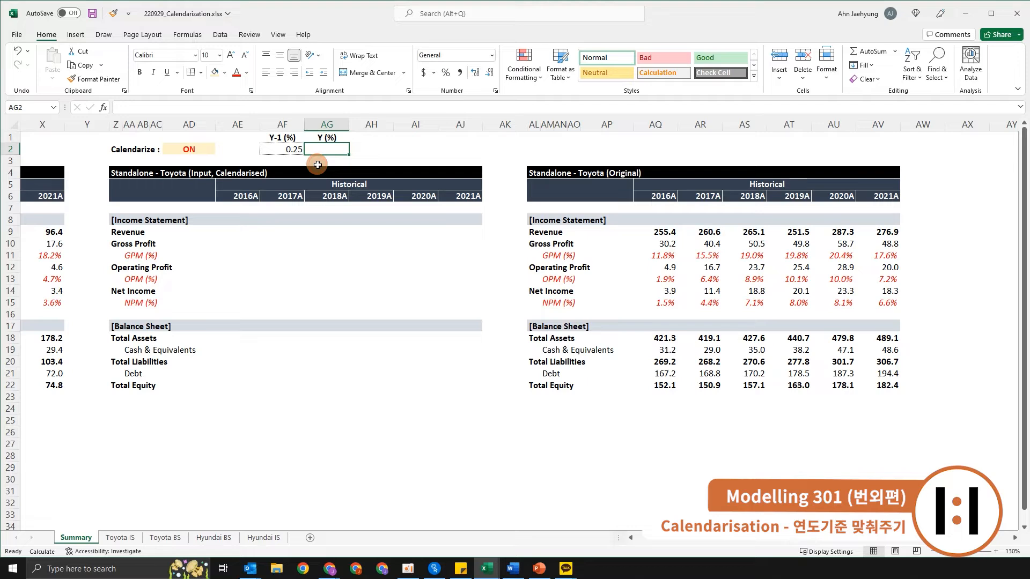
pyautogui.write('+1-')
pyautogui.press('Left')
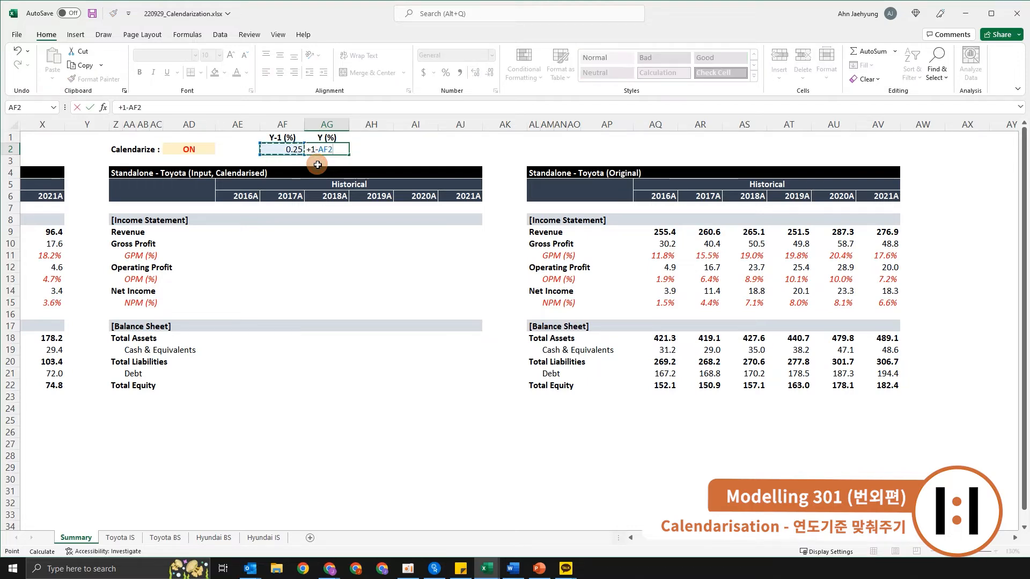
pyautogui.press('Return')
# Centre the two weight values in AF2:AG2
pyautogui.press('Up')
pyautogui.hotkey('shift', 'Left')
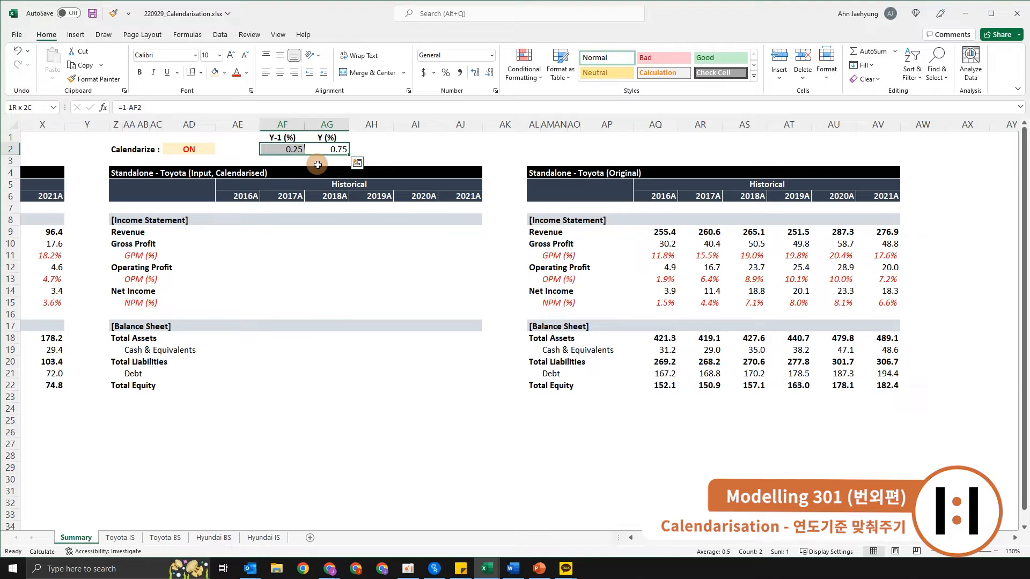
pyautogui.hotkey('alt', 'h')
pyautogui.press('a')
pyautogui.press('c')
pyautogui.press('Return')
pyautogui.press('Up')
pyautogui.press('Down')
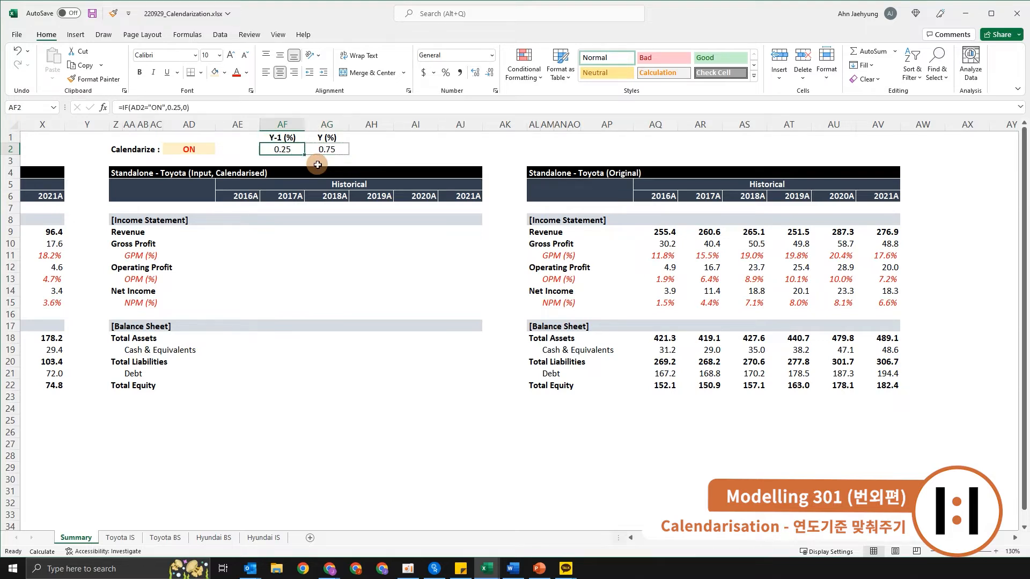
# Italicise the weight labels and values in AF1:AG2
pyautogui.hotkey('shift', 'Right')
pyautogui.hotkey('shift', 'Up')
pyautogui.hotkey('ctrl', 'i')
# Examine the Y-1 and Y weight cells, the year header below them and the Calendarize switch
pyautogui.press('Down')
pyautogui.press('Down')
pyautogui.press('Down')
pyautogui.press('Down')
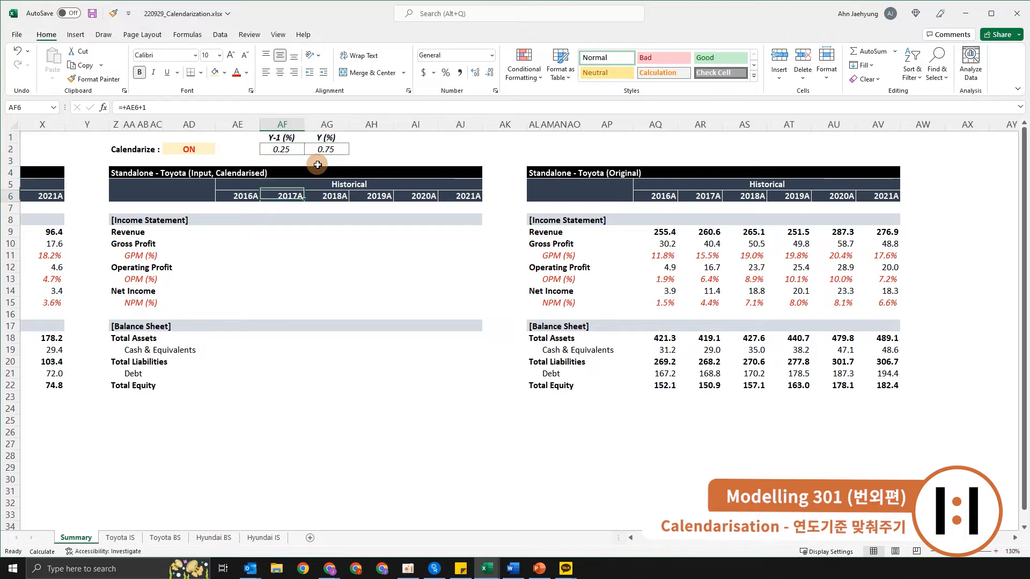
pyautogui.press('Up')
pyautogui.press('Up')
pyautogui.press('Up')
pyautogui.press('Up')
pyautogui.press('Up')
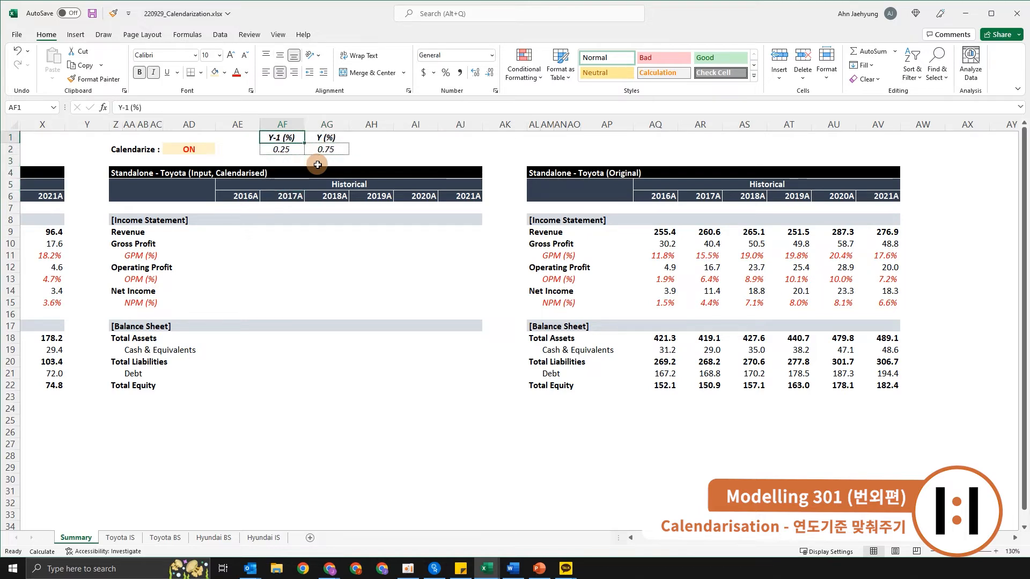
pyautogui.press('Right')
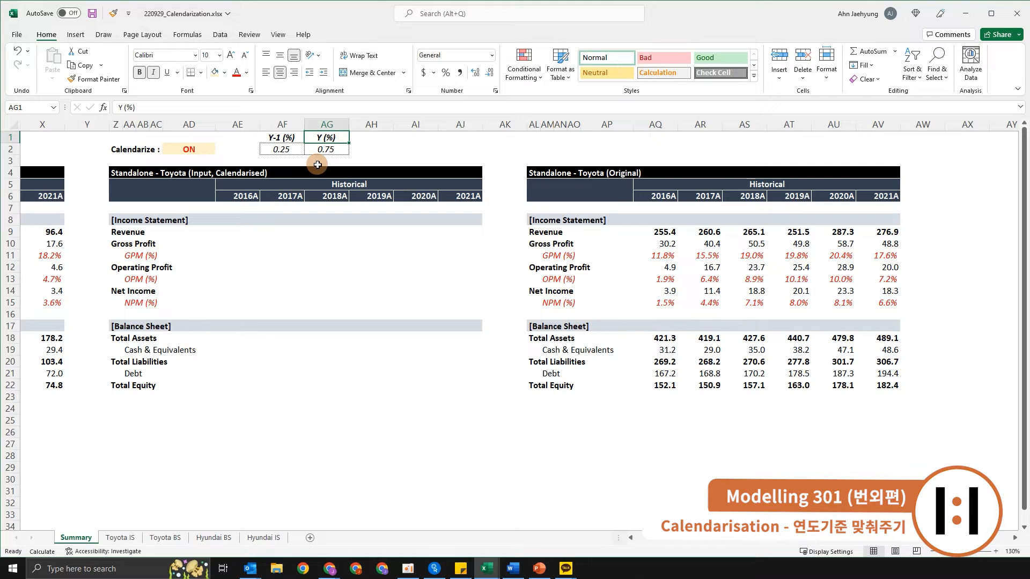
pyautogui.press('Left')
pyautogui.press('Left')
pyautogui.press('Left')
pyautogui.press('Down')
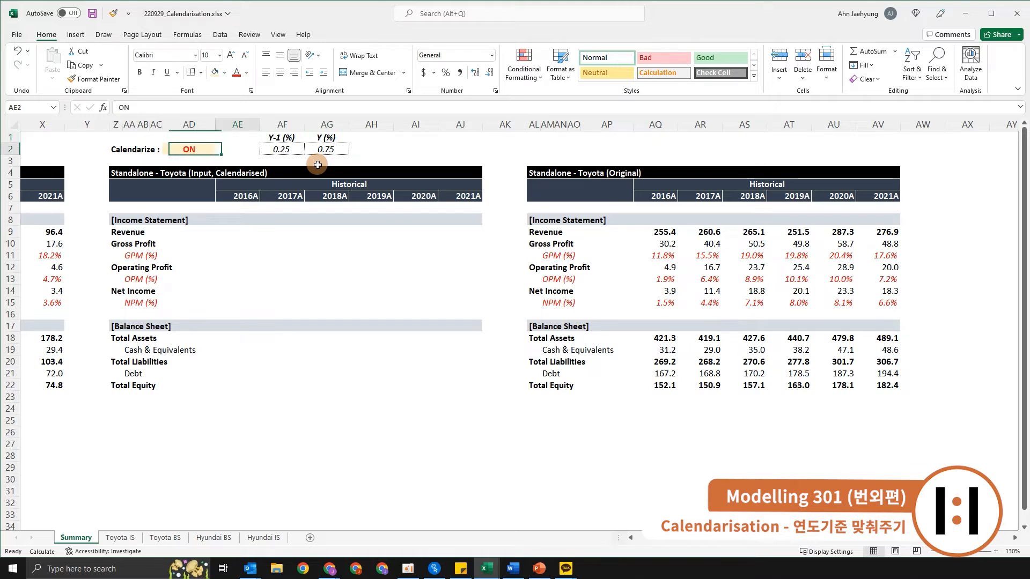
# Check the Y-1 weight formula in AF2 and the 2017A year header beneath it in the calendarised Toyota block
pyautogui.press('Right')
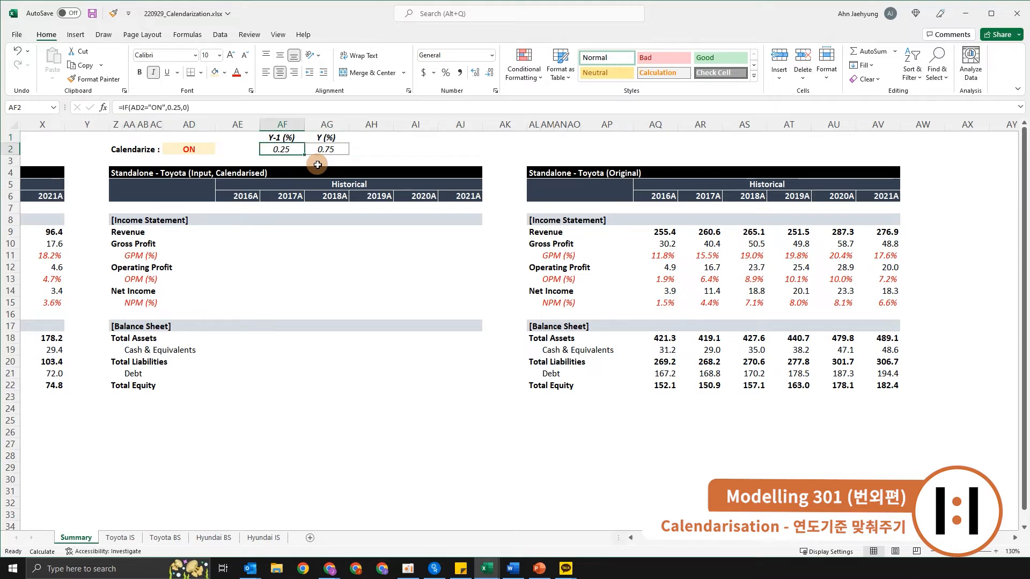
pyautogui.press('Down')
pyautogui.press('Down')
pyautogui.press('Down')
pyautogui.press('Down')
pyautogui.press('Down')
pyautogui.press('Down')
pyautogui.press('Down')
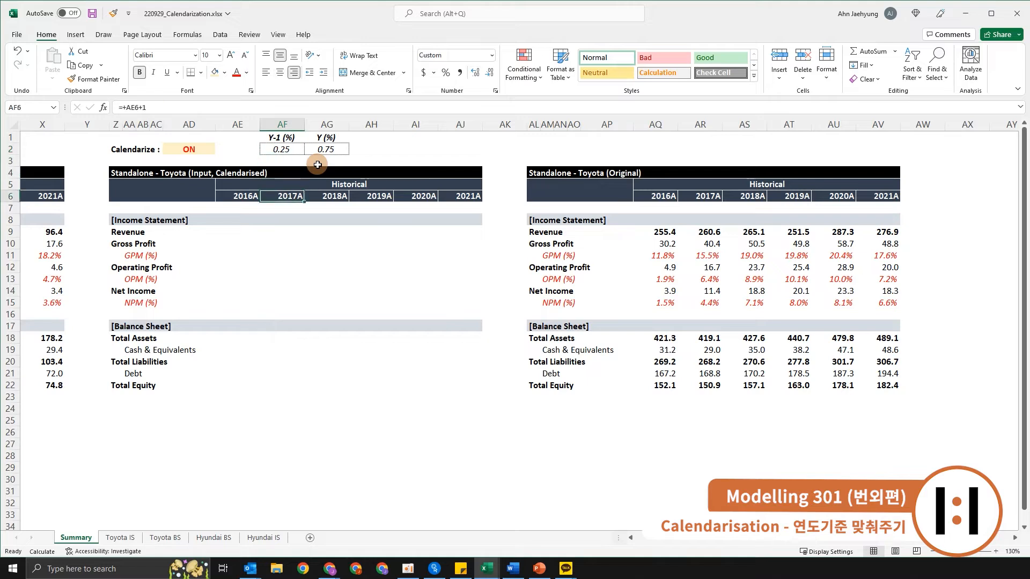
pyautogui.press('Left')
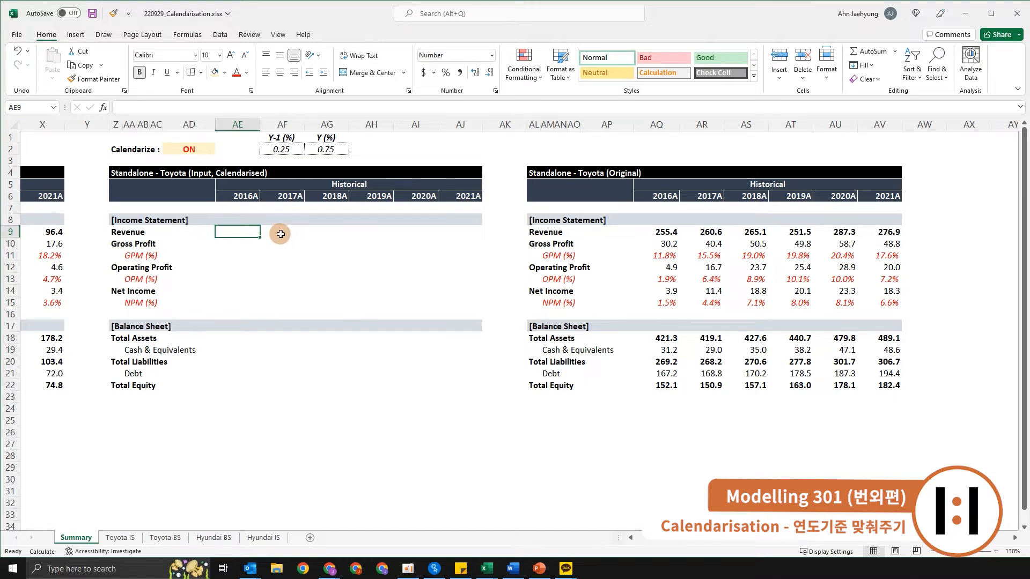
# Enter the fiscal-period start date 4/1/2015 in AQ2, above the 2016A column of the original Toyota block
pyautogui.click(657, 158)
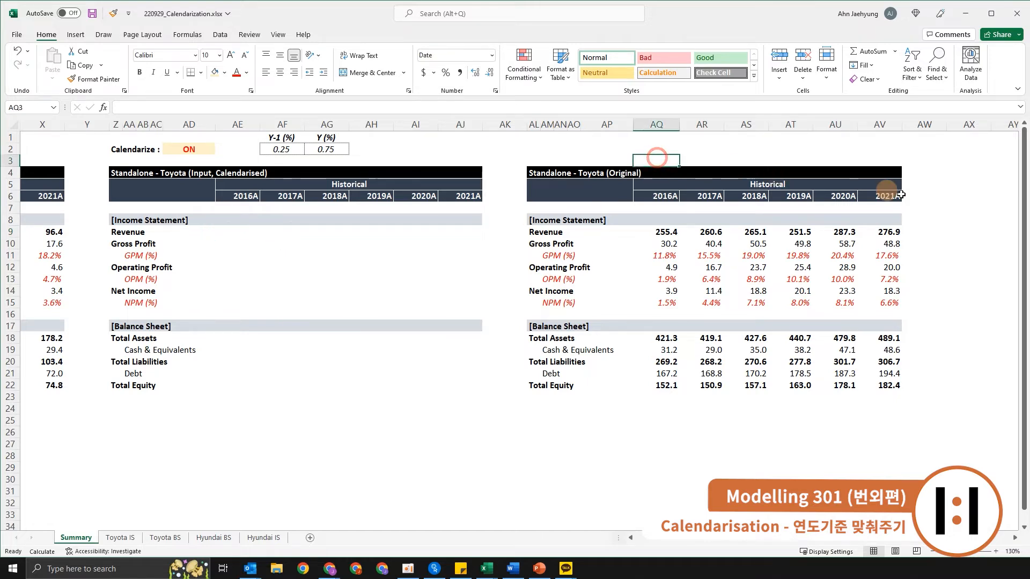
pyautogui.press('Down')
pyautogui.press('Down')
pyautogui.press('Down')
pyautogui.hotkey('ctrl', 'shift', 'Down')
pyautogui.press('Up')
pyautogui.press('Up')
pyautogui.press('Up')
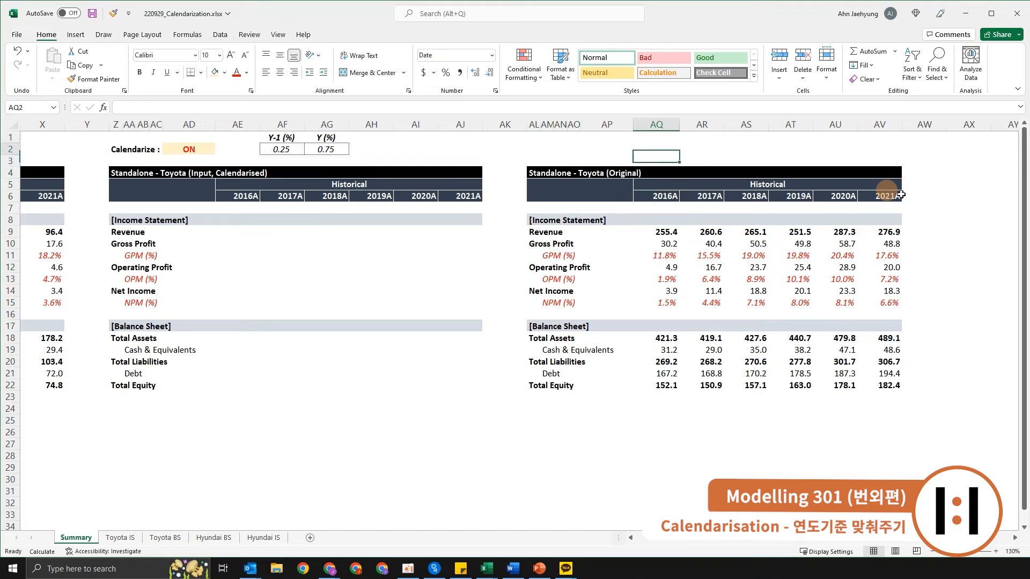
pyautogui.press('Up')
pyautogui.write('2015')
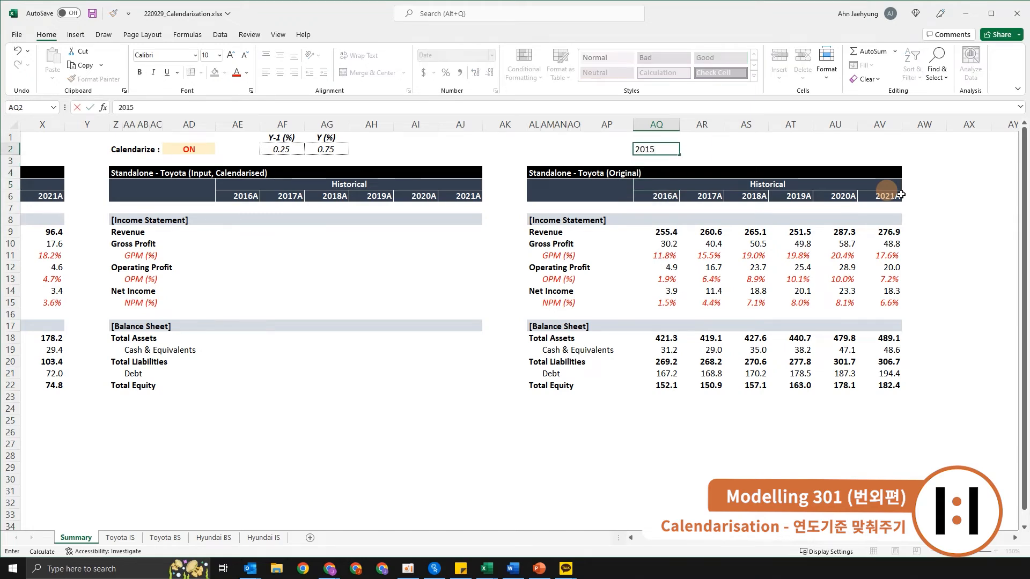
pyautogui.write('/')
pyautogui.write('4/41')
pyautogui.press('BackSpace')
pyautogui.press('BackSpace')
pyautogui.write('1')
pyautogui.press('Return')
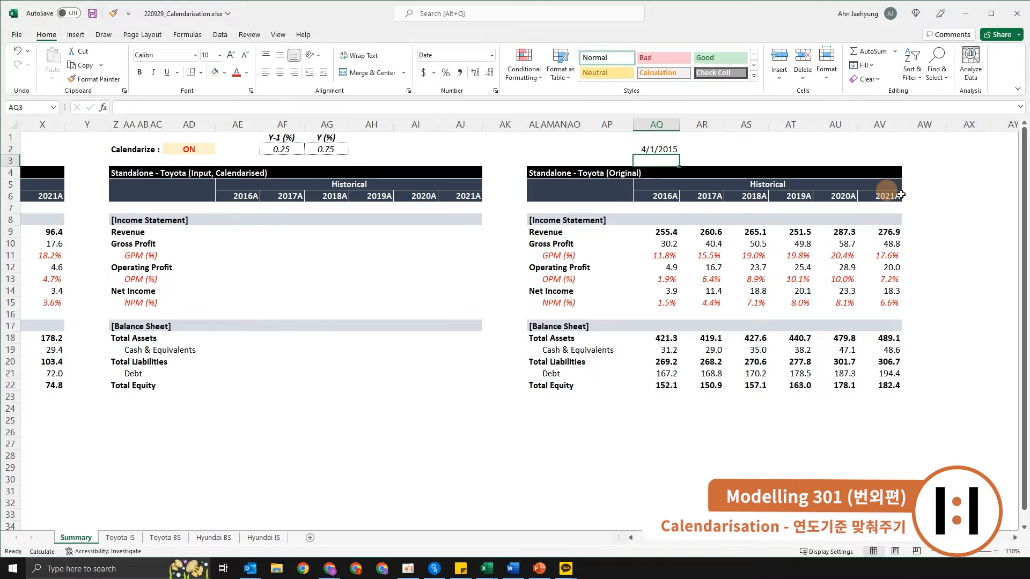
# Enter the fiscal-period end date 3/31/2016 in AQ3, directly below the start date
pyautogui.write('2016/3')
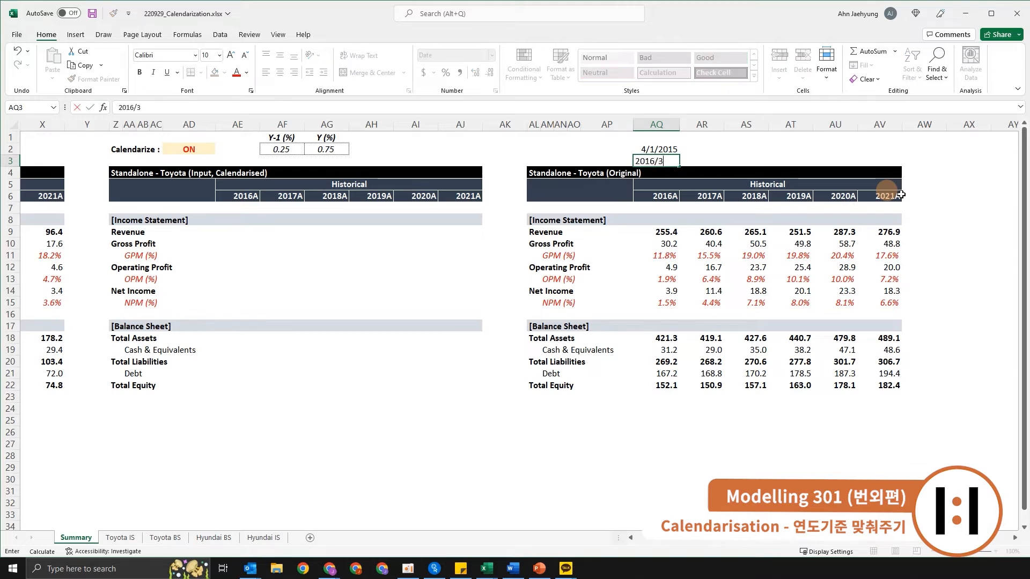
pyautogui.write('/1')
pyautogui.hotkey('ctrl', 'Return')
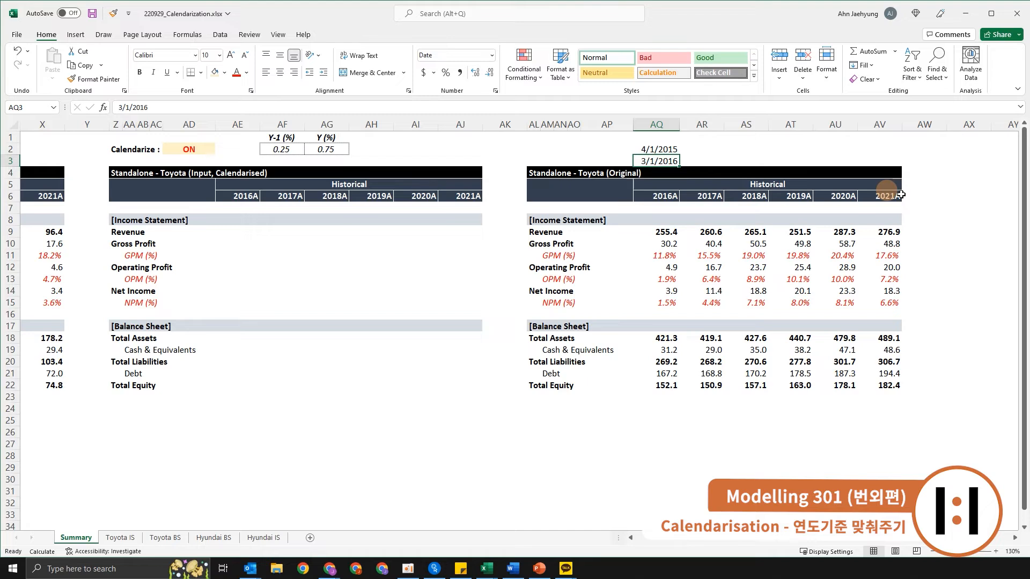
pyautogui.press('F2')
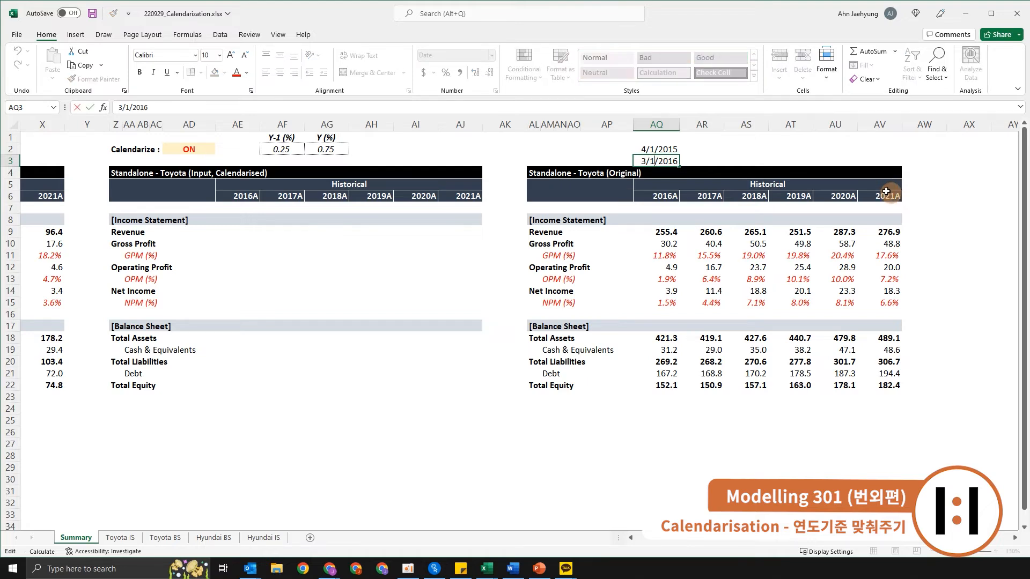
pyautogui.write('3')
pyautogui.press('Return')
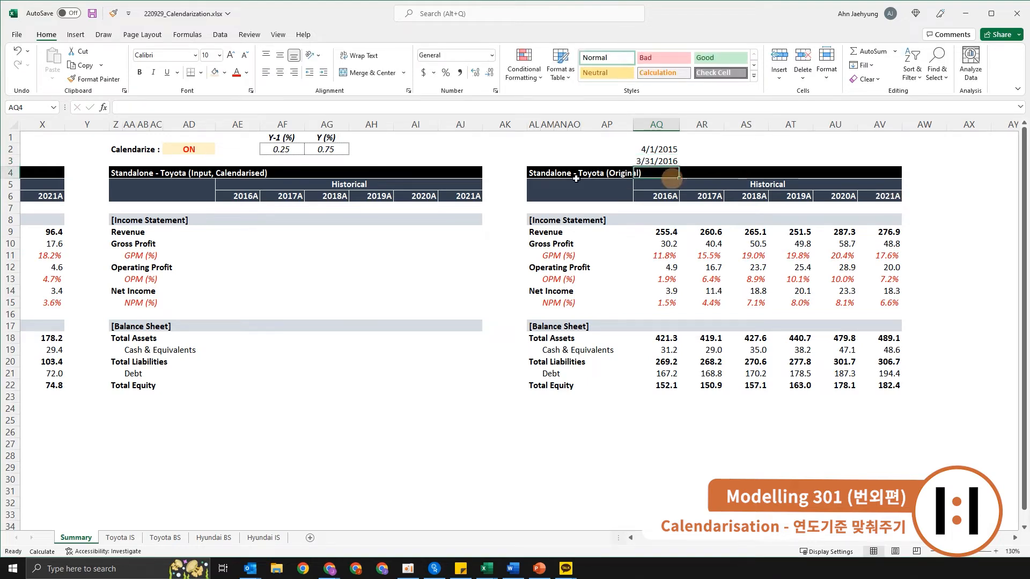
# Begin the calendarised 2016A revenue formula in AE9 by multiplying the absolute Y-1 weight $AF$2 by the original 2016A revenue in AQ9
pyautogui.click(277, 233)
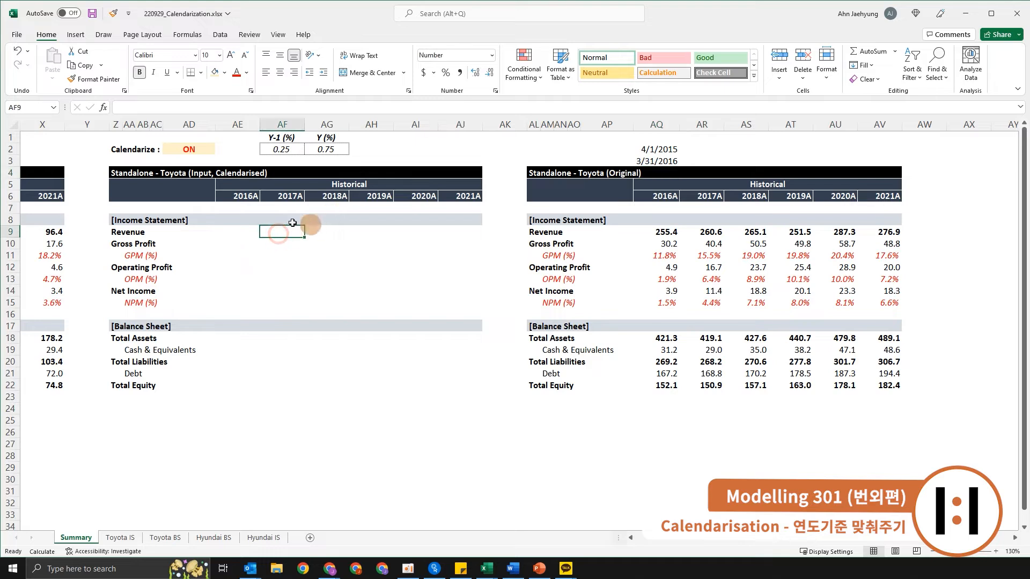
pyautogui.click(227, 230)
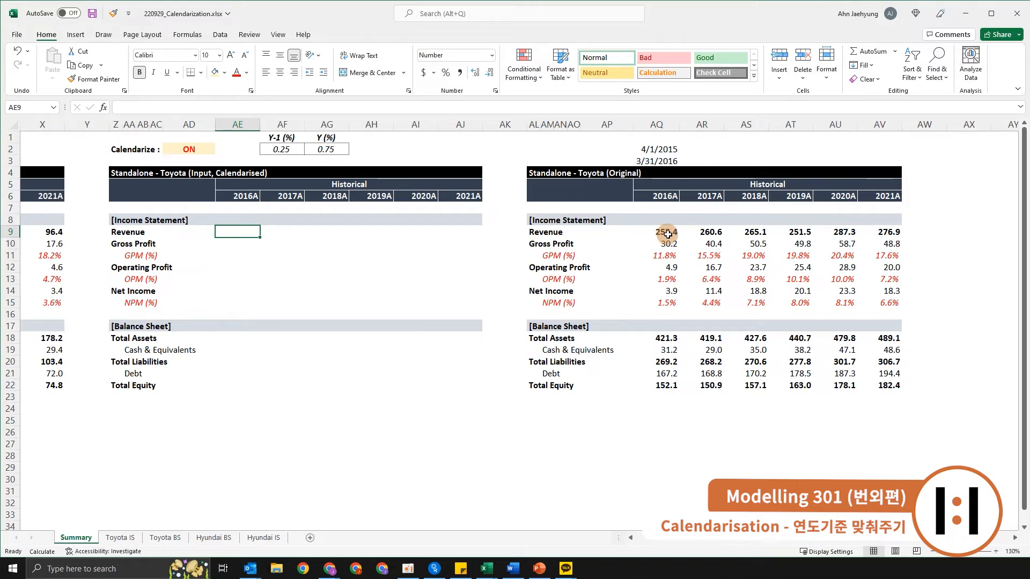
pyautogui.click(701, 232)
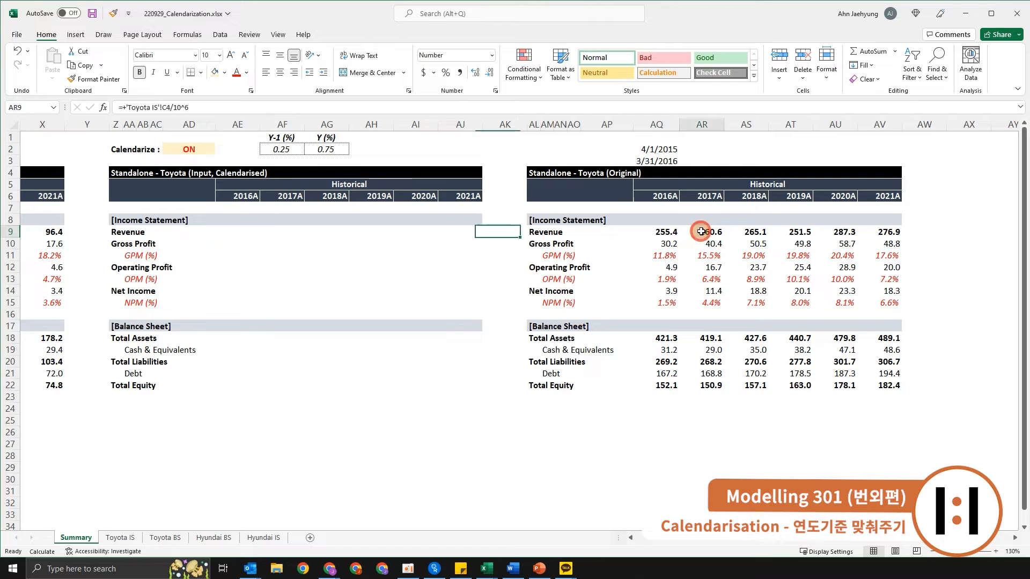
pyautogui.click(252, 239)
pyautogui.doubleClick(250, 237)
pyautogui.click(250, 237)
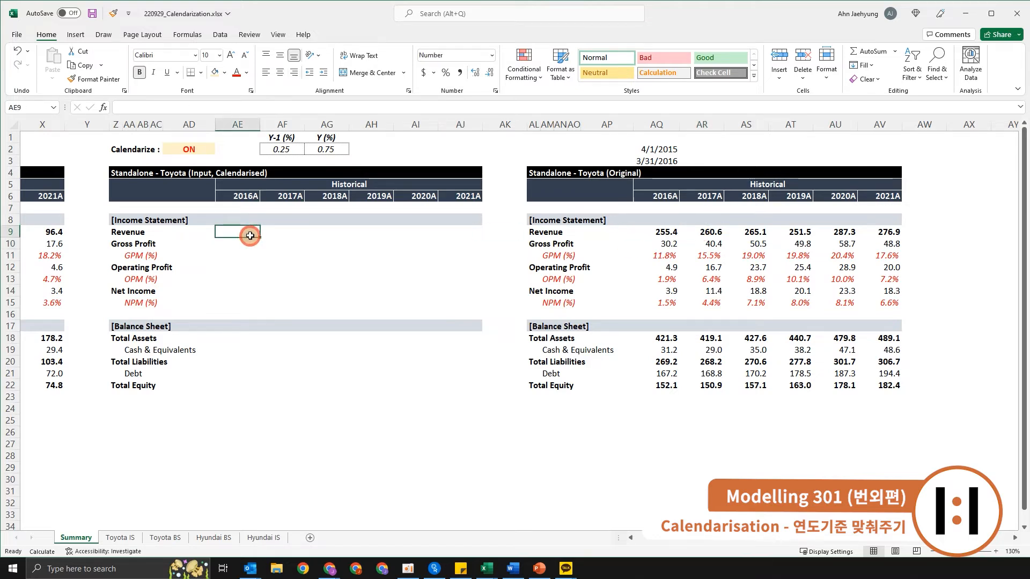
pyautogui.write('=')
pyautogui.press('Up')
pyautogui.press('Up')
pyautogui.press('Up')
pyautogui.press('Up')
pyautogui.press('Up')
pyautogui.press('Up')
pyautogui.press('Up')
pyautogui.press('Right')
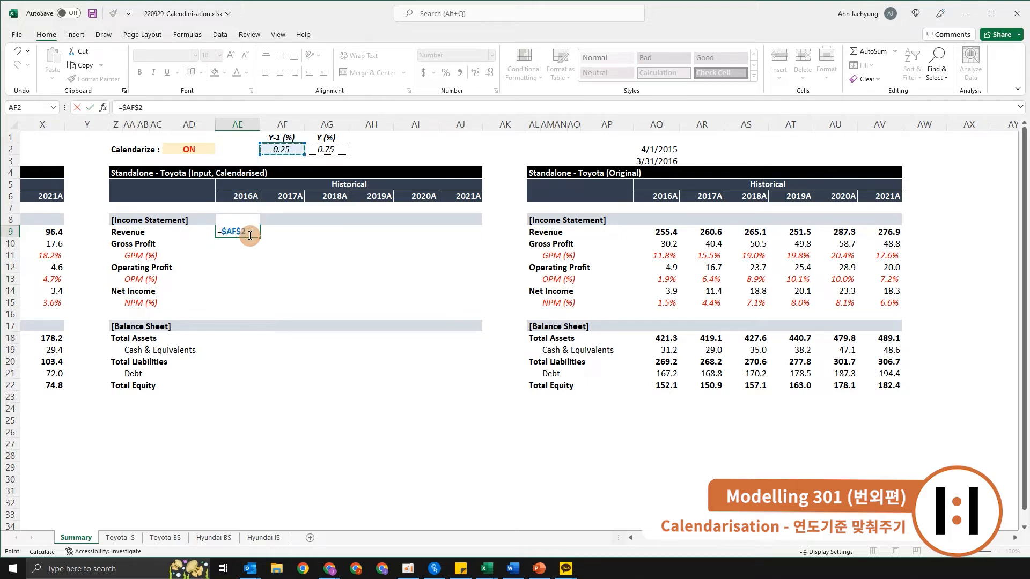
pyautogui.press('Right')
pyautogui.press('Right')
pyautogui.press('Right')
pyautogui.press('Right')
pyautogui.press('Right')
pyautogui.press('Right')
pyautogui.press('Right')
pyautogui.press('Right')
pyautogui.press('Right')
pyautogui.press('Right')
pyautogui.press('Right')
pyautogui.press('Right')
pyautogui.press('Right')
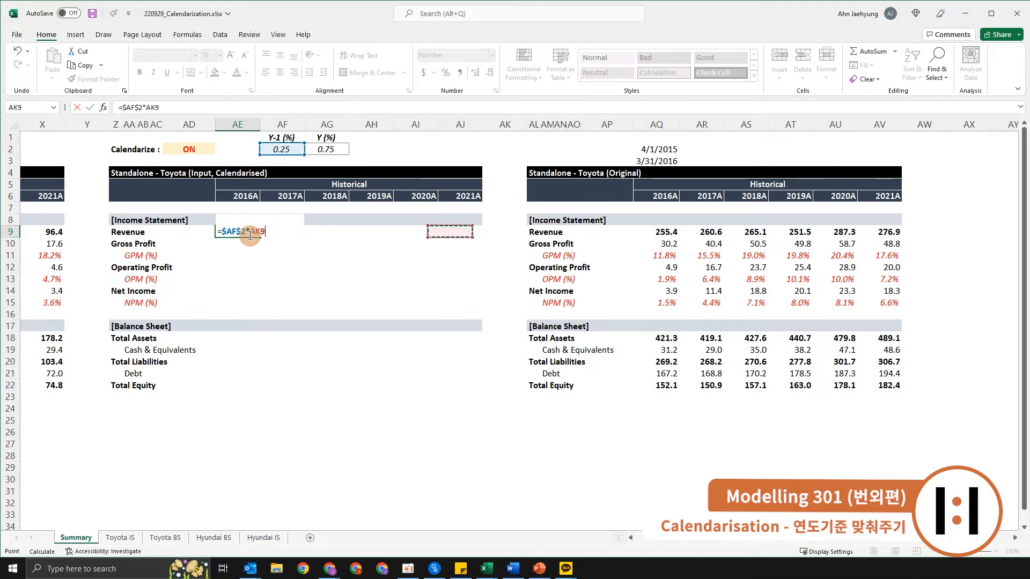
pyautogui.press('Left')
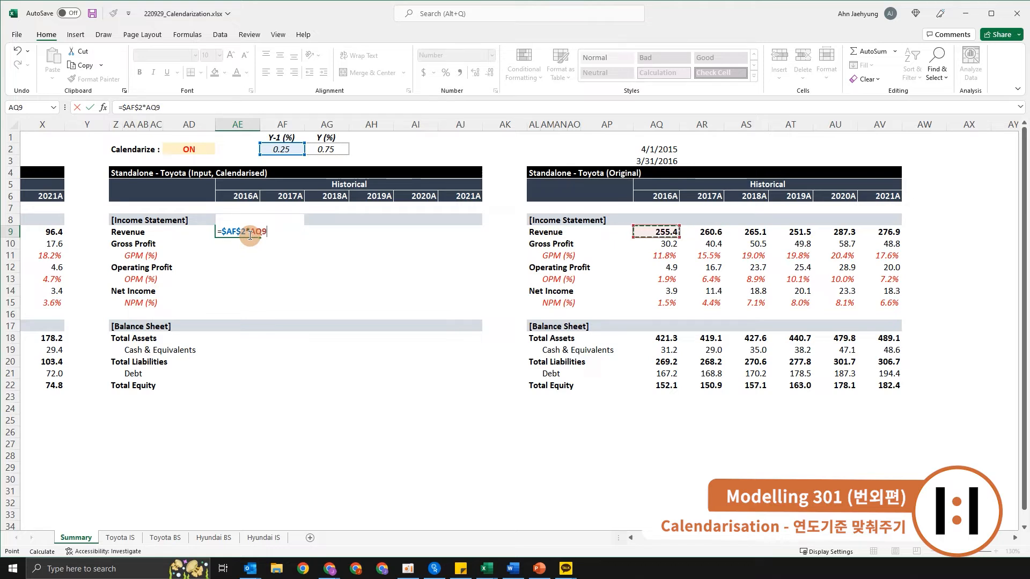
# Complete the AE9 revenue formula by adding the absolute Y weight times the following year's original revenue, $AG$2*AR9
pyautogui.write('+')
pyautogui.press('Up')
pyautogui.press('Up')
pyautogui.press('Up')
pyautogui.press('Up')
pyautogui.press('Up')
pyautogui.press('Up')
pyautogui.press('Up')
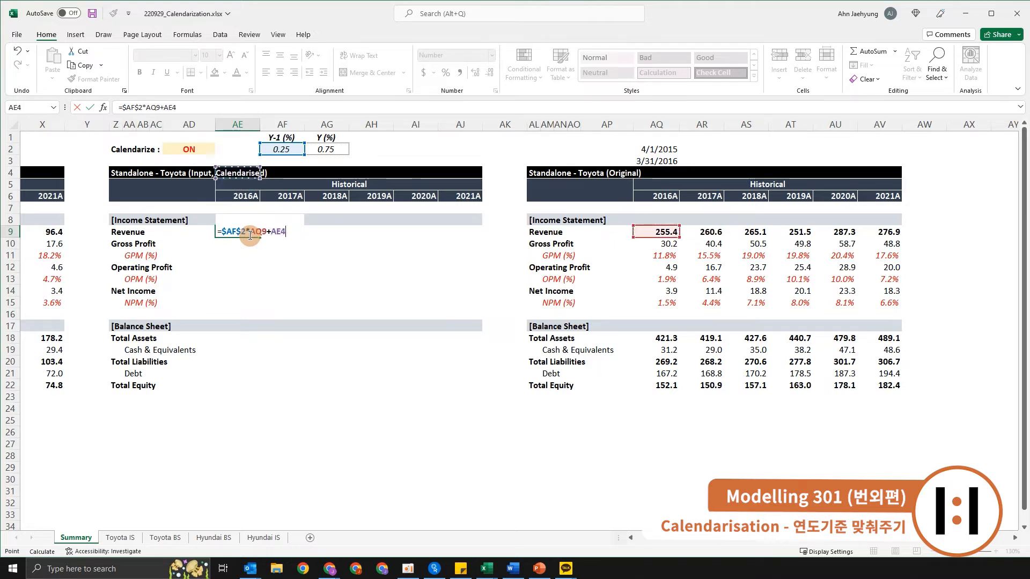
pyautogui.press('Right')
pyautogui.press('Right')
pyautogui.press('Right')
pyautogui.press('Left')
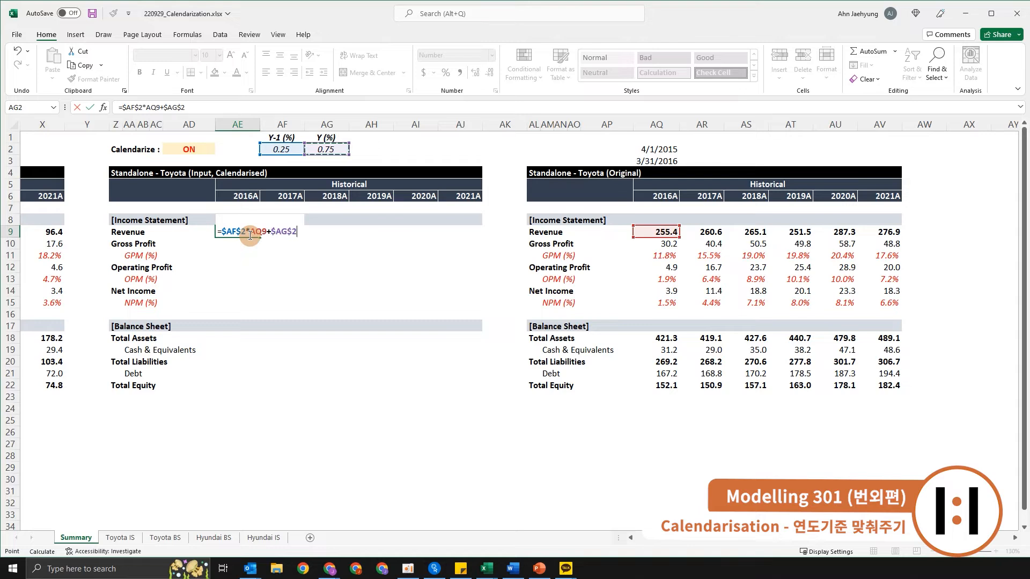
pyautogui.write('*')
pyautogui.press('Right')
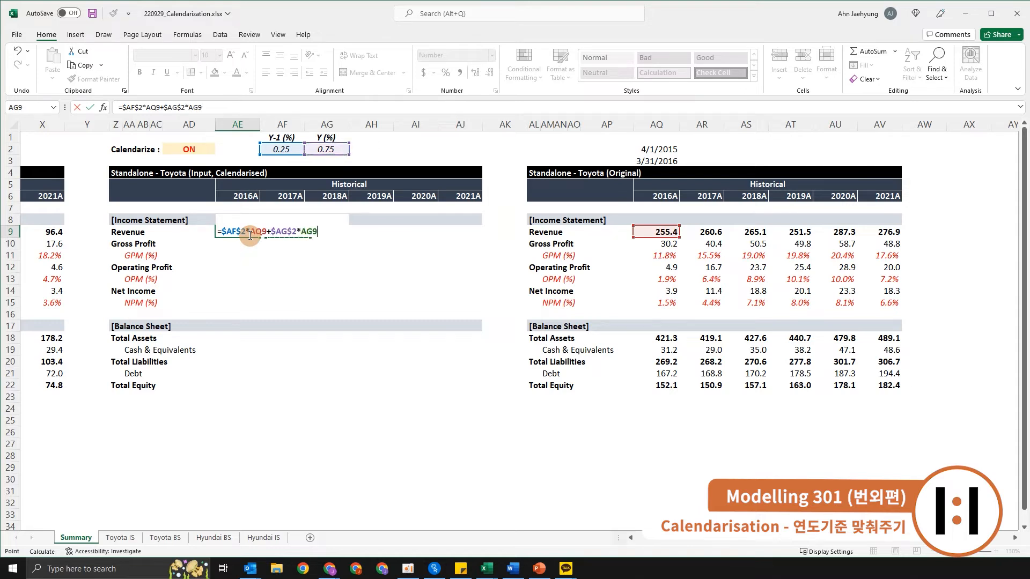
pyautogui.press('Right')
pyautogui.press('Right')
pyautogui.press('Right')
pyautogui.press('Right')
pyautogui.press('Right')
pyautogui.press('Right')
pyautogui.press('Right')
pyautogui.press('Right')
pyautogui.press('Right')
pyautogui.press('Right')
pyautogui.press('Right')
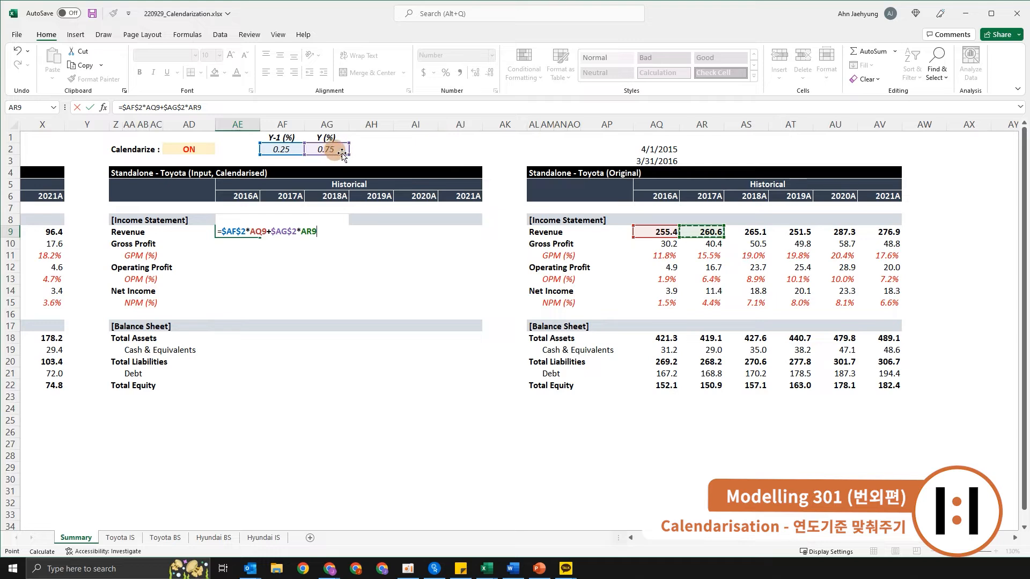
pyautogui.hotkey('ctrl', 'Return')
# Fill the calendarised revenue formula from AE9 across to the 2021A column in AJ9
pyautogui.hotkey('shift', 'Right')
pyautogui.hotkey('shift', 'Right')
pyautogui.hotkey('shift', 'Right')
pyautogui.hotkey('shift', 'Right')
pyautogui.hotkey('shift', 'Right')
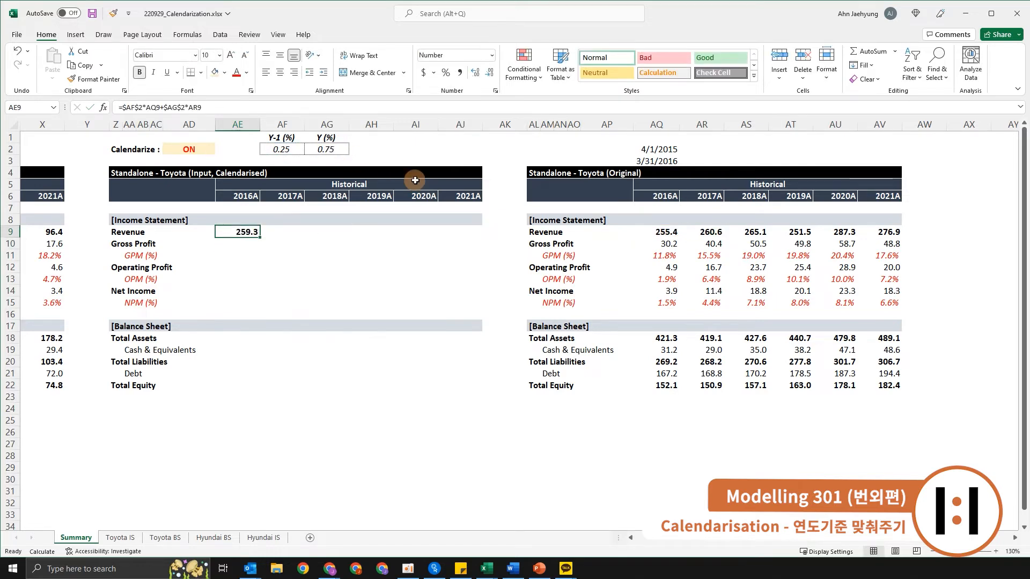
pyautogui.hotkey('ctrl', 'r')
# Check the cell references in the filled revenue formulas for 2017A, 2018A and 2019A
pyautogui.press('Right')
pyautogui.press('F2')
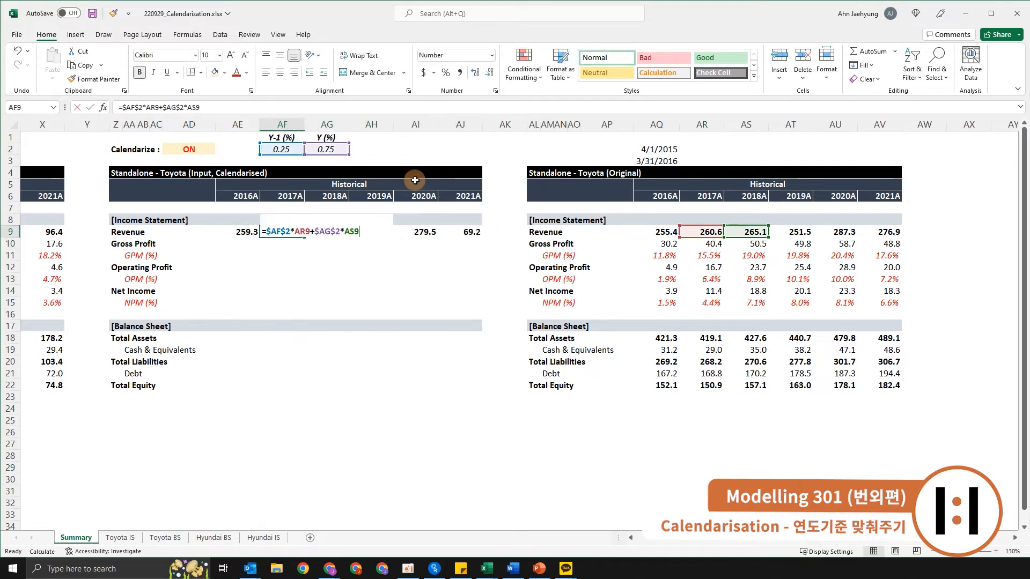
pyautogui.press('Escape')
pyautogui.press('Right')
pyautogui.press('F2')
pyautogui.press('Escape')
pyautogui.press('Right')
pyautogui.press('F2')
pyautogui.press('Escape')
pyautogui.press('Left')
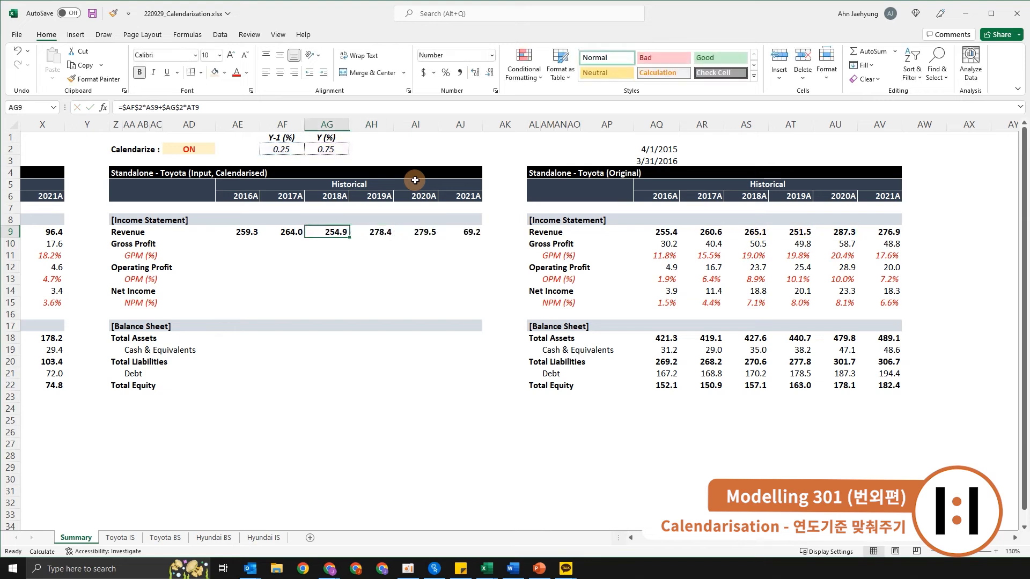
# Copy the revenue formulas in AE9:AJ9 to the Gross Profit, Operating Profit and Net Income rows of the calendarised Toyota block
pyautogui.press('Left')
pyautogui.press('Left')
pyautogui.press('Down')
pyautogui.press('Down')
pyautogui.press('Up')
pyautogui.press('Up')
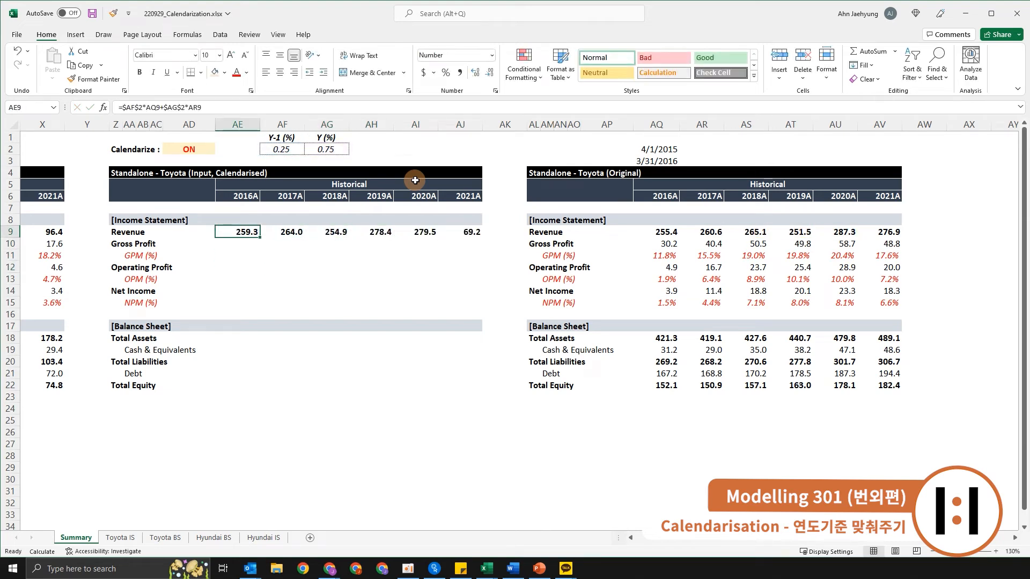
pyautogui.hotkey('shift', 'Right')
pyautogui.hotkey('shift', 'Right')
pyautogui.hotkey('shift', 'Right')
pyautogui.hotkey('shift', 'Right')
pyautogui.hotkey('shift', 'Right')
pyautogui.hotkey('ctrl', 'c')
pyautogui.press('Down')
pyautogui.hotkey('ctrl', 'v')
pyautogui.press('Down')
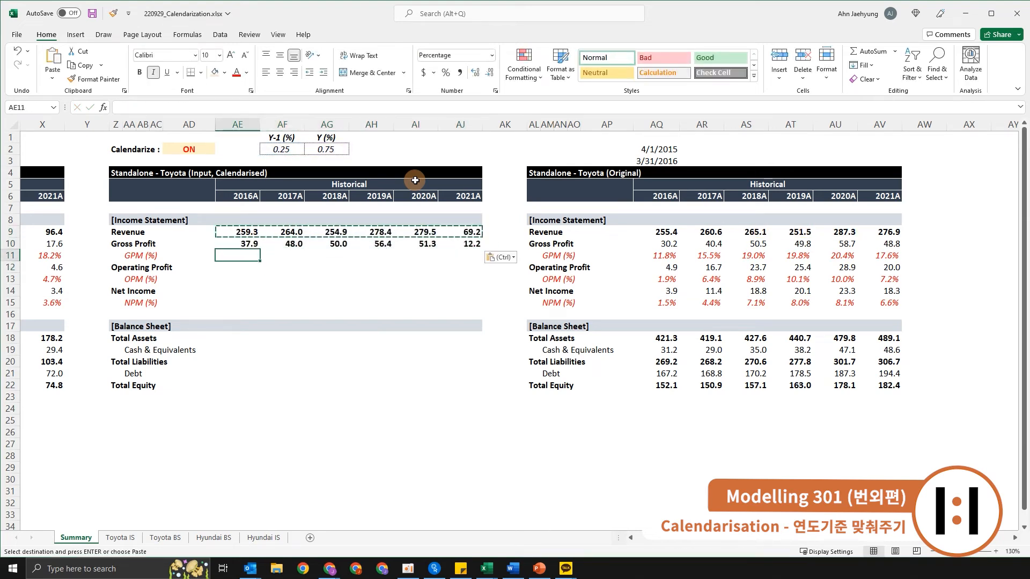
pyautogui.press('Down')
pyautogui.hotkey('ctrl', 'v')
pyautogui.press('Down')
pyautogui.press('Down')
pyautogui.hotkey('ctrl', 'v')
# Paste the copied weighting formulas into the balance sheet rows 18 to 22, from Total Assets through Total Equity
pyautogui.press('Down')
pyautogui.press('Down')
pyautogui.press('Down')
pyautogui.press('Down')
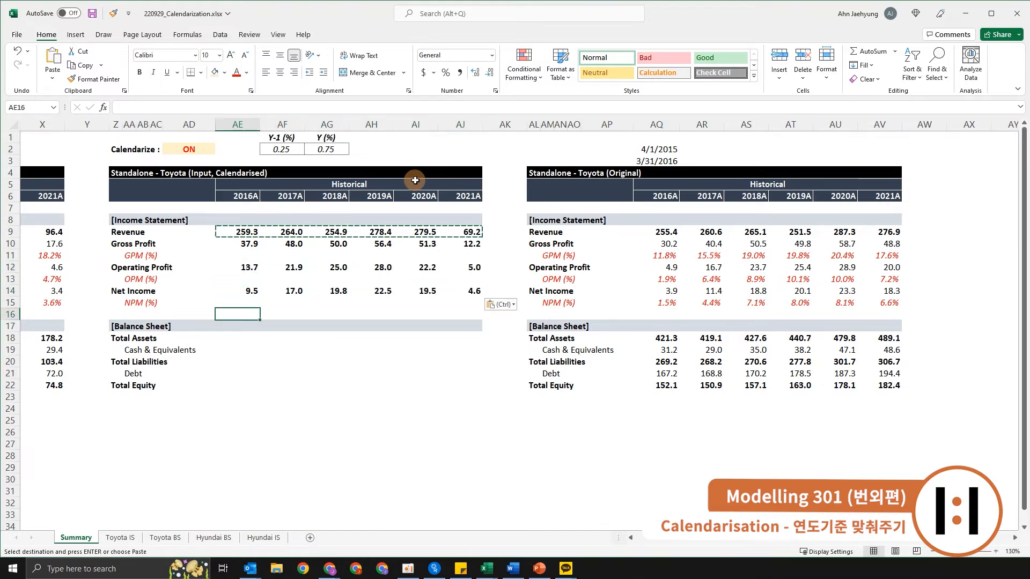
pyautogui.hotkey('ctrl', 'v')
pyautogui.press('Down')
pyautogui.hotkey('ctrl', 'v')
pyautogui.press('Down')
pyautogui.hotkey('ctrl', 'v')
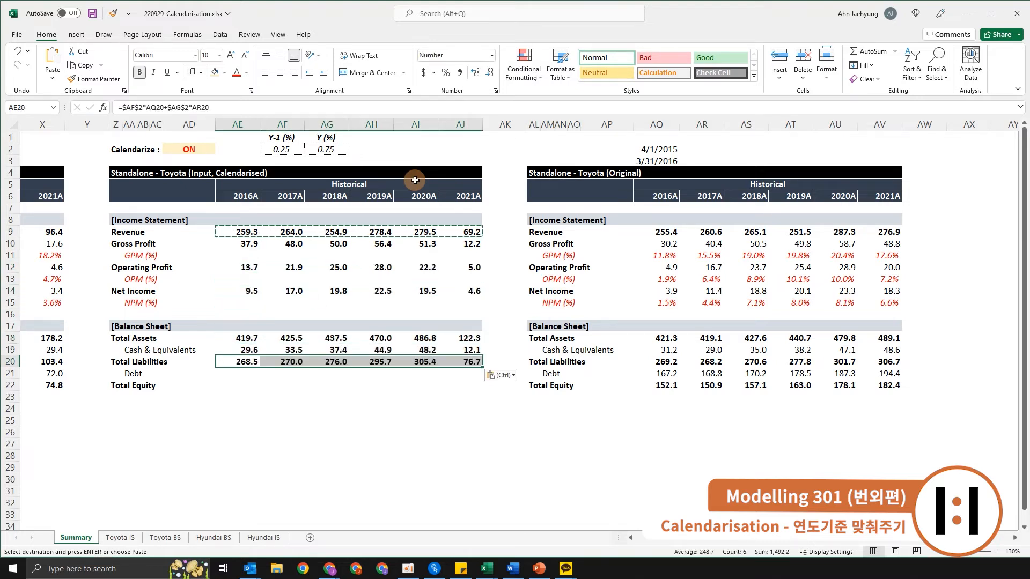
pyautogui.press('Down')
pyautogui.hotkey('ctrl', 'v')
pyautogui.press('Down')
pyautogui.hotkey('ctrl', 'v')
# Remove the bold formatting from the Debt and Cash & Equivalents values in the calendarised balance sheet
pyautogui.press('Up')
pyautogui.hotkey('ctrl', 'shift', 'Right')
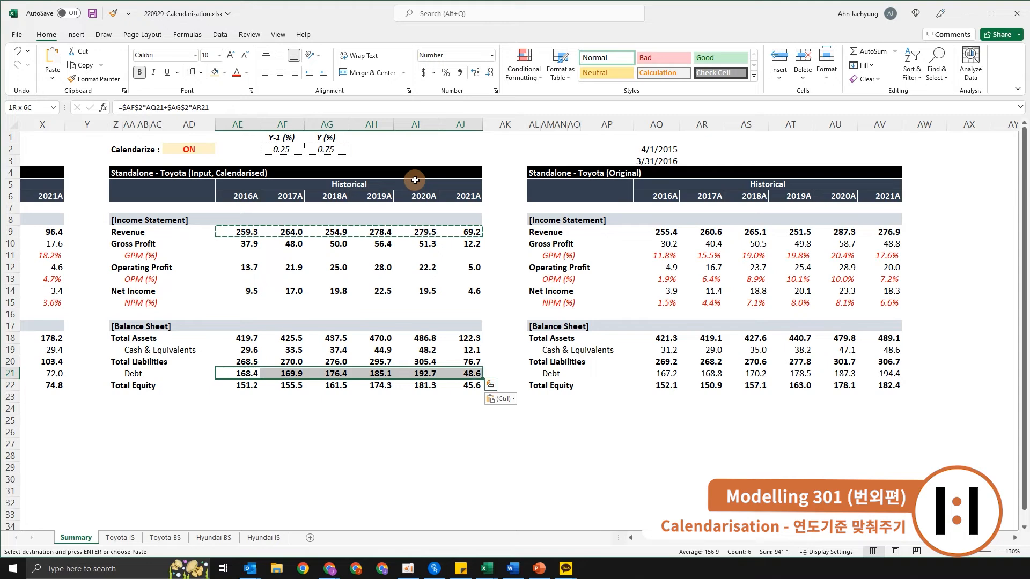
pyautogui.hotkey('ctrl', 'b')
pyautogui.press('Up')
pyautogui.press('Up')
pyautogui.hotkey('ctrl', 'shift', 'Right')
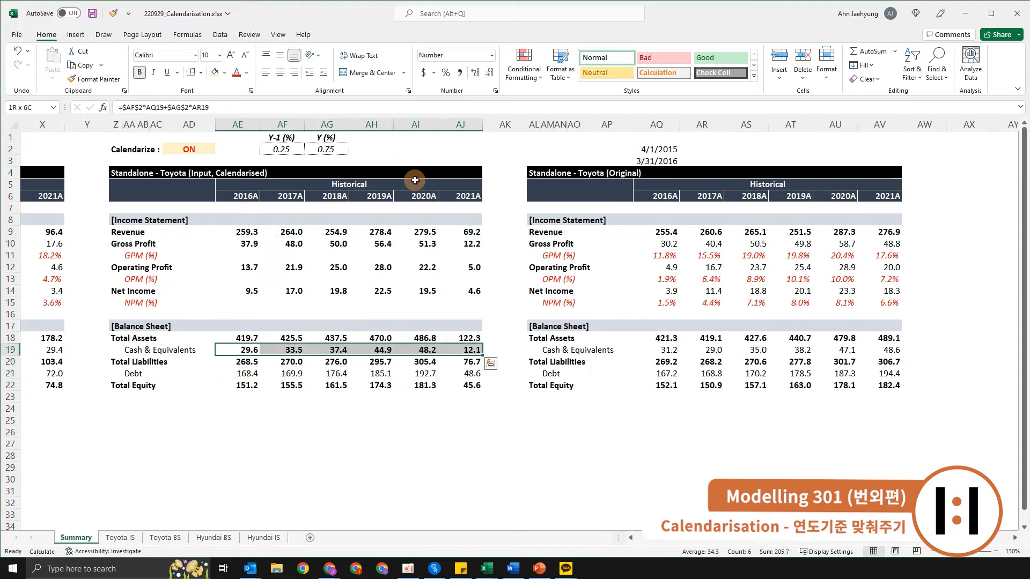
pyautogui.hotkey('ctrl', 'n')
pyautogui.hotkey('ctrl', 'w')
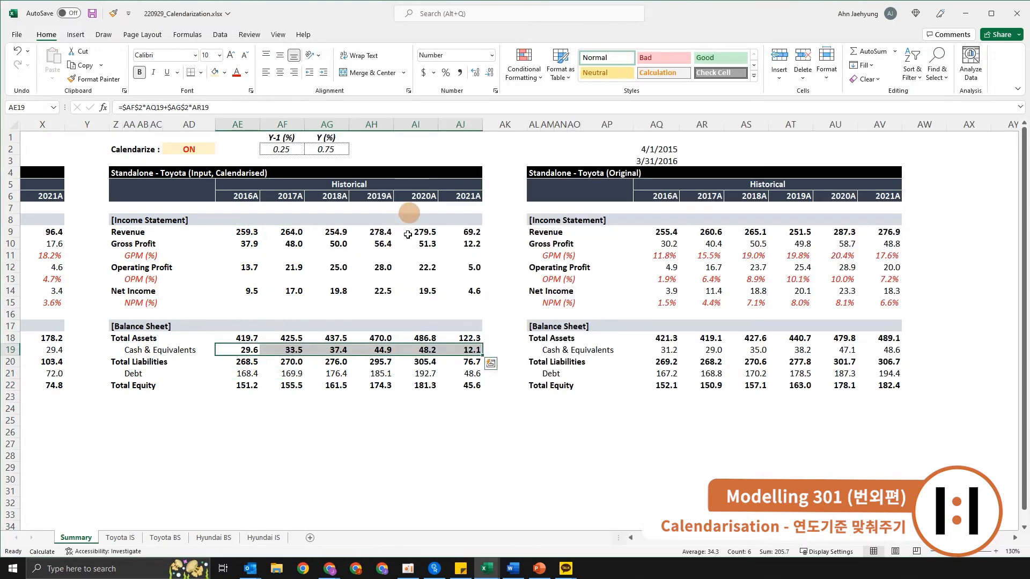
# Inspect the 2017A Total Assets formula in AF18 and the original Toyota cells it references
pyautogui.press('Up')
pyautogui.press('Right')
pyautogui.press('F2')
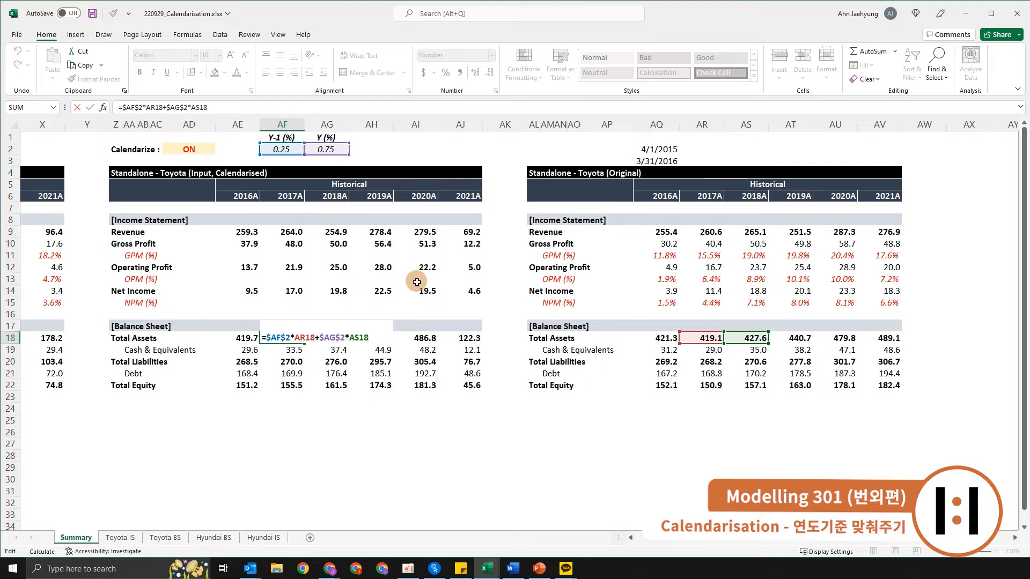
pyautogui.hotkey('ctrl', 'Return')
pyautogui.press('F2')
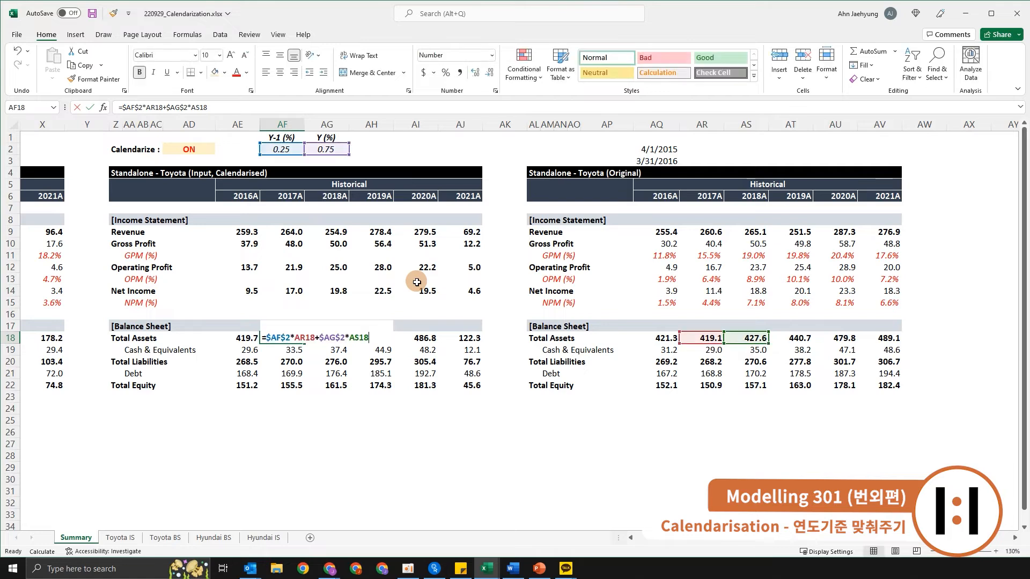
pyautogui.press('Escape')
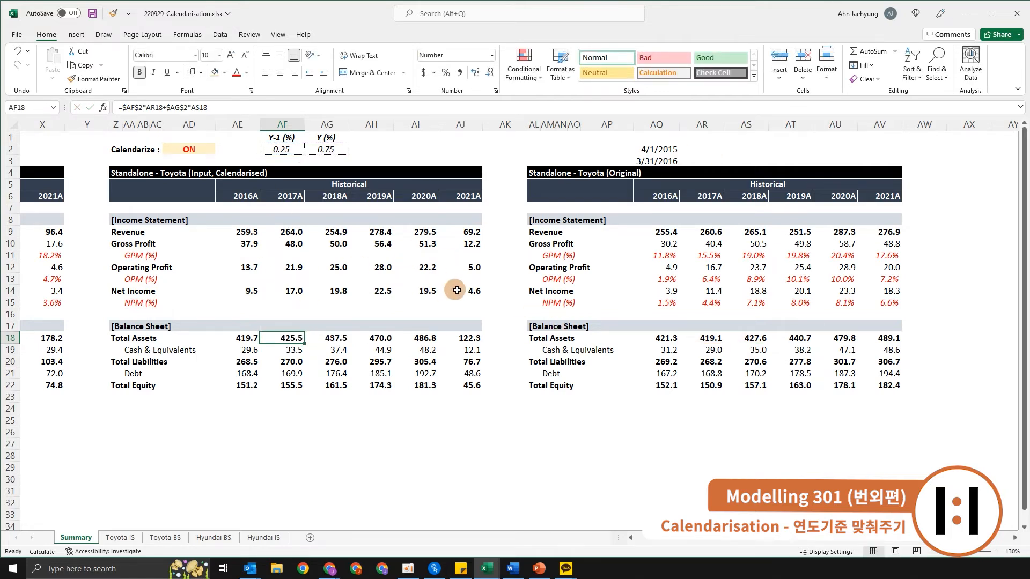
# Copy the GPM formulas in AQ11:AV11 of the original Toyota block to the calendarised block's GPM, OPM and NPM rows
pyautogui.moveTo(660, 149); pyautogui.dragTo(659, 161)
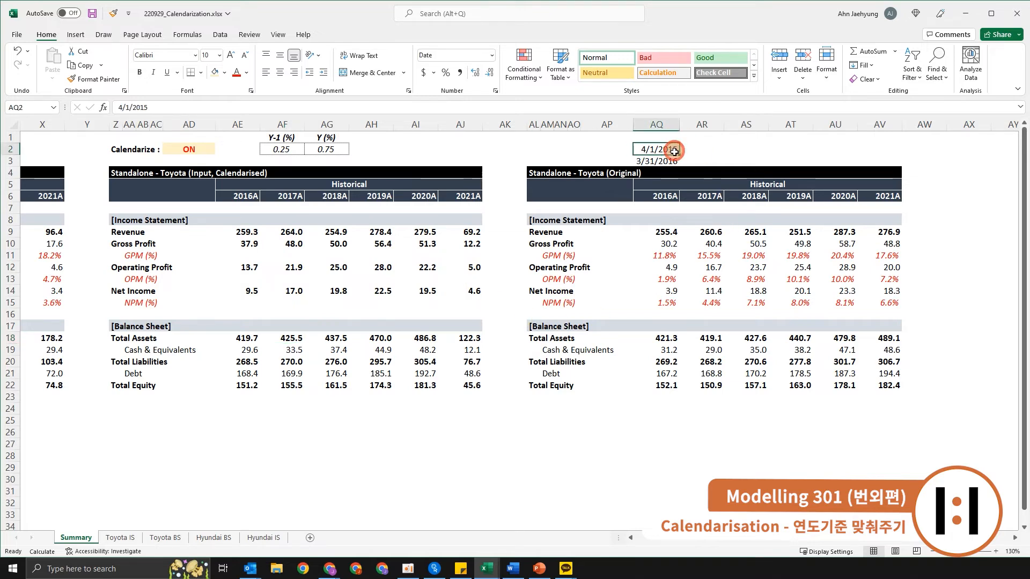
pyautogui.press('Down')
pyautogui.press('Down')
pyautogui.press('Down')
pyautogui.press('Down')
pyautogui.press('Down')
pyautogui.press('Down')
pyautogui.press('Down')
pyautogui.press('Down')
pyautogui.press('Down')
pyautogui.hotkey('shift', 'Right')
pyautogui.hotkey('shift', 'Right')
pyautogui.hotkey('shift', 'Right')
pyautogui.hotkey('shift', 'Right')
pyautogui.hotkey('shift', 'Right')
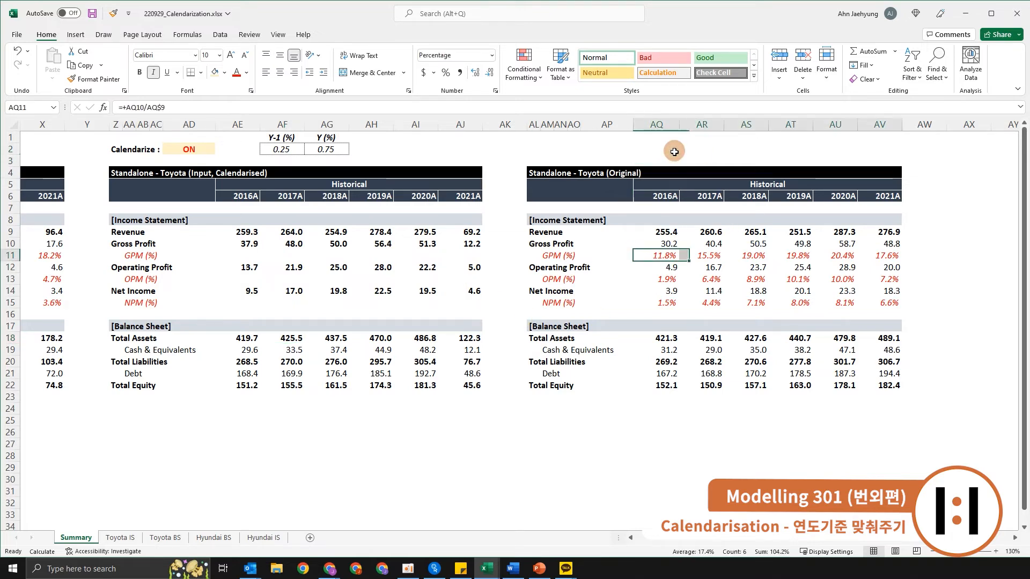
pyautogui.hotkey('ctrl', 'c')
pyautogui.press('Left')
pyautogui.press('Left')
pyautogui.press('Left')
pyautogui.press('Left')
pyautogui.press('Left')
pyautogui.press('Left')
pyautogui.press('Left')
pyautogui.press('Left')
pyautogui.press('Left')
pyautogui.press('Left')
pyautogui.press('Left')
pyautogui.press('Left')
pyautogui.press('Left')
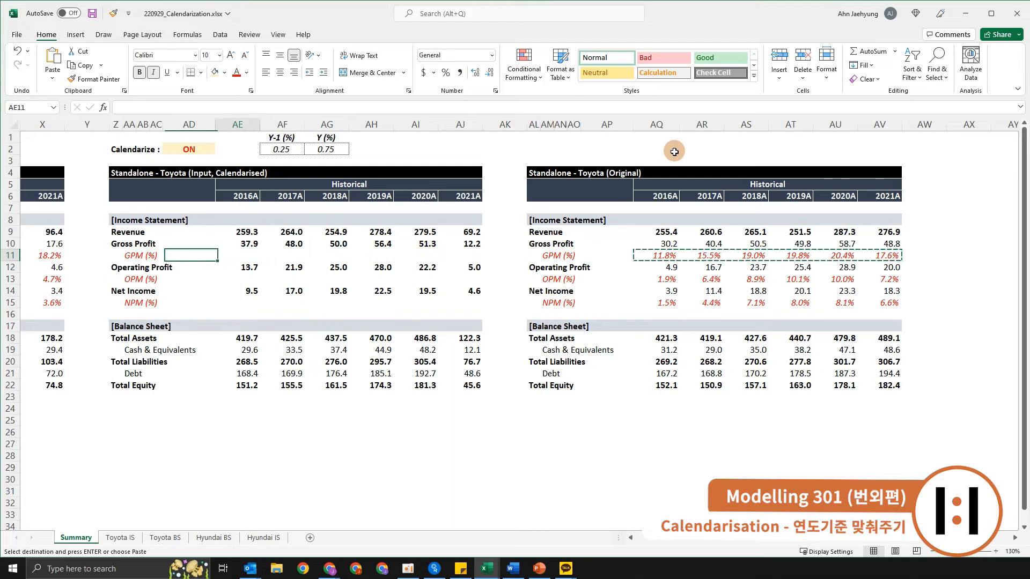
pyautogui.press('Right')
pyautogui.hotkey('ctrl', 'v')
pyautogui.press('Down')
pyautogui.press('Down')
pyautogui.hotkey('ctrl', 'v')
pyautogui.press('Down')
pyautogui.press('Down')
pyautogui.hotkey('ctrl', 'v')
# Ignore the inconsistent formula errors flagged in the calendarised Toyota margin cells, covering AE11:AJ13
pyautogui.press('Up')
pyautogui.press('Up')
pyautogui.press('Up')
pyautogui.press('Up')
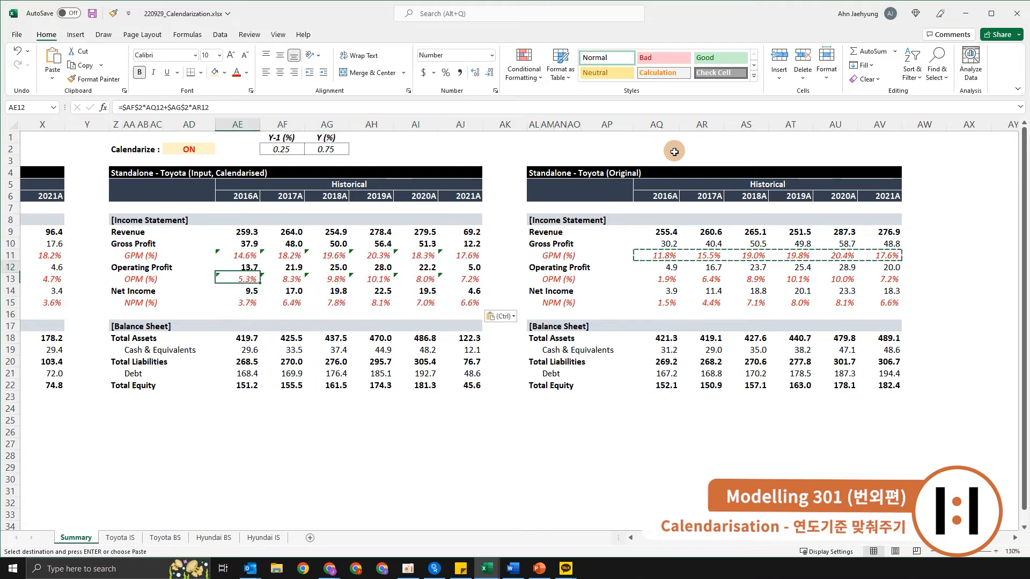
pyautogui.hotkey('ctrl', 'shift', 'Down')
pyautogui.hotkey('ctrl', 'shift', 'Right')
pyautogui.hotkey('shift', 'Up')
pyautogui.hotkey('shift', 'Up')
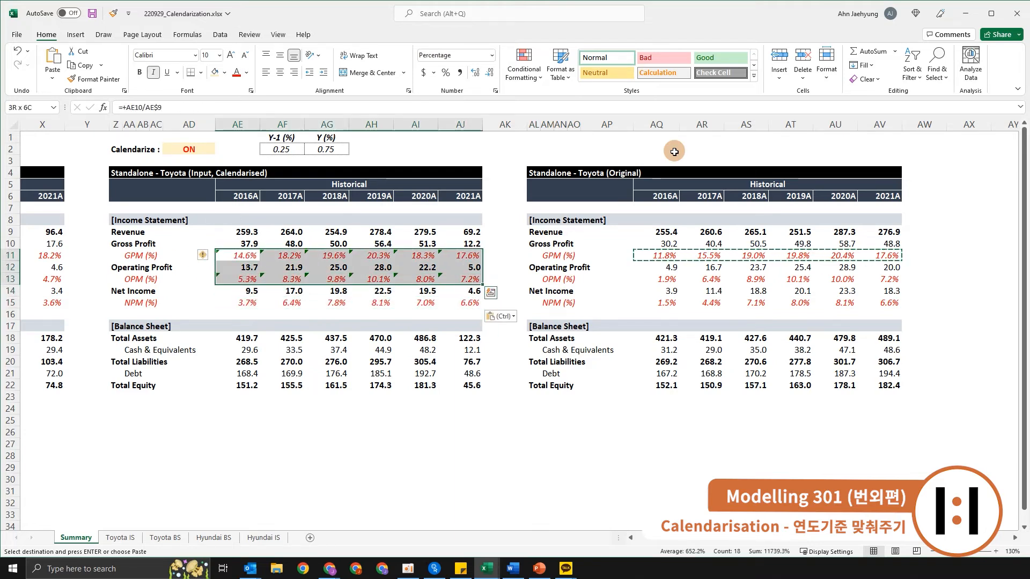
pyautogui.hotkey('alt', 'shift', 'F10')
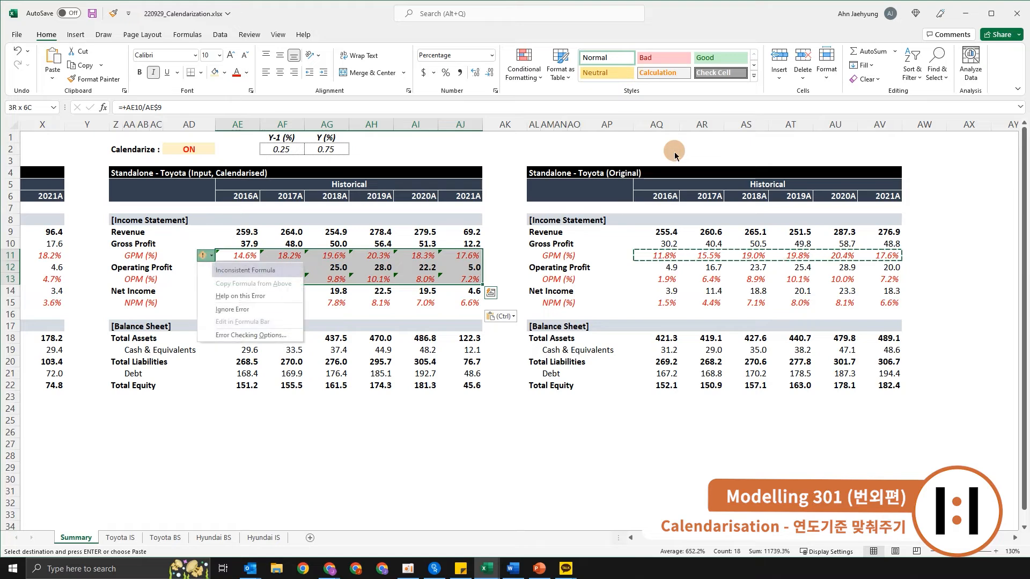
pyautogui.press('i')
pyautogui.press('Right')
pyautogui.press('Right')
pyautogui.press('Right')
pyautogui.press('Right')
pyautogui.press('Escape')
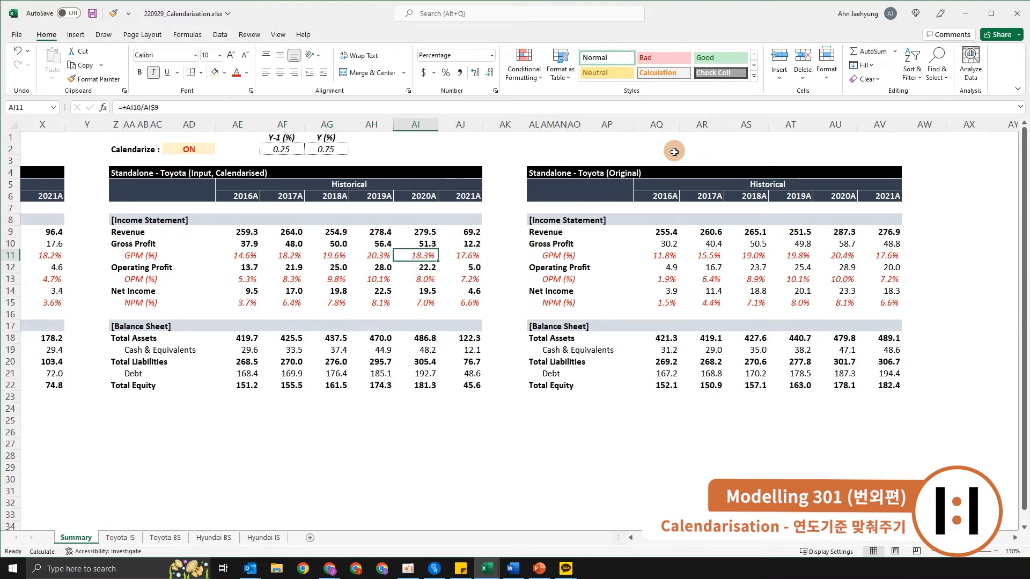
# Compare the calendarised OPM row in AE13:AJ13 with the original Toyota OPM row in AQ13:AV13
pyautogui.press('Down')
pyautogui.press('Down')
pyautogui.press('Left')
pyautogui.press('Left')
pyautogui.press('Left')
pyautogui.press('Left')
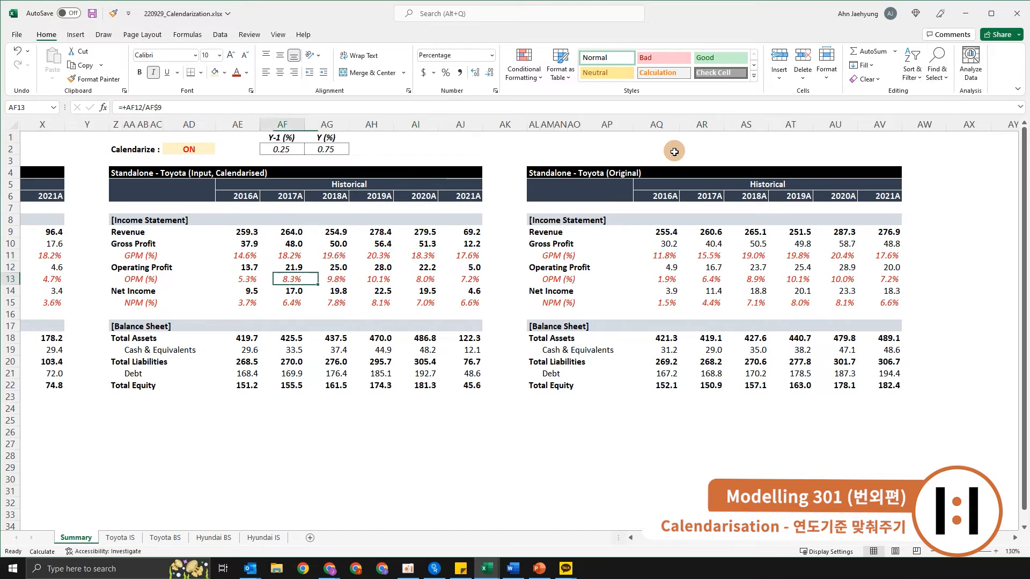
pyautogui.hotkey('ctrl', 'shift', 'Right')
pyautogui.hotkey('ctrl', 'r')
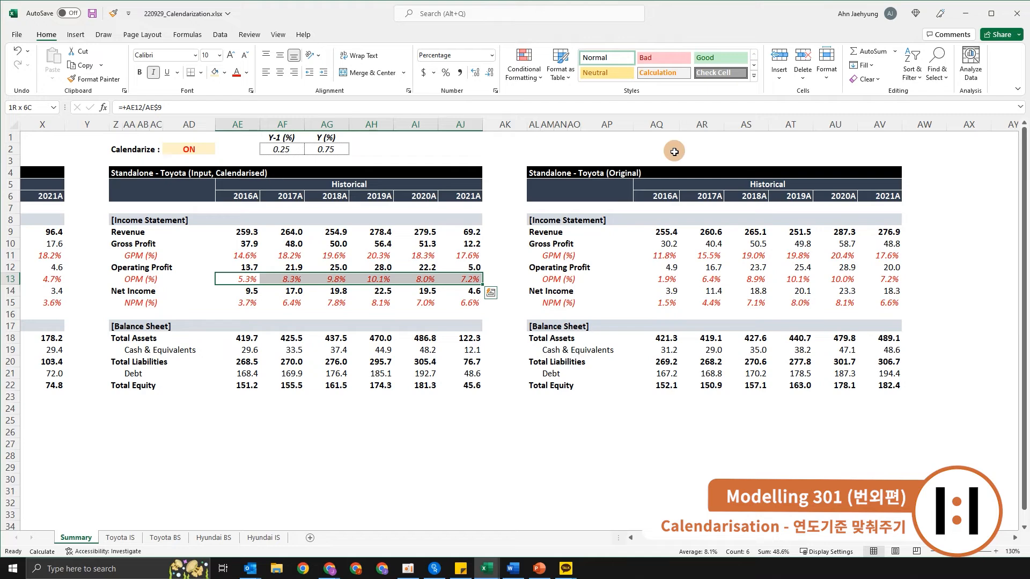
pyautogui.press('Right')
pyautogui.press('Right')
pyautogui.press('Right')
pyautogui.press('Right')
pyautogui.press('Right')
pyautogui.press('Right')
pyautogui.press('Right')
pyautogui.press('Right')
pyautogui.press('Right')
pyautogui.press('Right')
pyautogui.press('Right')
pyautogui.press('Right')
pyautogui.hotkey('ctrl', 'shift', 'Right')
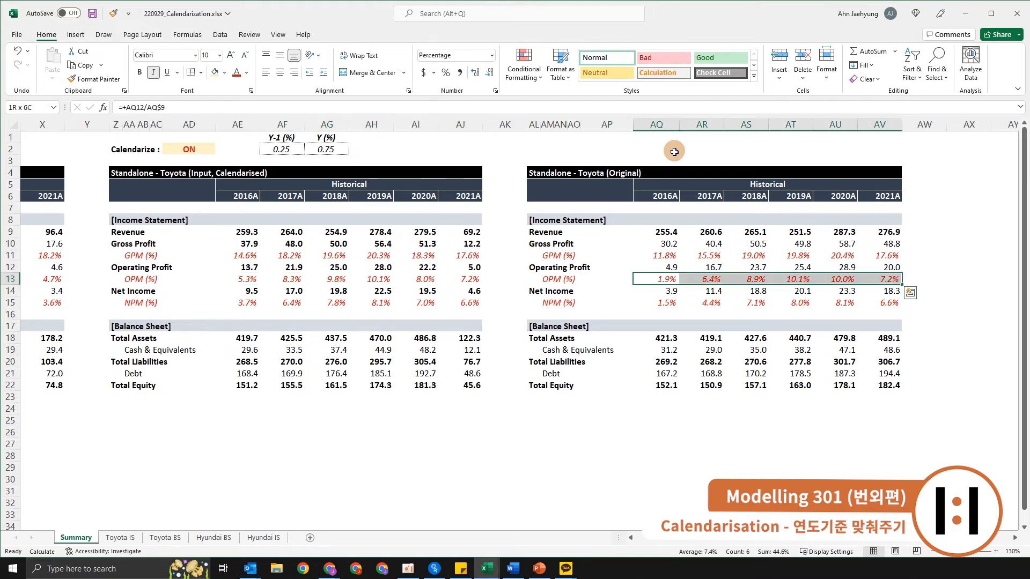
# Inspect the calendarised 2021A OPM and Operating Profit formulas in AJ13 and AJ12, including the original Toyota cells they reference
pyautogui.press('Left')
pyautogui.press('Left')
pyautogui.press('Left')
pyautogui.press('Left')
pyautogui.press('Left')
pyautogui.press('Left')
pyautogui.press('Left')
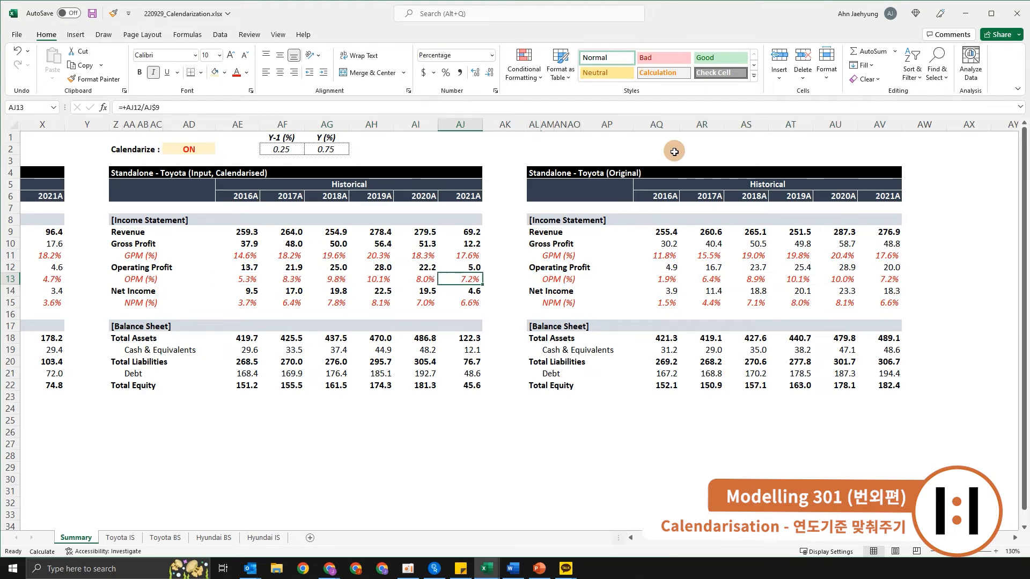
pyautogui.press('F2')
pyautogui.press('Escape')
pyautogui.press('Left')
pyautogui.press('F2')
pyautogui.press('Escape')
pyautogui.press('Right')
pyautogui.press('Up')
pyautogui.press('F2')
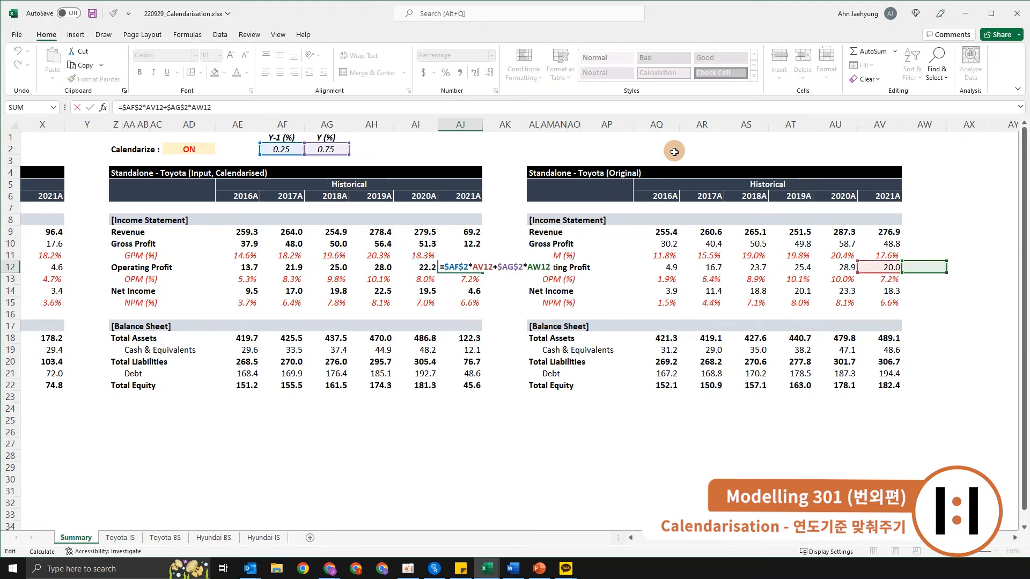
pyautogui.press('Escape')
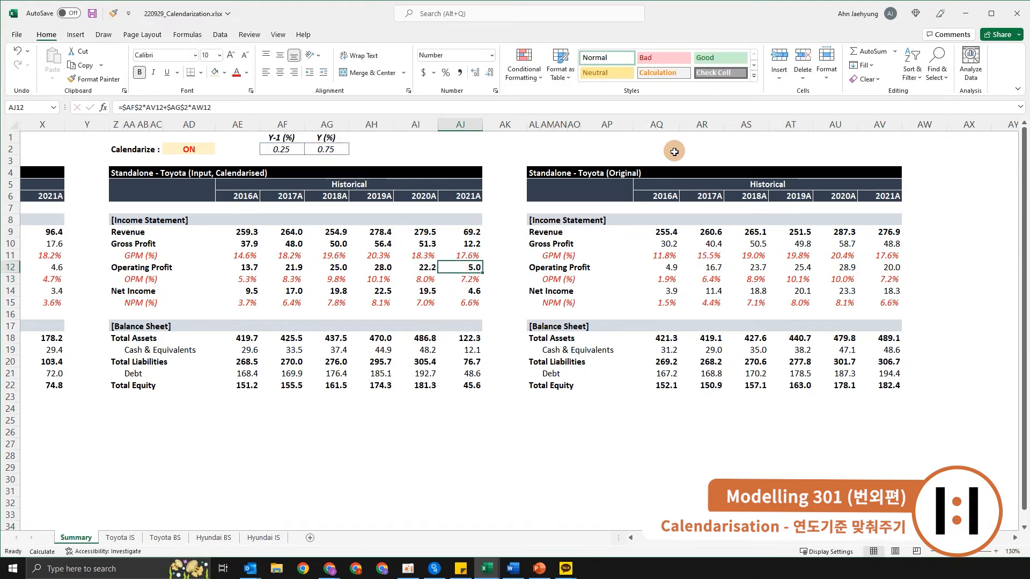
pyautogui.press('F2')
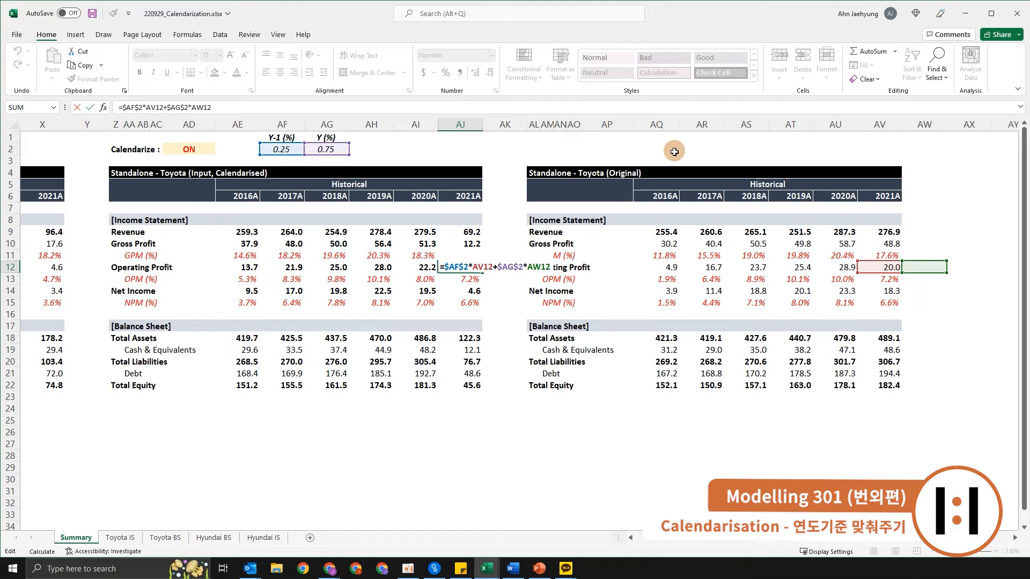
pyautogui.press('Escape')
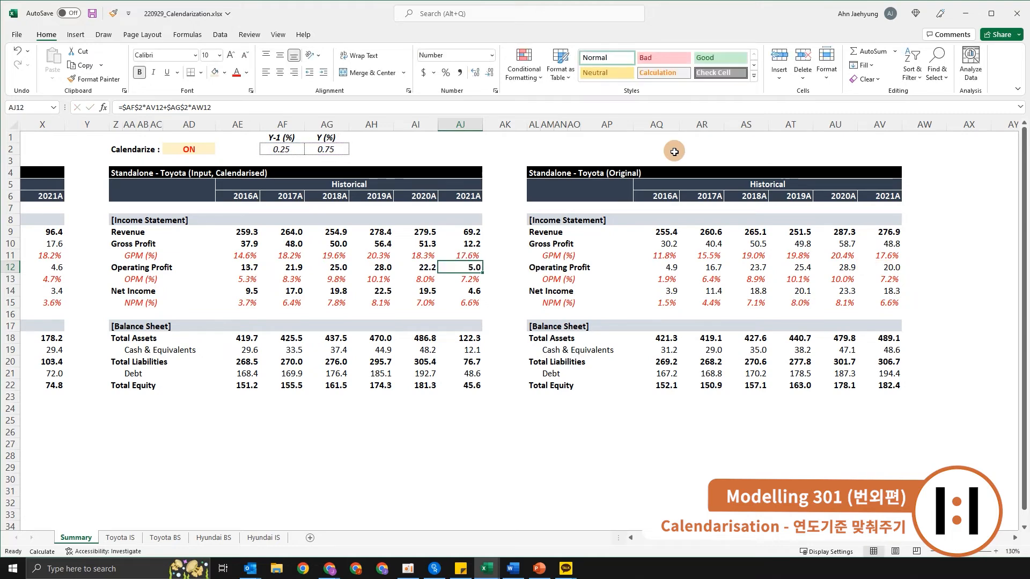
# Examine the calendarised 2021A income statement formulas from Revenue down, and the 2020A Operating Profit formula in AI12
pyautogui.press('Up')
pyautogui.press('Up')
pyautogui.press('Up')
pyautogui.press('Down')
pyautogui.press('Down')
pyautogui.press('Down')
pyautogui.press('Down')
pyautogui.press('Down')
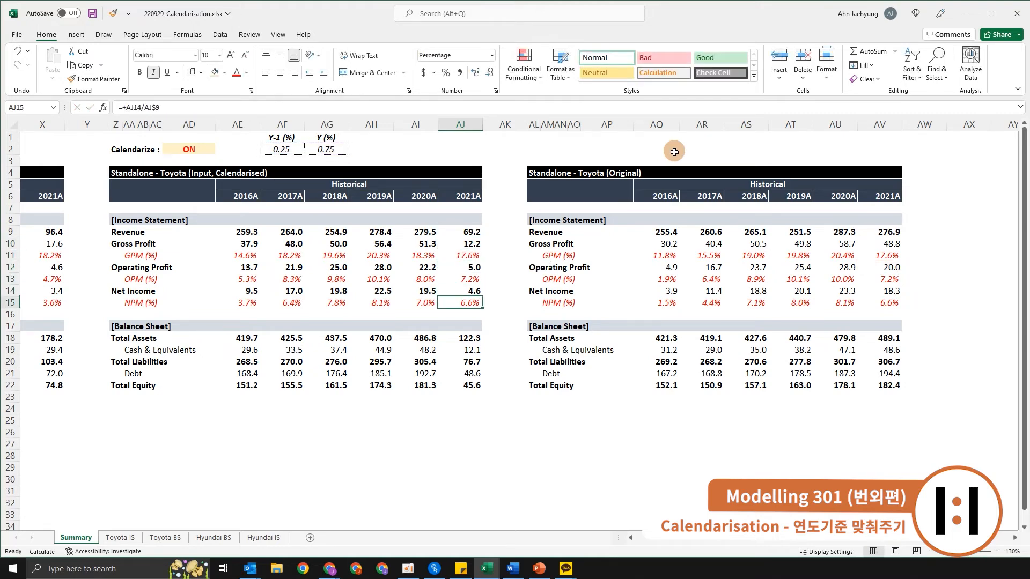
pyautogui.press('Up')
pyautogui.press('Up')
pyautogui.press('Up')
pyautogui.press('Up')
pyautogui.press('Up')
pyautogui.press('F2')
pyautogui.press('Escape')
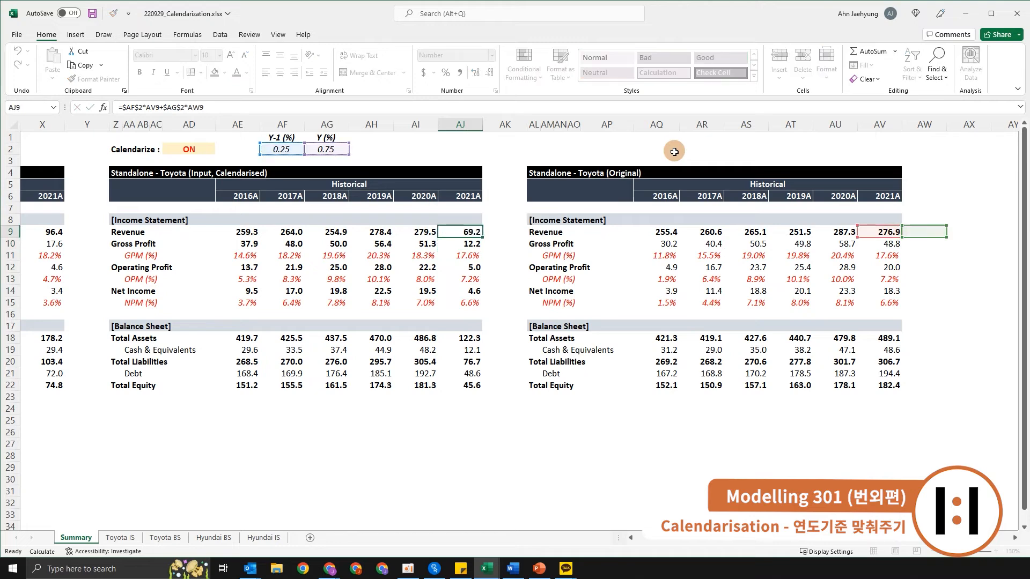
pyautogui.press('Down')
pyautogui.press('F2')
pyautogui.press('Escape')
pyautogui.press('Down')
pyautogui.press('F2')
pyautogui.press('Escape')
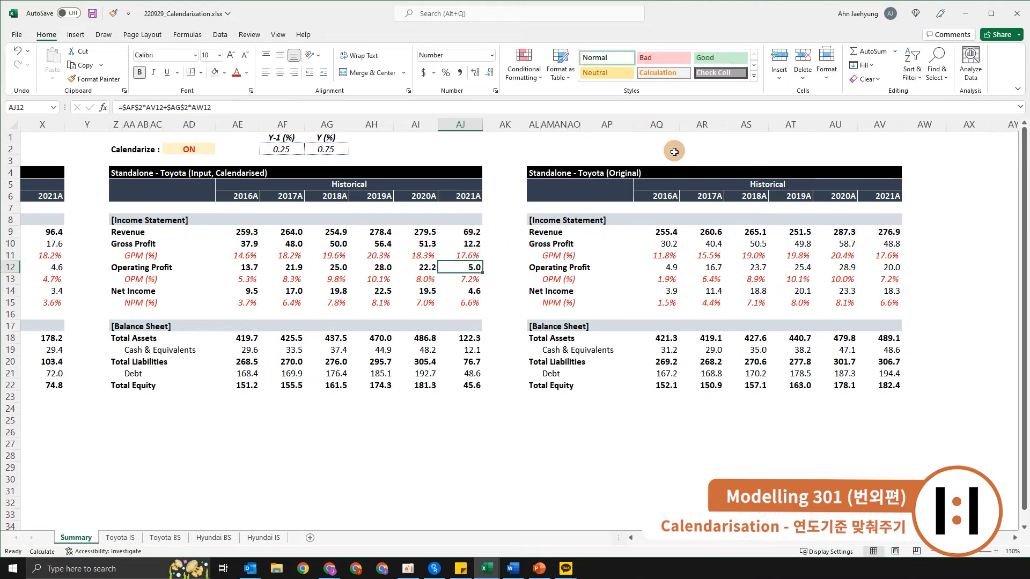
pyautogui.press('Down')
pyautogui.press('Left')
pyautogui.press('F2')
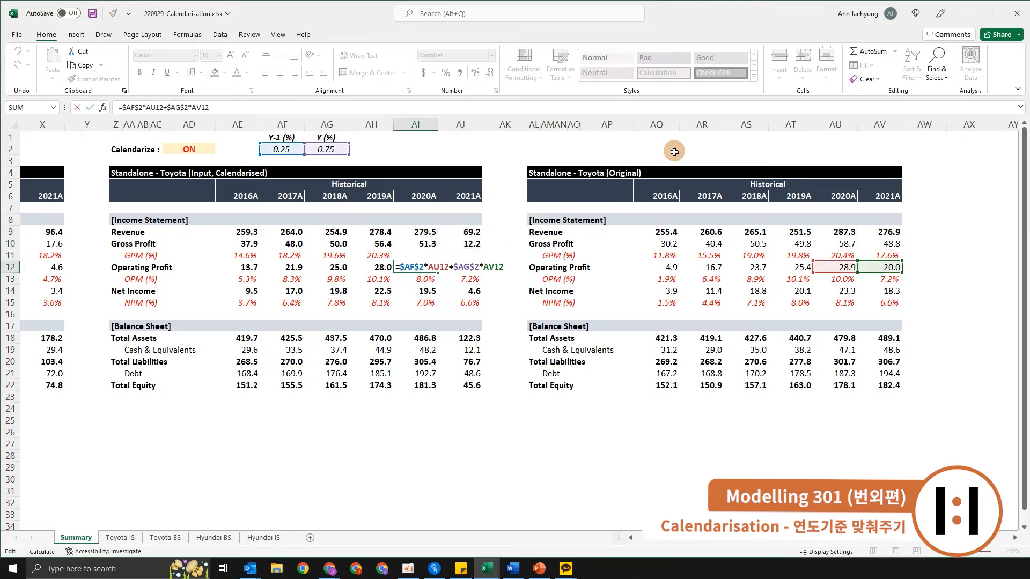
# Enter the combined 2016A Revenue in G9 as the sum of Hyundai's S9 and calendarised Toyota's AE9
pyautogui.press('Escape')
pyautogui.press('Left')
pyautogui.press('Left')
pyautogui.press('Left')
pyautogui.press('Left')
pyautogui.press('Left')
pyautogui.press('Left')
pyautogui.press('Left')
pyautogui.press('Left')
pyautogui.press('Left')
pyautogui.press('Left')
pyautogui.press('Left')
pyautogui.press('Left')
pyautogui.press('Left')
pyautogui.press('Left')
pyautogui.press('Left')
pyautogui.press('Left')
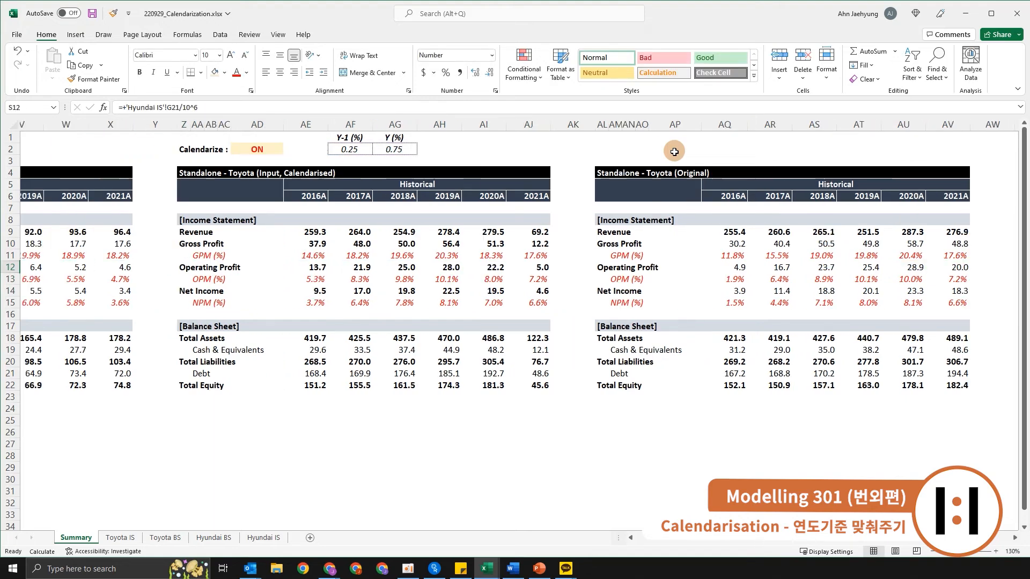
pyautogui.press('Left')
pyautogui.press('Left')
pyautogui.press('Left')
pyautogui.press('Left')
pyautogui.press('Left')
pyautogui.press('Left')
pyautogui.press('Left')
pyautogui.press('Left')
pyautogui.press('Left')
pyautogui.press('Left')
pyautogui.press('Left')
pyautogui.press('Left')
pyautogui.press('Left')
pyautogui.press('Left')
pyautogui.press('Left')
pyautogui.press('Left')
pyautogui.press('Left')
pyautogui.press('Right')
pyautogui.press('Right')
pyautogui.press('Right')
pyautogui.press('Right')
pyautogui.press('Up')
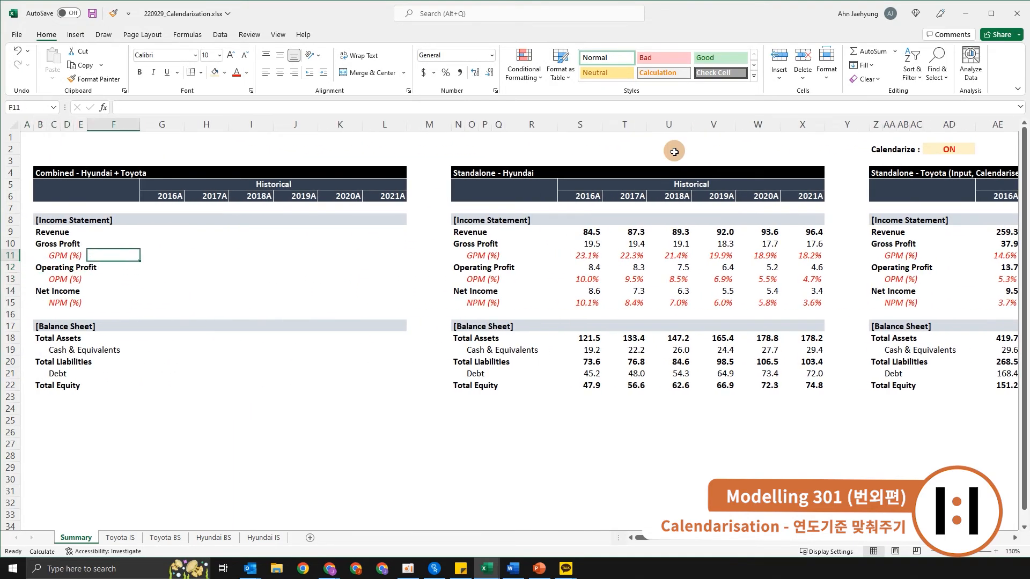
pyautogui.press('Up')
pyautogui.press('Up')
pyautogui.press('Right')
pyautogui.write('+')
pyautogui.press('Right')
pyautogui.press('Right')
pyautogui.press('Right')
pyautogui.press('Right')
pyautogui.press('Right')
pyautogui.press('Right')
pyautogui.press('Right')
pyautogui.press('Right')
pyautogui.press('Right')
pyautogui.press('Right')
pyautogui.press('Right')
pyautogui.press('Right')
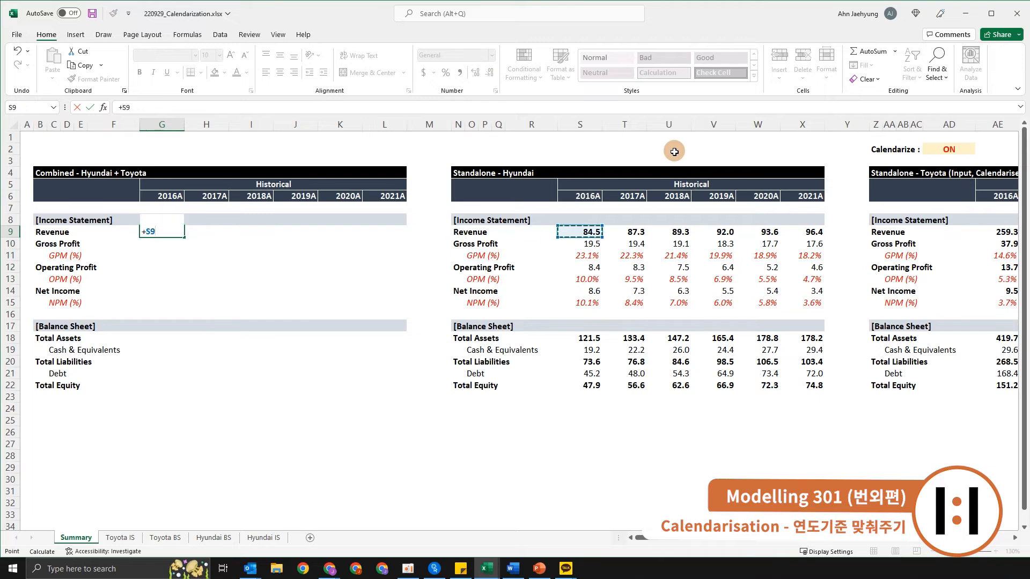
pyautogui.press('Right')
pyautogui.press('Right')
pyautogui.press('Right')
pyautogui.press('Right')
pyautogui.press('Right')
pyautogui.press('Right')
pyautogui.press('Right')
pyautogui.press('Right')
pyautogui.press('Right')
pyautogui.press('Right')
pyautogui.press('Right')
pyautogui.press('Right')
pyautogui.press('Right')
pyautogui.press('Right')
pyautogui.press('Right')
pyautogui.press('Right')
pyautogui.press('Right')
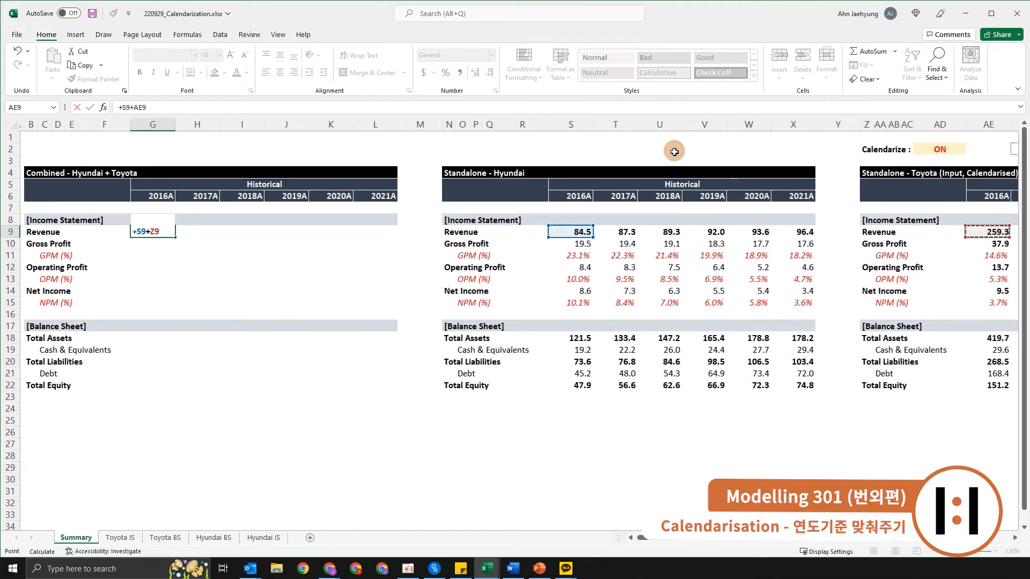
pyautogui.press('Return')
# Fill the combined Revenue formula across 2016A to 2021A and down into the Gross Profit row, covering G9:L10
pyautogui.press('Up')
pyautogui.hotkey('shift', 'Down')
pyautogui.hotkey('shift', 'Right')
pyautogui.hotkey('shift', 'Right')
pyautogui.hotkey('shift', 'Right')
pyautogui.hotkey('shift', 'Right')
pyautogui.hotkey('shift', 'Right')
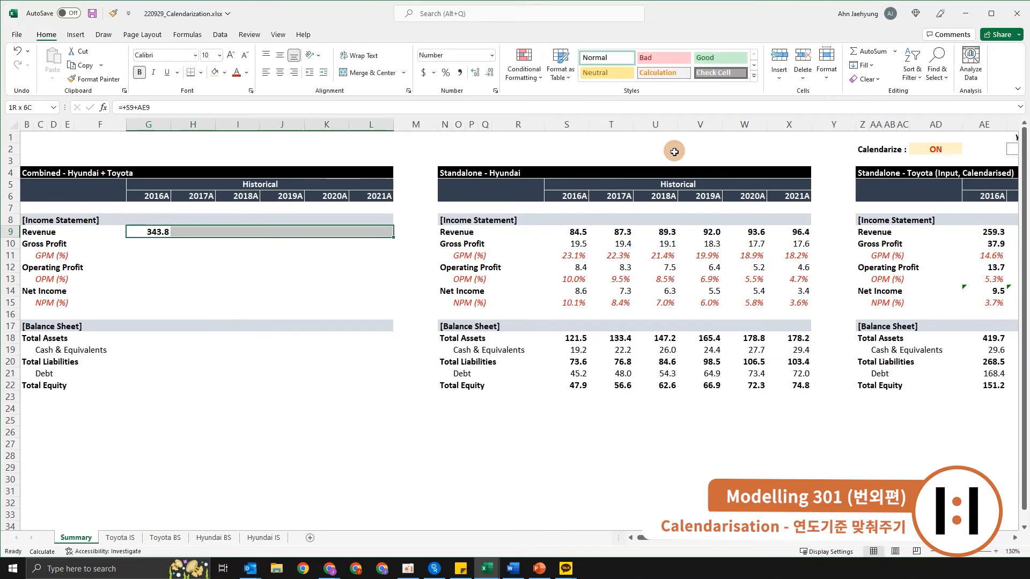
pyautogui.hotkey('ctrl', 'r')
pyautogui.hotkey('ctrl', 'd')
# Copy the combined Gross Profit formulas in G10:L10 into the Operating Profit and Net Income rows, 12 and 14
pyautogui.press('Down')
pyautogui.hotkey('shift', 'Right')
pyautogui.hotkey('shift', 'Right')
pyautogui.hotkey('shift', 'Right')
pyautogui.hotkey('shift', 'Right')
pyautogui.hotkey('shift', 'Right')
pyautogui.hotkey('ctrl', 'c')
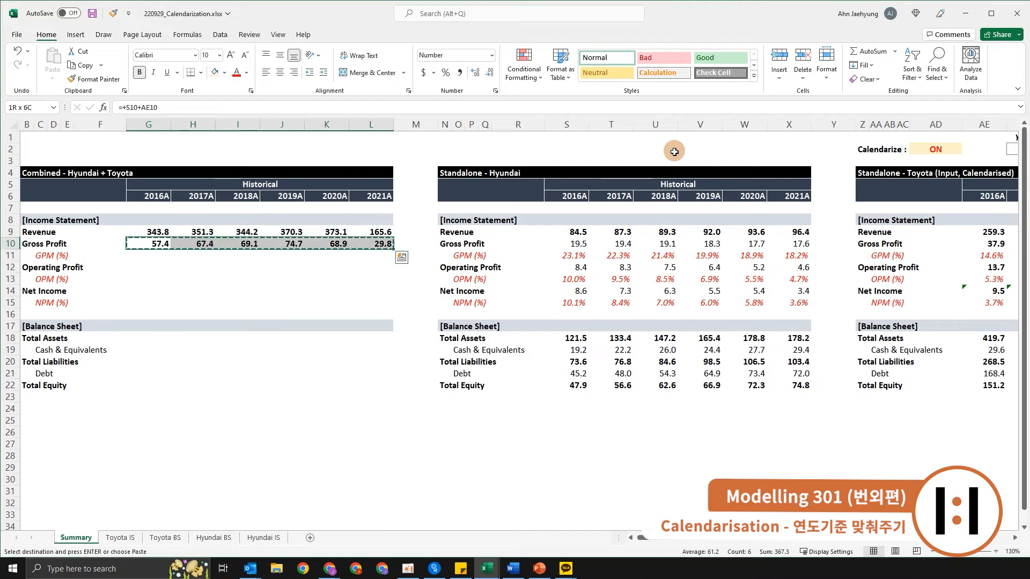
pyautogui.press('Down')
pyautogui.press('Down')
pyautogui.hotkey('ctrl', 'v')
pyautogui.press('Down')
pyautogui.press('Down')
pyautogui.hotkey('ctrl', 'v')
# Paste the copied sum formulas into the combined Total Assets, Total Liabilities and Total Equity rows, 18, 20 and 22
pyautogui.press('Down')
pyautogui.press('Down')
pyautogui.press('Down')
pyautogui.press('Down')
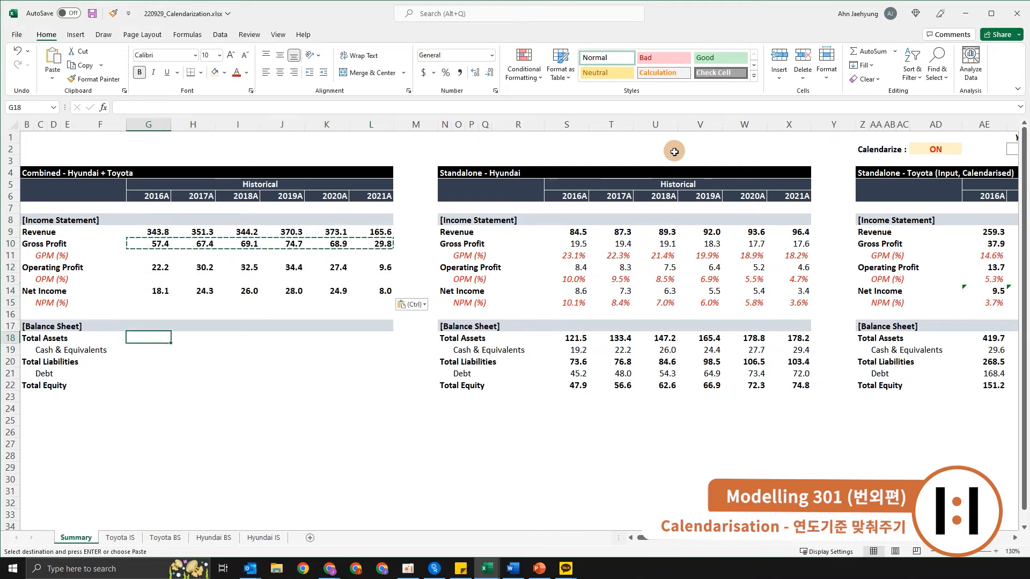
pyautogui.hotkey('ctrl', 'v')
pyautogui.press('Down')
pyautogui.press('Down')
pyautogui.hotkey('ctrl', 'v')
pyautogui.press('Down')
pyautogui.press('Down')
pyautogui.hotkey('ctrl', 'v')
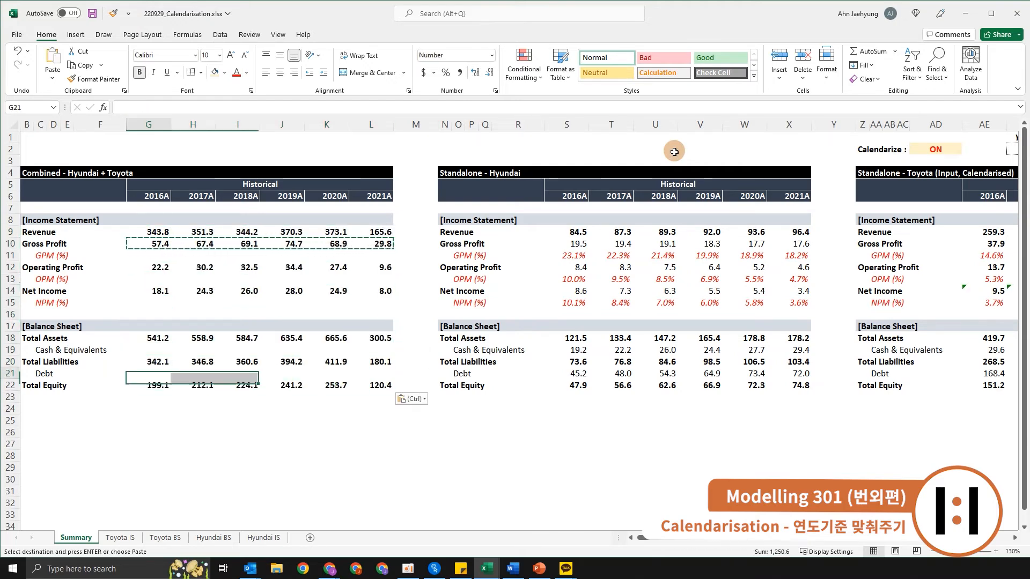
# Paste the same sum formulas into the combined Cash & Equivalents and Debt rows, 19 and 21
pyautogui.press('Up')
pyautogui.press('Up')
pyautogui.press('Up')
pyautogui.hotkey('ctrl', 'v')
pyautogui.press('Down')
pyautogui.press('Down')
pyautogui.hotkey('ctrl', 'v')
# Remove the bold formatting from the combined Cash & Equivalents and Debt figures in G19:L19 and G21:L21
pyautogui.press('Up')
pyautogui.press('Up')
pyautogui.hotkey('shift', 'Right')
pyautogui.hotkey('shift', 'Right')
pyautogui.hotkey('shift', 'Right')
pyautogui.hotkey('shift', 'Right')
pyautogui.hotkey('shift', 'Right')
pyautogui.hotkey('ctrl', 'b')
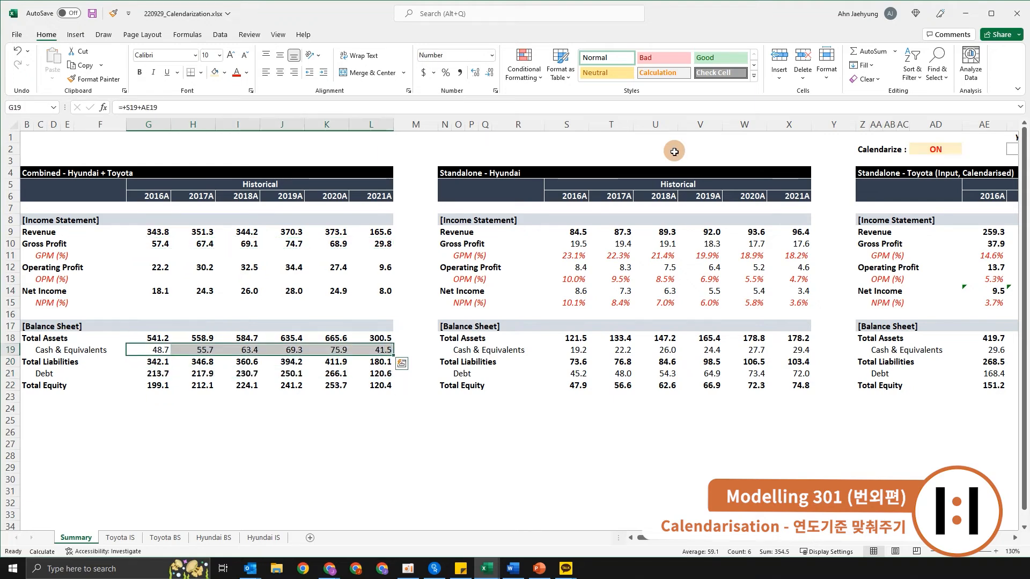
pyautogui.press('Down')
pyautogui.press('Down')
pyautogui.hotkey('shift', 'Right')
pyautogui.hotkey('shift', 'Right')
pyautogui.hotkey('shift', 'Right')
pyautogui.hotkey('shift', 'Right')
pyautogui.hotkey('shift', 'Right')
pyautogui.hotkey('ctrl', 'b')
# Inspect Hyundai's 2016A GPM formula in S11
pyautogui.press('Up')
pyautogui.press('Up')
pyautogui.press('Up')
pyautogui.press('Up')
pyautogui.press('Up')
pyautogui.press('Up')
pyautogui.press('Up')
pyautogui.press('Up')
pyautogui.press('Up')
pyautogui.press('Up')
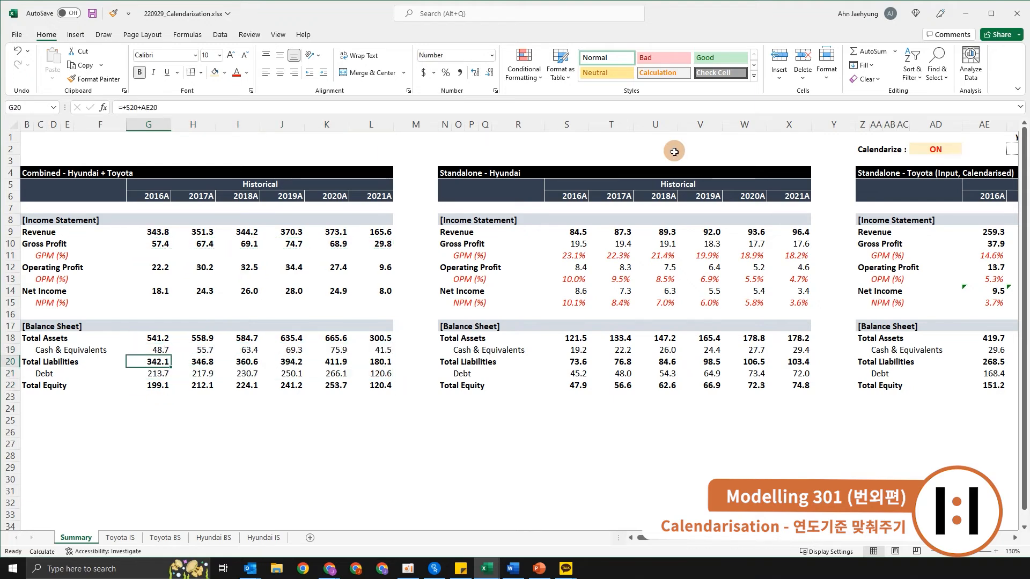
pyautogui.hotkey('ctrl', 'Right')
pyautogui.press('F2')
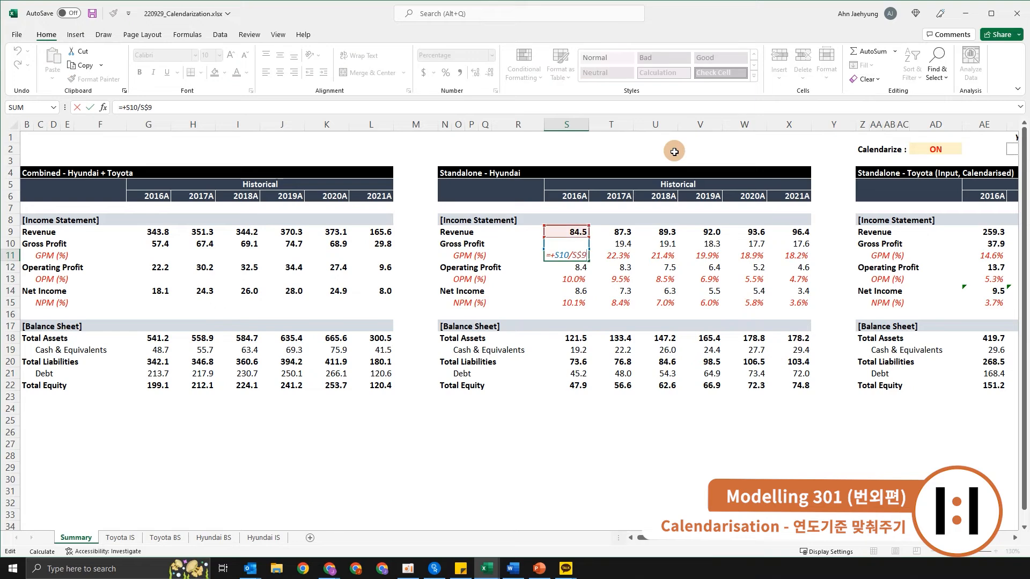
pyautogui.press('Escape')
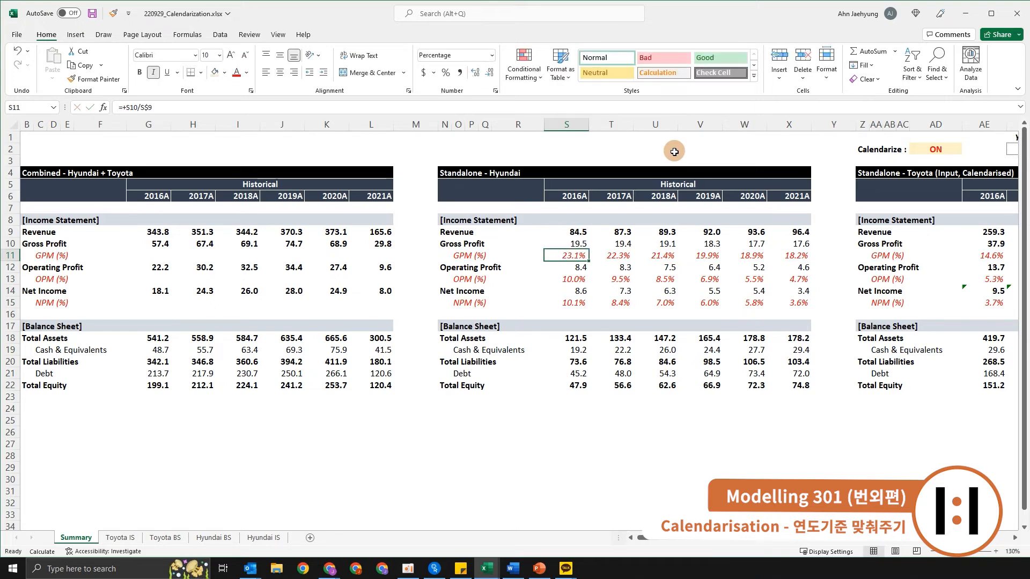
# Copy Hyundai's GPM formulas from S11:X11 into the combined GPM row, G11:L11
pyautogui.hotkey('shift', 'Right')
pyautogui.hotkey('shift', 'Right')
pyautogui.hotkey('shift', 'Right')
pyautogui.hotkey('shift', 'Right')
pyautogui.hotkey('shift', 'Right')
pyautogui.hotkey('ctrl', 'c')
pyautogui.press('Left')
pyautogui.press('Left')
pyautogui.press('Left')
pyautogui.press('Left')
pyautogui.press('Left')
pyautogui.press('Left')
pyautogui.press('Left')
pyautogui.press('Left')
pyautogui.press('Left')
pyautogui.press('Left')
pyautogui.press('Left')
pyautogui.press('Left')
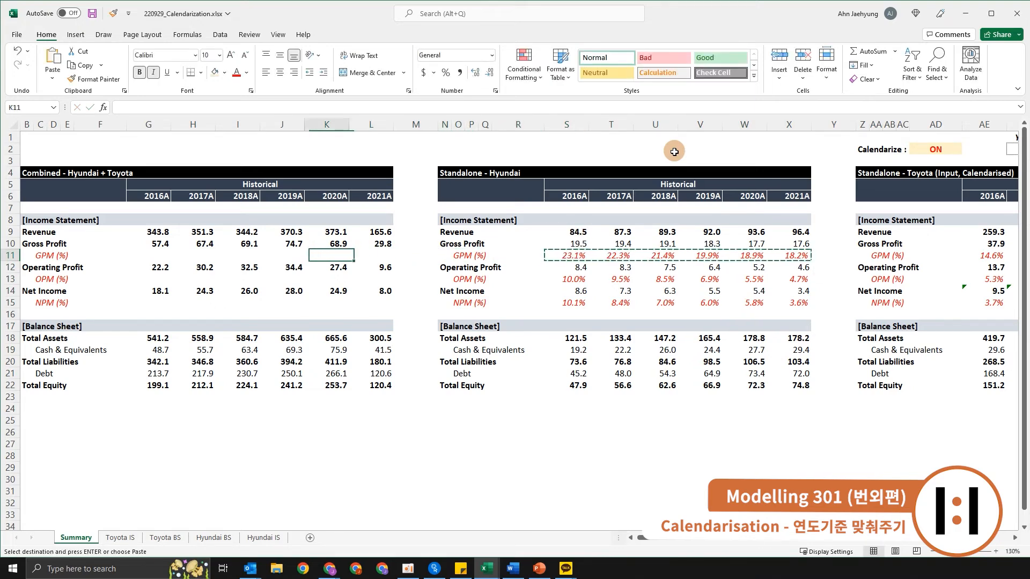
pyautogui.hotkey('ctrl', 'v')
pyautogui.press('Down')
pyautogui.press('Escape')
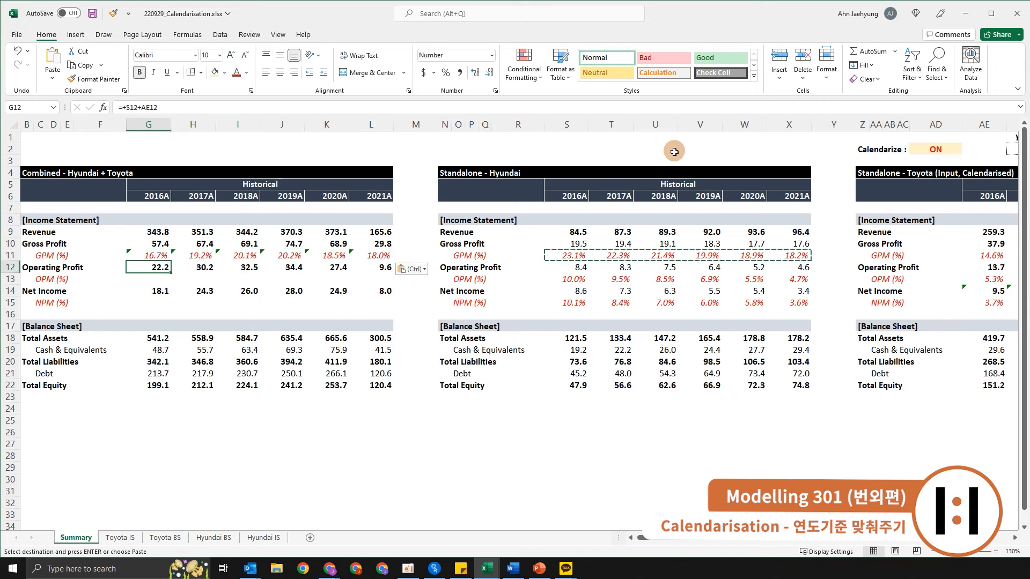
# Paste the same margin formulas into the combined OPM and NPM rows, 13 and 15
pyautogui.press('Down')
pyautogui.hotkey('ctrl', 'v')
pyautogui.press('Down')
pyautogui.press('Down')
pyautogui.hotkey('ctrl', 'v')
pyautogui.press('Escape')
# Ignore the inconsistent-formula errors across the combined block's G11:L13
pyautogui.press('Up')
pyautogui.press('Up')
pyautogui.press('Up')
pyautogui.press('Up')
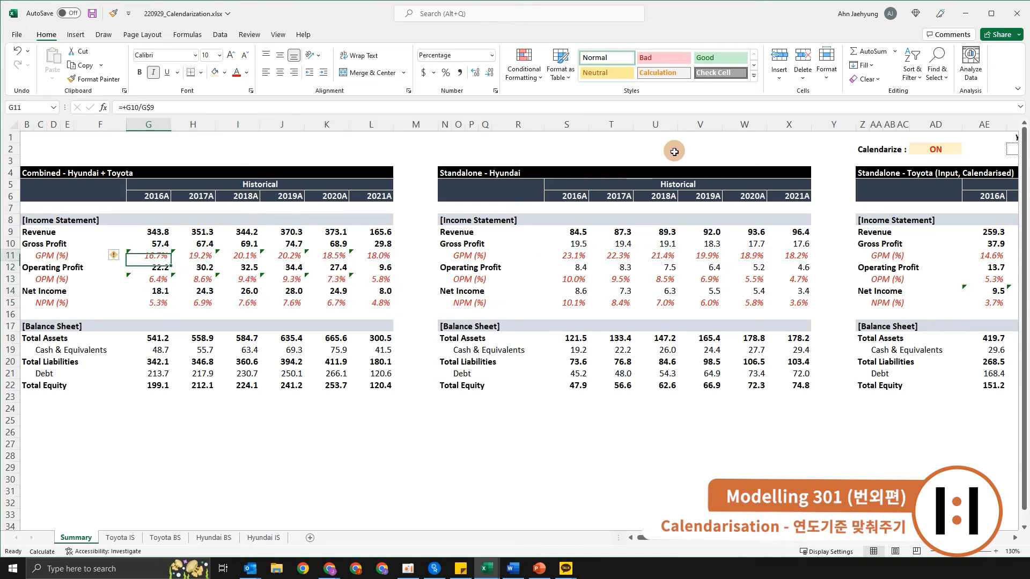
pyautogui.hotkey('shift', 'Down')
pyautogui.hotkey('shift', 'Down')
pyautogui.hotkey('shift', 'Right')
pyautogui.hotkey('shift', 'Right')
pyautogui.hotkey('shift', 'Right')
pyautogui.hotkey('shift', 'Right')
pyautogui.hotkey('shift', 'Right')
pyautogui.hotkey('alt', 'shift', 'F10')
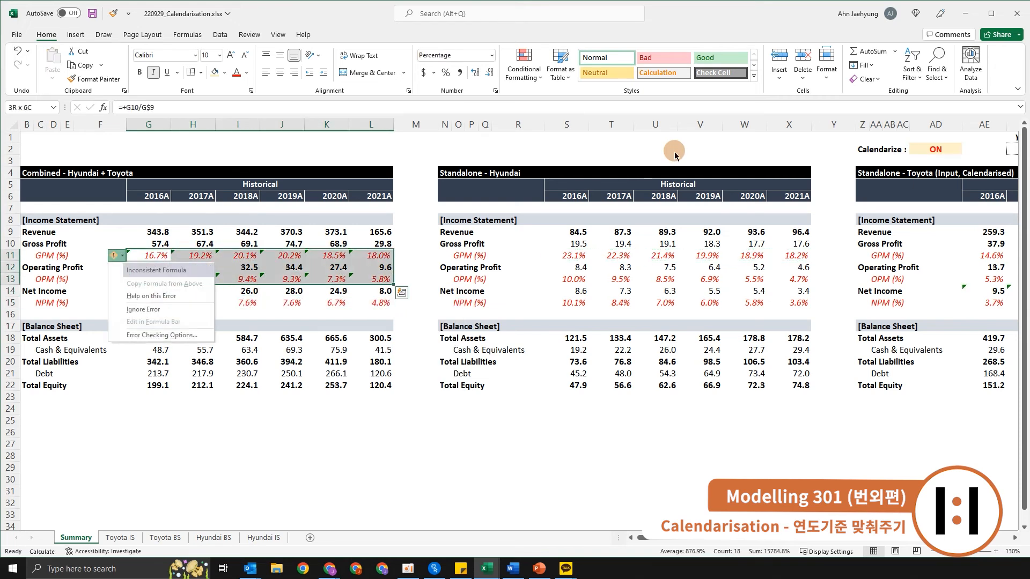
pyautogui.press('i')
# Ignore the inconsistent-formula errors in the calendarised Toyota Net Income row, AE14:AJ14
pyautogui.press('Right')
pyautogui.press('Right')
pyautogui.press('Right')
pyautogui.press('Right')
pyautogui.press('Right')
pyautogui.press('Right')
pyautogui.press('Right')
pyautogui.press('Right')
pyautogui.press('Right')
pyautogui.press('Right')
pyautogui.press('Right')
pyautogui.press('Right')
pyautogui.press('Right')
pyautogui.press('Right')
pyautogui.press('Right')
pyautogui.press('Right')
pyautogui.press('Right')
pyautogui.press('Right')
pyautogui.press('Right')
pyautogui.press('Right')
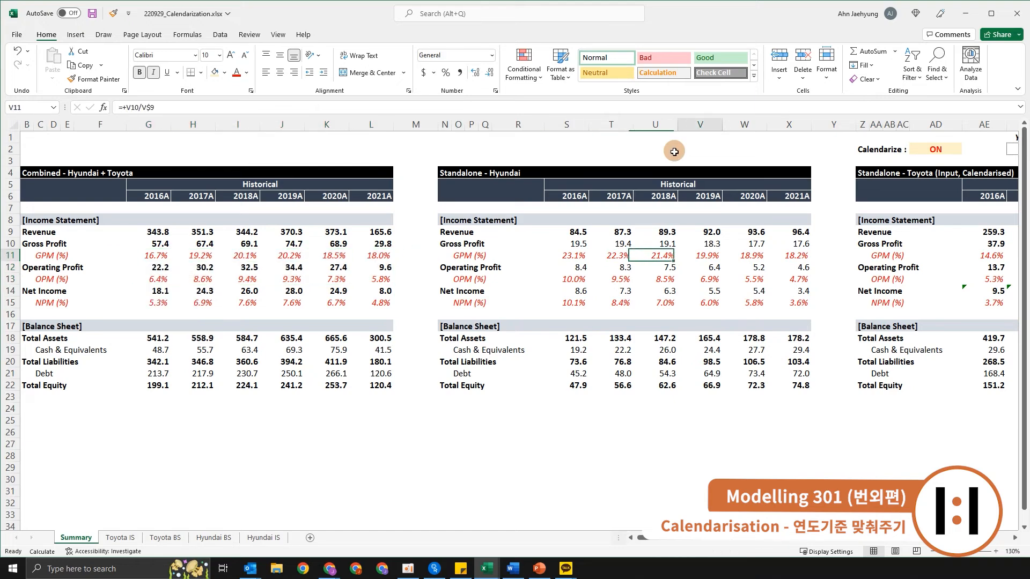
pyautogui.press('Left')
pyautogui.press('Left')
pyautogui.press('Right')
pyautogui.press('Right')
pyautogui.press('Right')
pyautogui.press('Right')
pyautogui.press('Right')
pyautogui.press('Right')
pyautogui.press('Right')
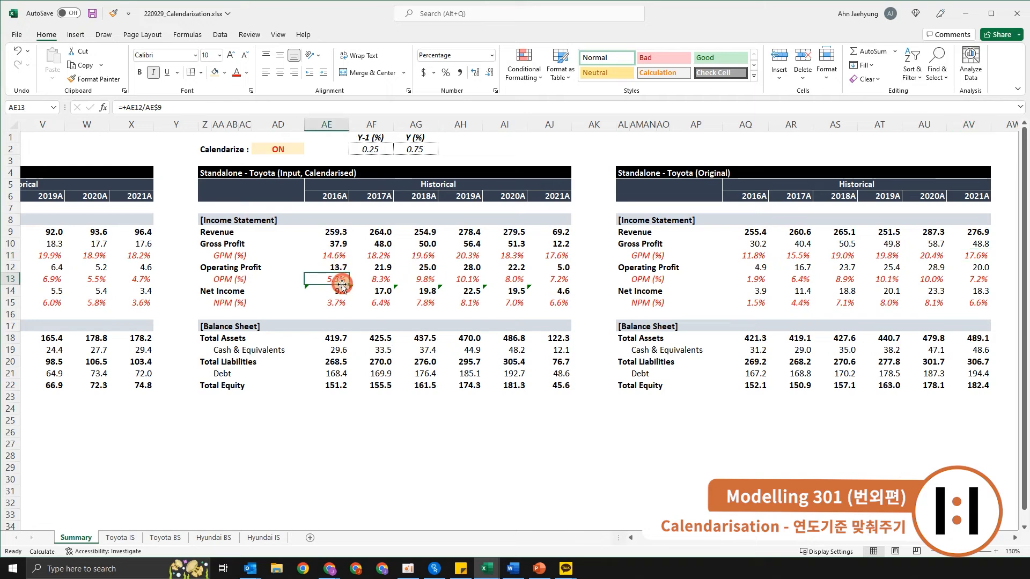
pyautogui.click(342, 287)
pyautogui.hotkey('ctrl', 'shift', 'Right')
pyautogui.hotkey('ctrl', 'q')
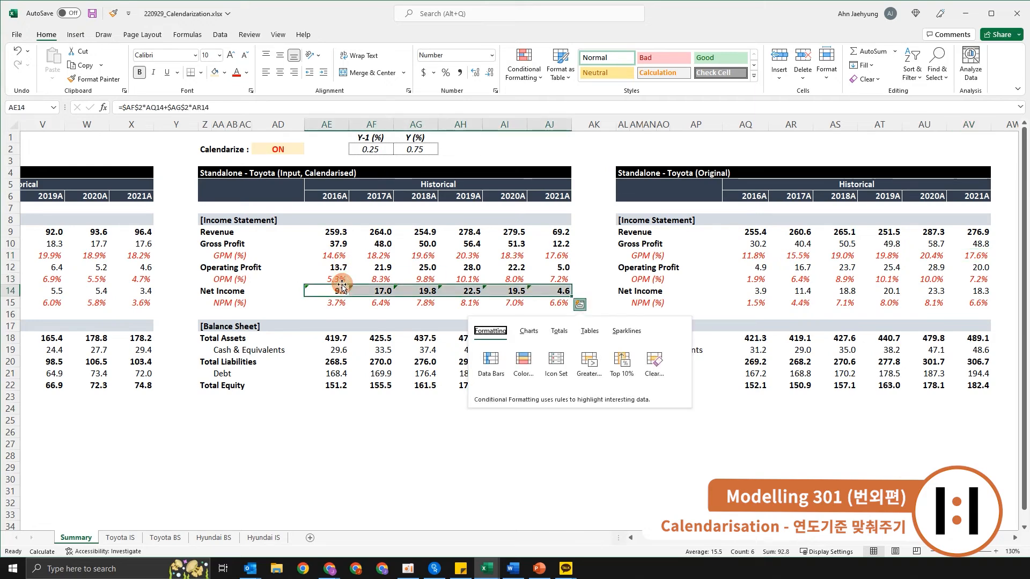
pyautogui.press('Escape')
pyautogui.hotkey('alt', 'shift', 'F10')
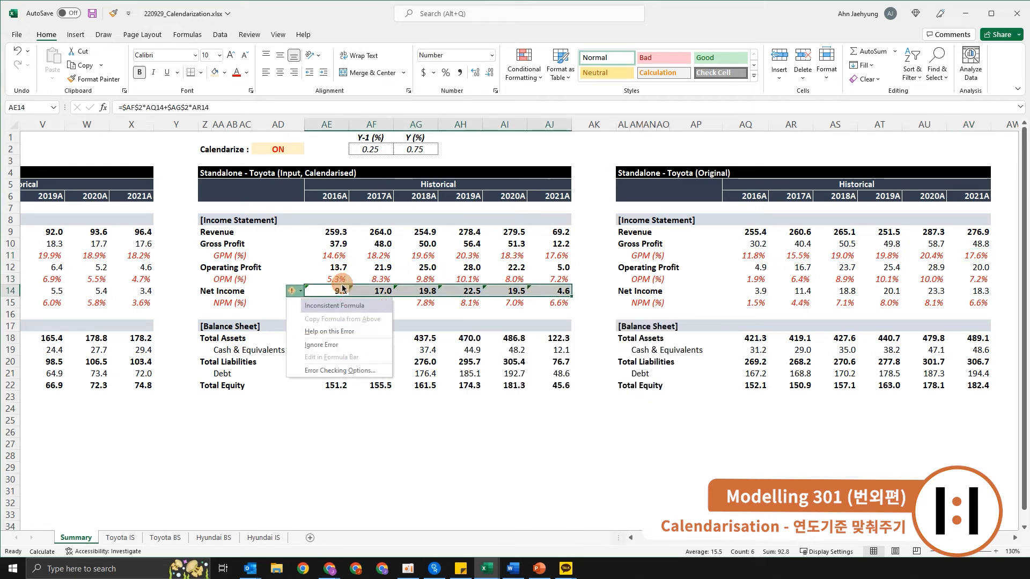
pyautogui.press('i')
# Switch the Calendarize selector in AD2 to OFF
pyautogui.hotkey('ctrl', 'Up')
pyautogui.hotkey('ctrl', 'Up')
pyautogui.hotkey('ctrl', 'Up')
pyautogui.hotkey('ctrl', 'Left')
pyautogui.hotkey('ctrl', 'Left')
pyautogui.hotkey('ctrl', 'Left')
pyautogui.hotkey('ctrl', 'Up')
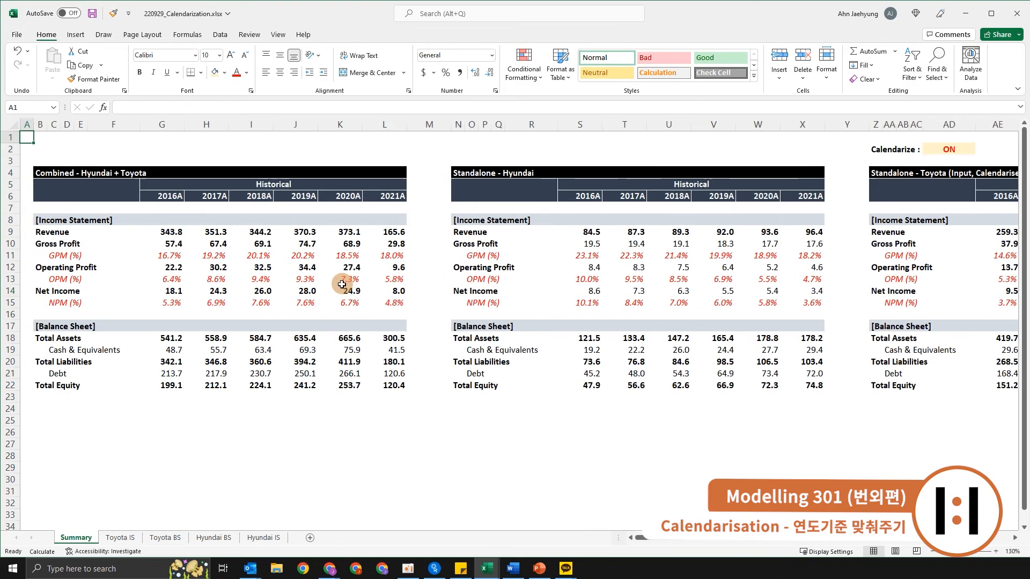
pyautogui.press('Right')
pyautogui.press('Right')
pyautogui.press('Right')
pyautogui.press('Right')
pyautogui.press('Right')
pyautogui.press('Right')
pyautogui.press('Right')
pyautogui.press('Right')
pyautogui.press('Right')
pyautogui.press('Right')
pyautogui.press('Right')
pyautogui.press('Right')
pyautogui.press('Right')
pyautogui.press('Right')
pyautogui.press('Right')
pyautogui.press('Right')
pyautogui.press('Right')
pyautogui.press('Right')
pyautogui.press('Right')
pyautogui.press('Right')
pyautogui.press('Right')
pyautogui.press('Right')
pyautogui.press('Right')
pyautogui.press('Right')
pyautogui.press('Right')
pyautogui.press('Right')
pyautogui.press('Right')
pyautogui.press('Right')
pyautogui.press('Right')
pyautogui.press('Right')
pyautogui.press('Right')
pyautogui.press('Right')
pyautogui.press('Right')
pyautogui.press('Right')
pyautogui.press('Right')
pyautogui.press('Right')
pyautogui.press('Right')
pyautogui.press('Right')
pyautogui.press('Right')
pyautogui.press('Right')
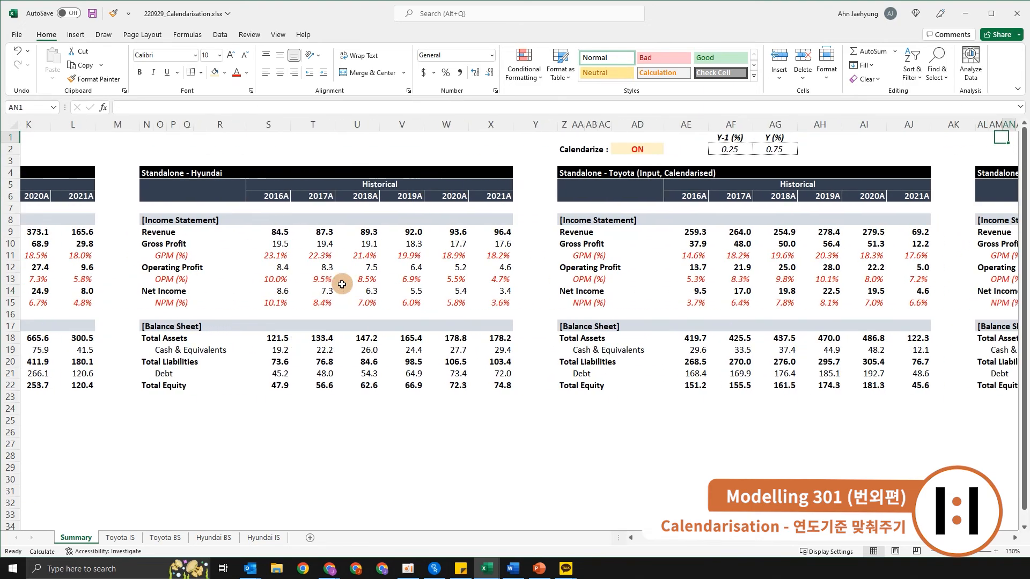
pyautogui.press('Down')
pyautogui.press('Left')
pyautogui.press('Left')
pyautogui.press('Left')
pyautogui.press('Left')
pyautogui.press('Left')
pyautogui.press('Left')
pyautogui.press('Left')
pyautogui.press('Left')
pyautogui.press('Left')
pyautogui.press('Left')
pyautogui.press('Left')
pyautogui.press('Left')
pyautogui.press('Left')
pyautogui.press('Left')
pyautogui.press('Left')
pyautogui.press('Left')
pyautogui.press('Left')
pyautogui.press('Left')
pyautogui.press('Left')
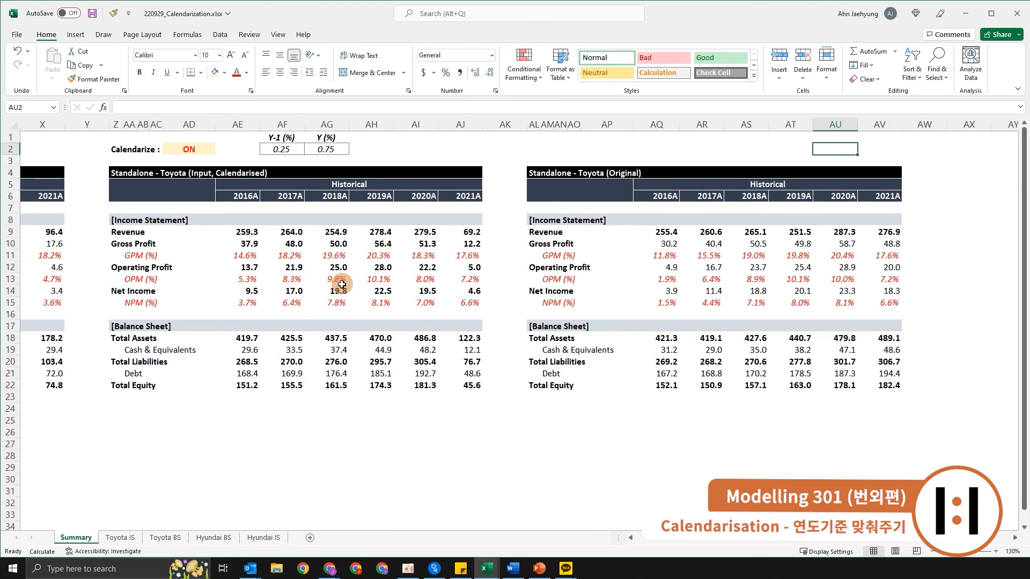
pyautogui.hotkey('alt', 'Down')
pyautogui.press('Down')
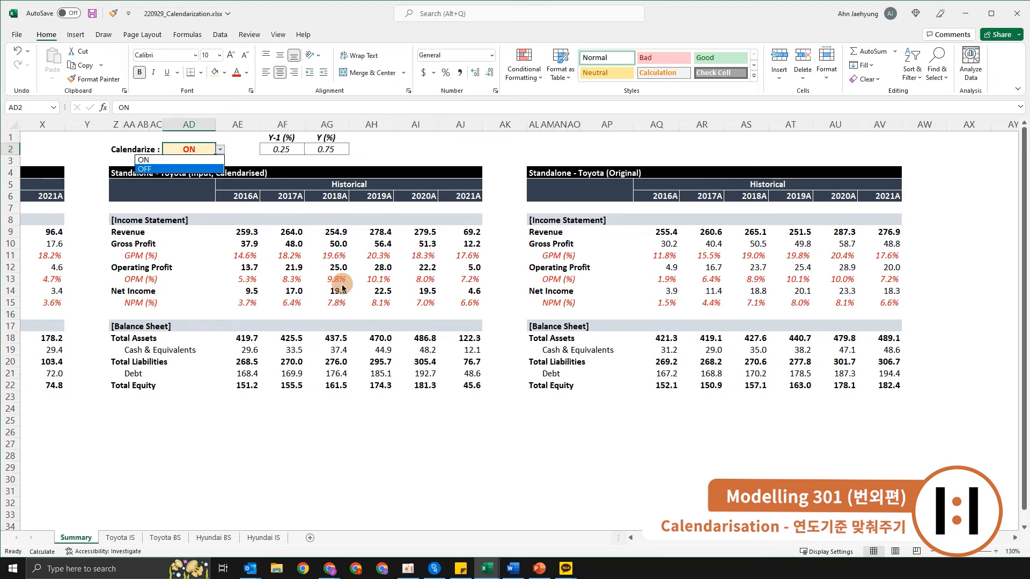
pyautogui.press('Return')
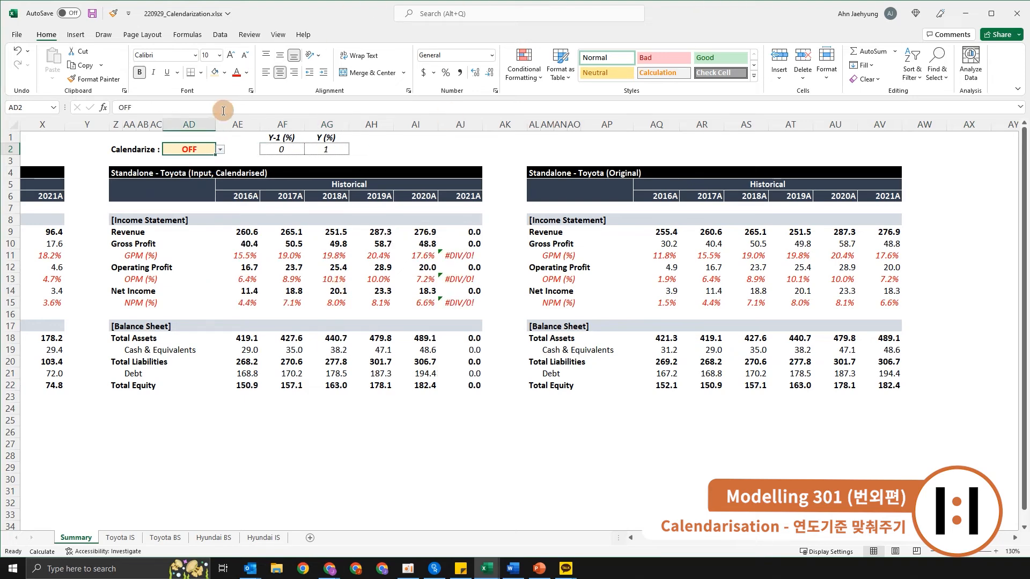
# Check the Y-1 and Y weighting cells, AF2 and AG2, with calendarisation switched off
pyautogui.click(286, 150)
pyautogui.click(318, 151)
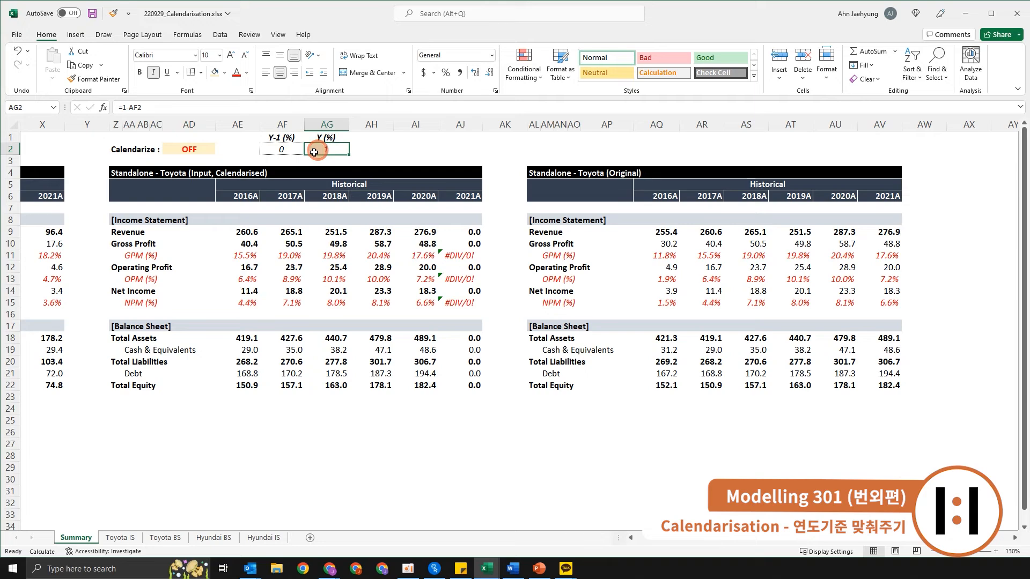
pyautogui.click(301, 153)
pyautogui.click(352, 154)
pyautogui.click(339, 152)
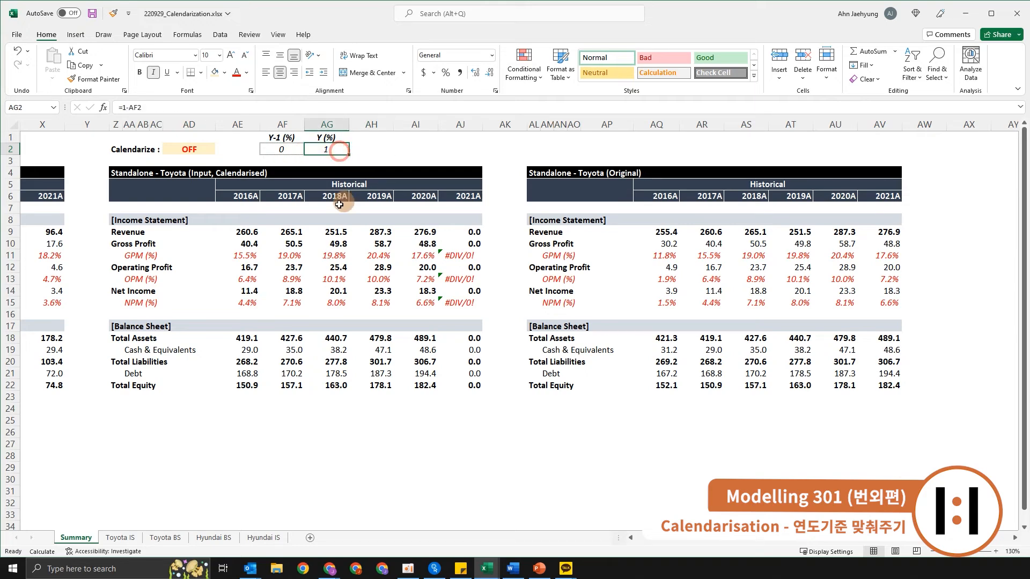
# Examine the calendarised Toyota Revenue formulas in AE9 and AF9 against the original block with calendarisation off
pyautogui.doubleClick(242, 232)
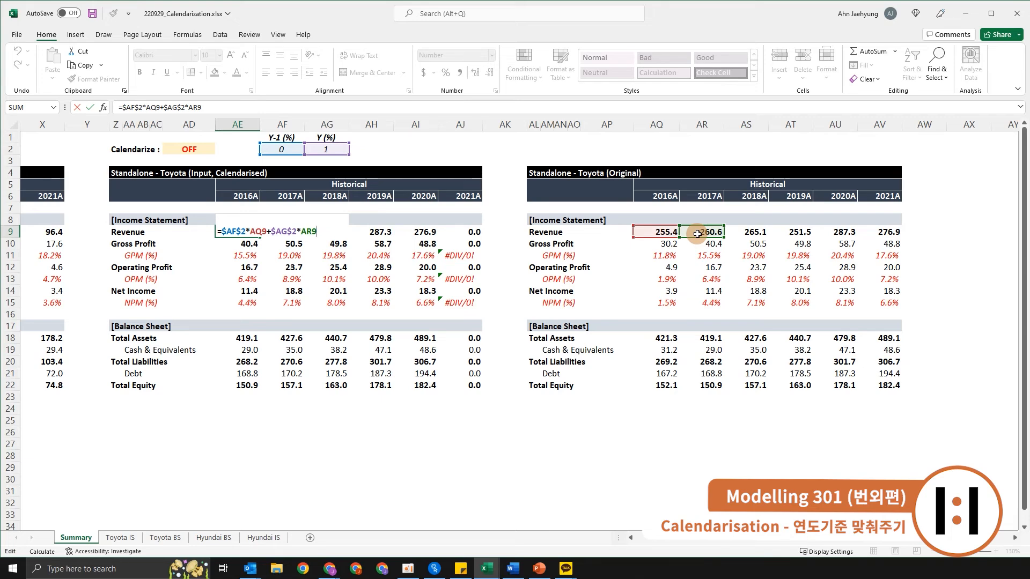
pyautogui.hotkey('ctrl', 'Return')
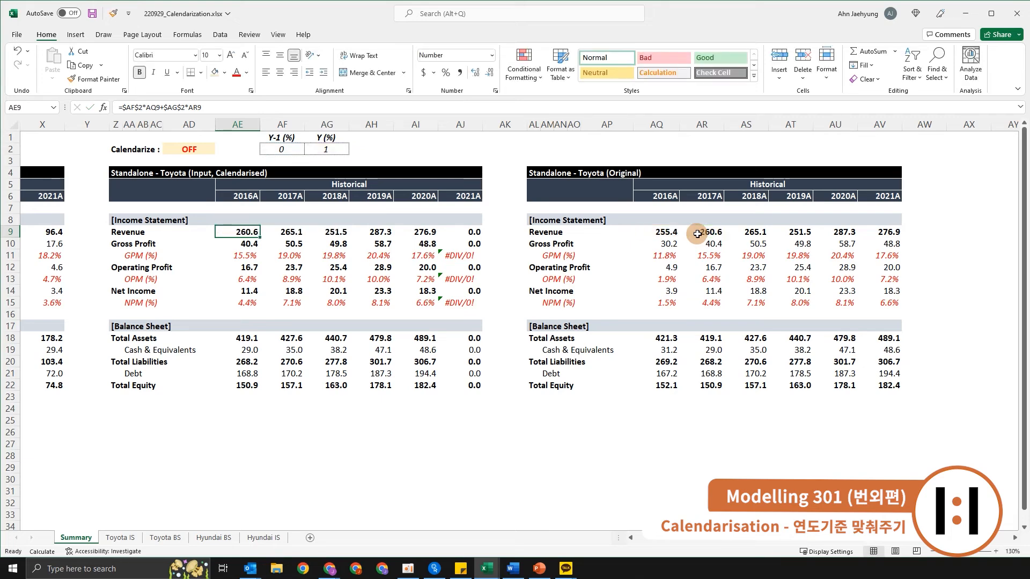
pyautogui.press('Right')
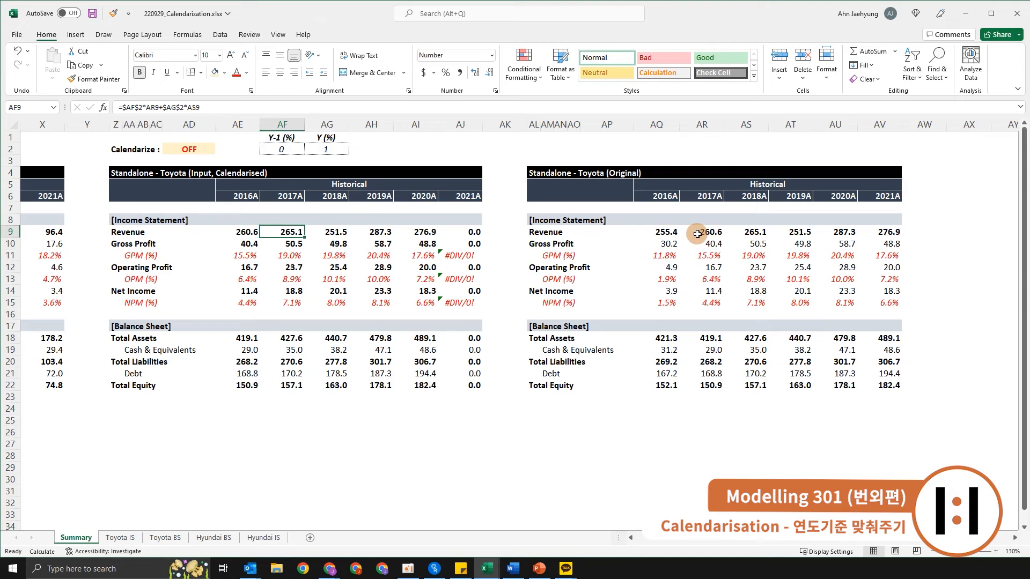
pyautogui.press('F2')
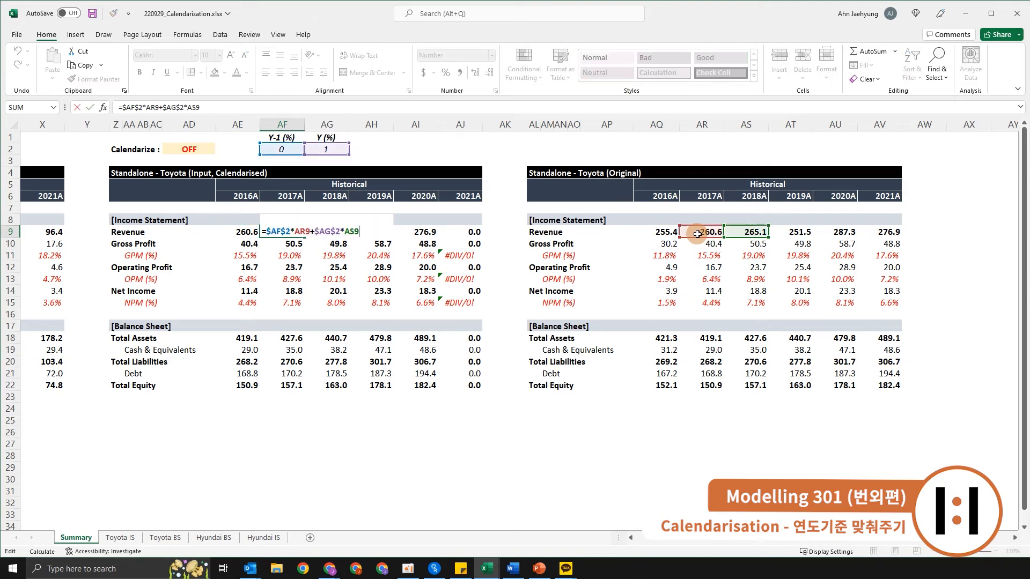
pyautogui.press('Escape')
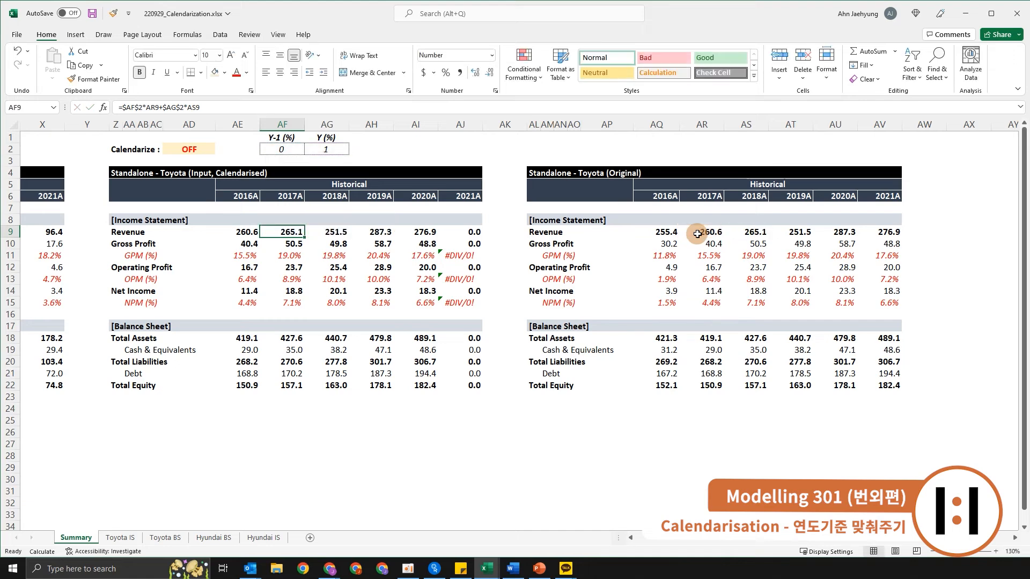
pyautogui.press('Left')
pyautogui.press('F2')
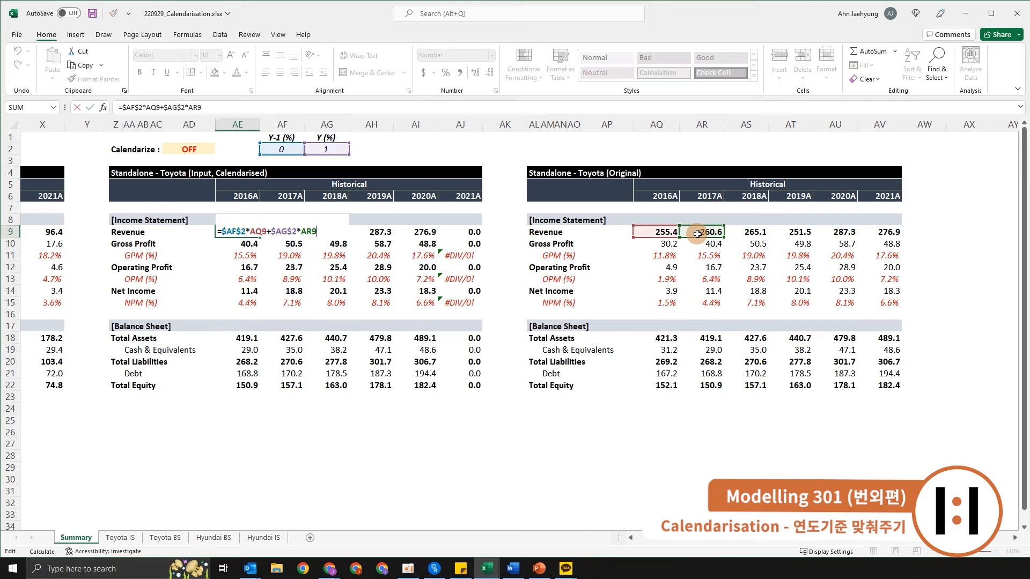
pyautogui.press('Escape')
# Correct the Y-1 weighting formula in AF2 to =IF(AD2="ON",0.25,1)
pyautogui.press('Up')
pyautogui.press('Up')
pyautogui.press('Up')
pyautogui.press('Up')
pyautogui.press('Up')
pyautogui.press('Up')
pyautogui.press('Up')
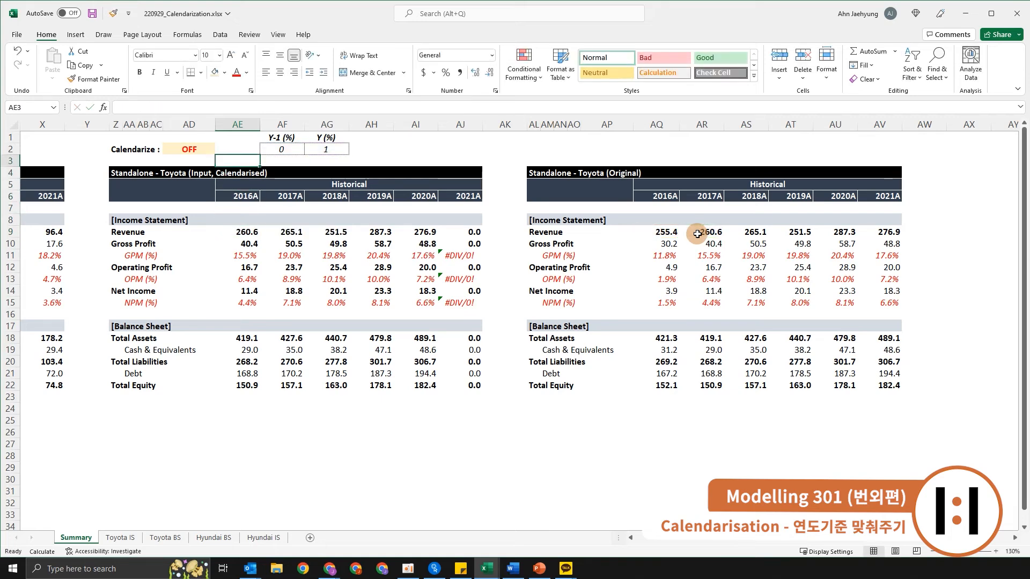
pyautogui.press('Right')
pyautogui.press('F2')
pyautogui.press('Left')
pyautogui.press('Left')
pyautogui.press('Left')
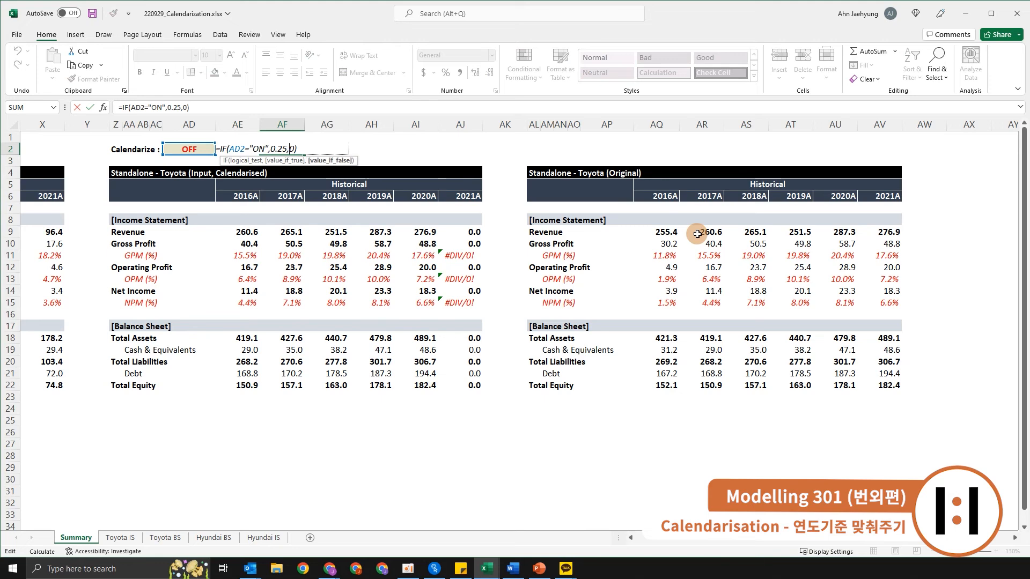
pyautogui.press('Return')
pyautogui.press('Down')
pyautogui.press('Down')
pyautogui.press('Down')
pyautogui.press('Down')
pyautogui.press('Down')
pyautogui.press('Down')
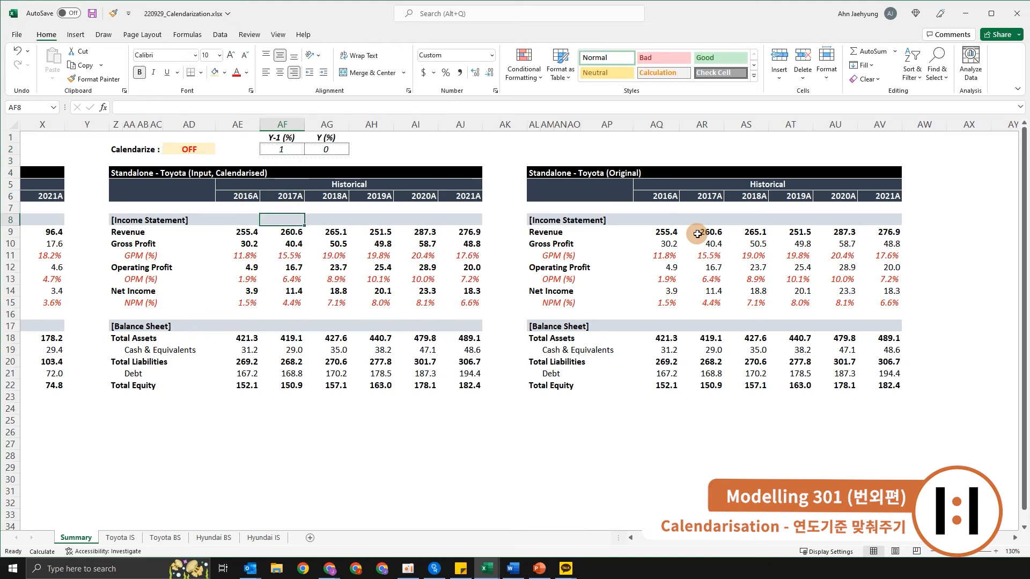
# Review the Y-1 weighting formula in AF2 and the 2016A Revenue formula in AE9 that uses it
pyautogui.press('Up')
pyautogui.press('Up')
pyautogui.press('Up')
pyautogui.press('Up')
pyautogui.press('Up')
pyautogui.press('Up')
pyautogui.press('Up')
pyautogui.press('F2')
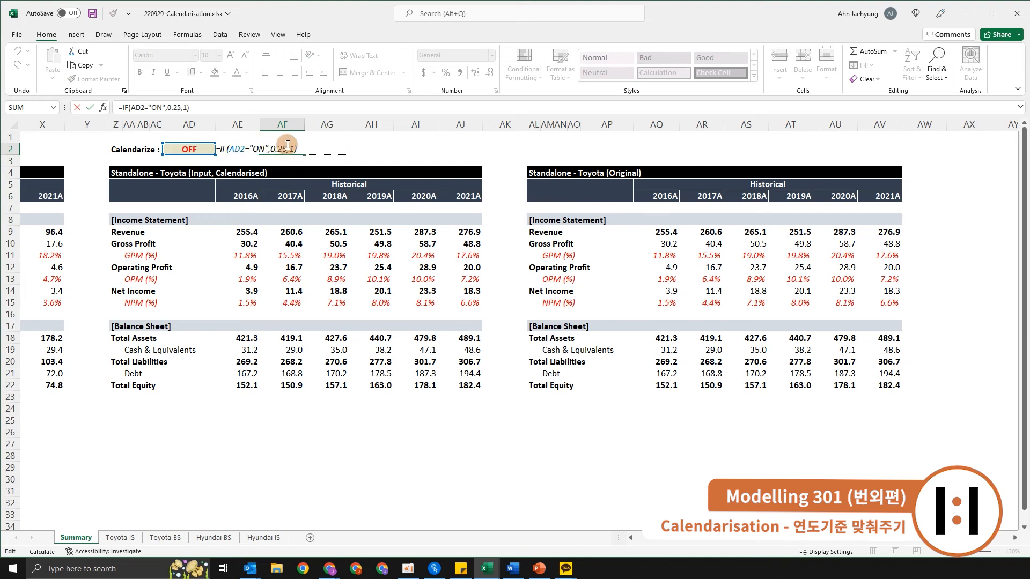
pyautogui.press('Escape')
pyautogui.press('F2')
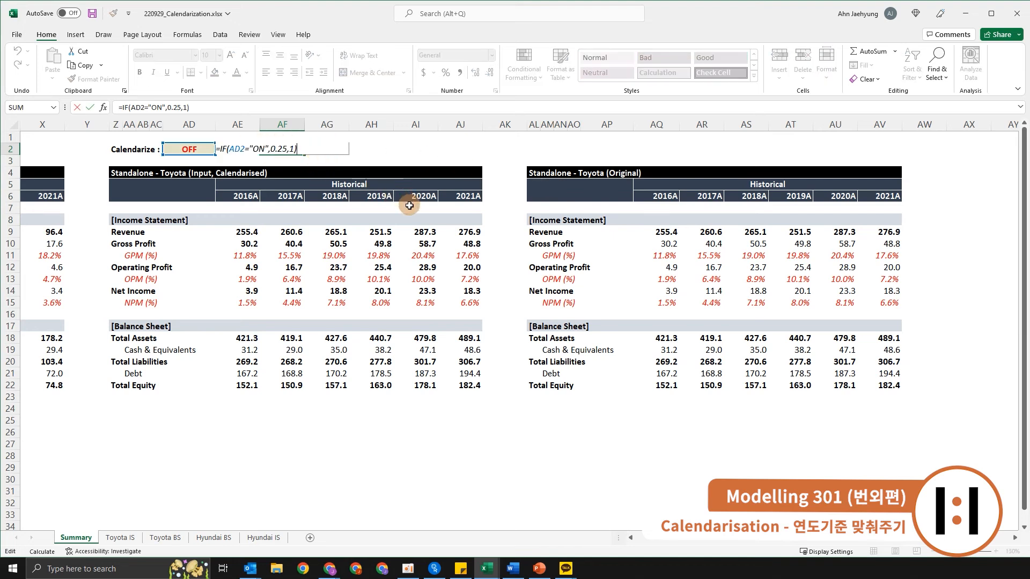
pyautogui.press('Escape')
pyautogui.click(249, 232)
pyautogui.doubleClick(249, 232)
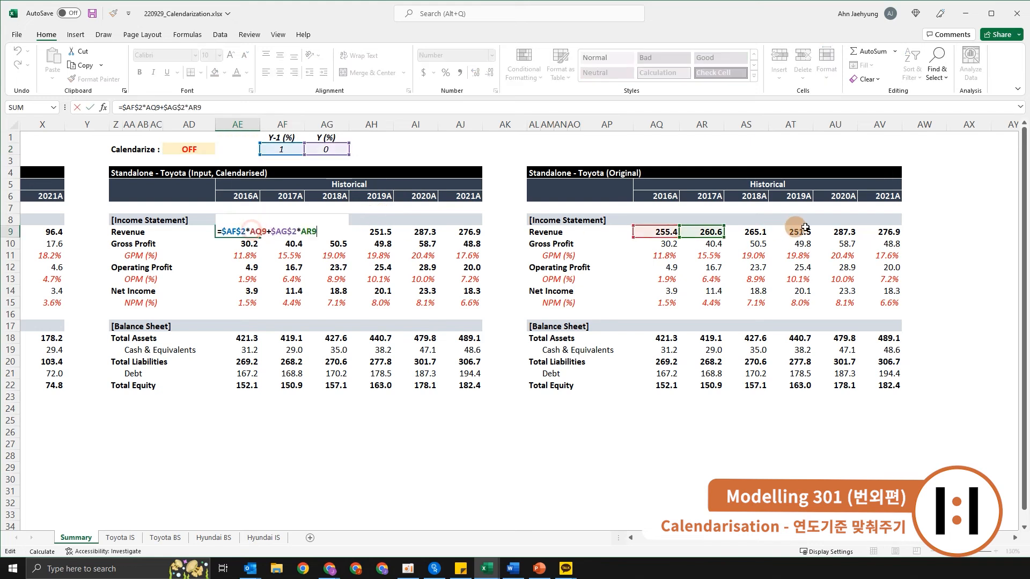
pyautogui.press('Escape')
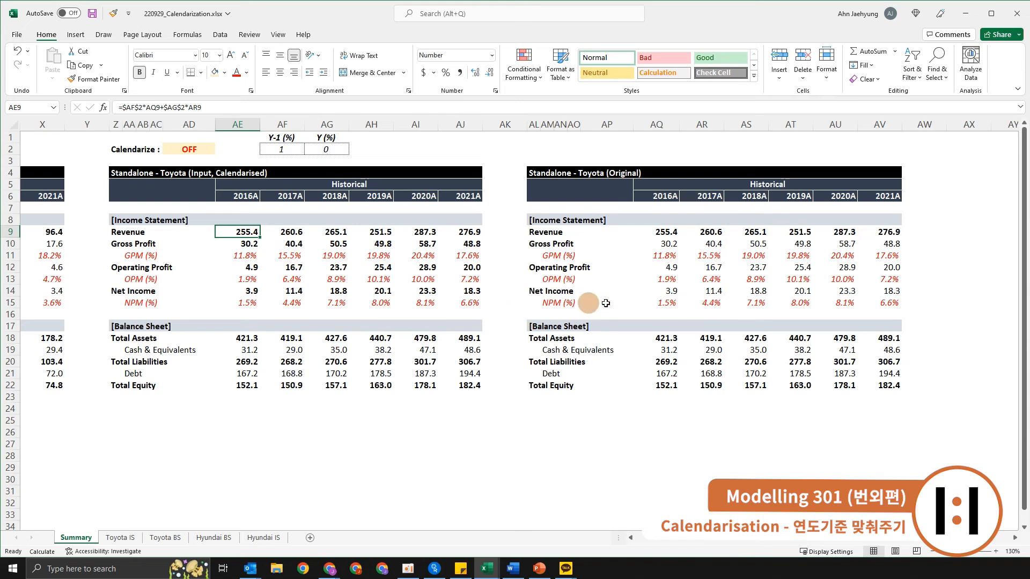
pyautogui.press('Up')
pyautogui.press('Up')
pyautogui.press('Up')
pyautogui.press('Up')
pyautogui.press('Up')
pyautogui.press('Up')
pyautogui.press('Up')
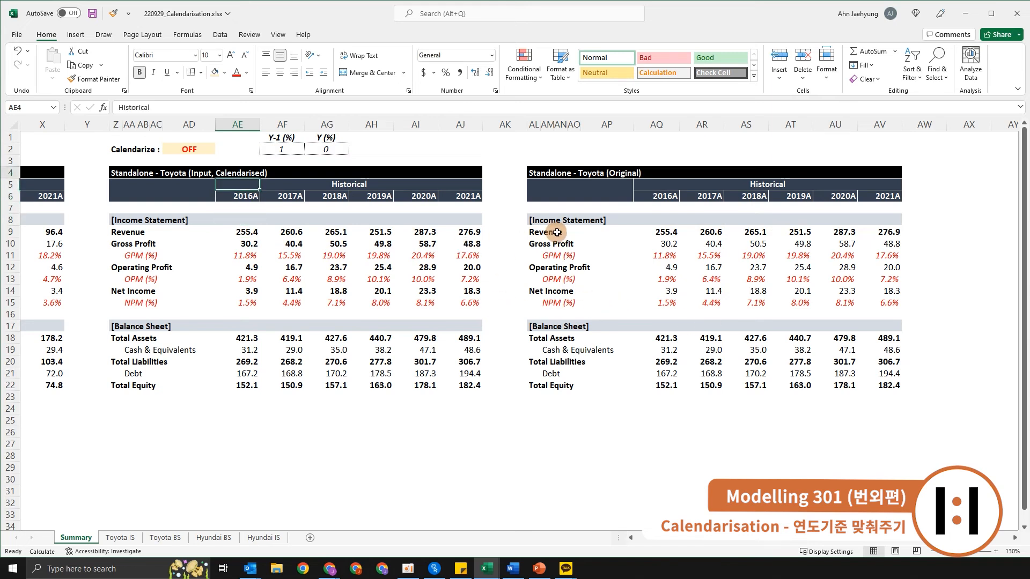
pyautogui.press('Left')
pyautogui.hotkey('alt', 'Down')
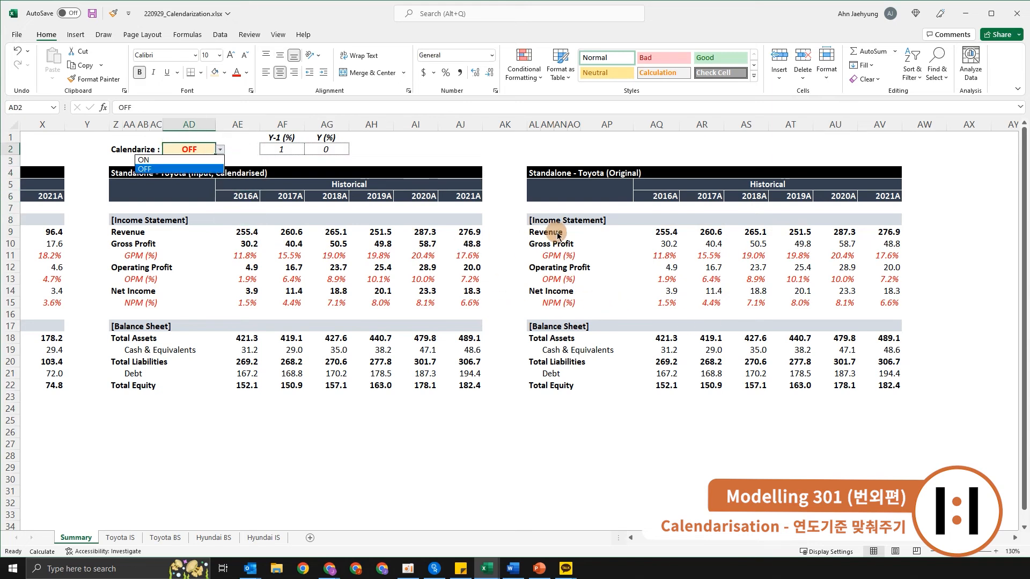
pyautogui.press('Escape')
# Format the Y-1 and Y weighting cells AF2:AG2 to show two decimal places
pyautogui.press('Right')
pyautogui.press('Right')
pyautogui.hotkey('shift', 'Right')
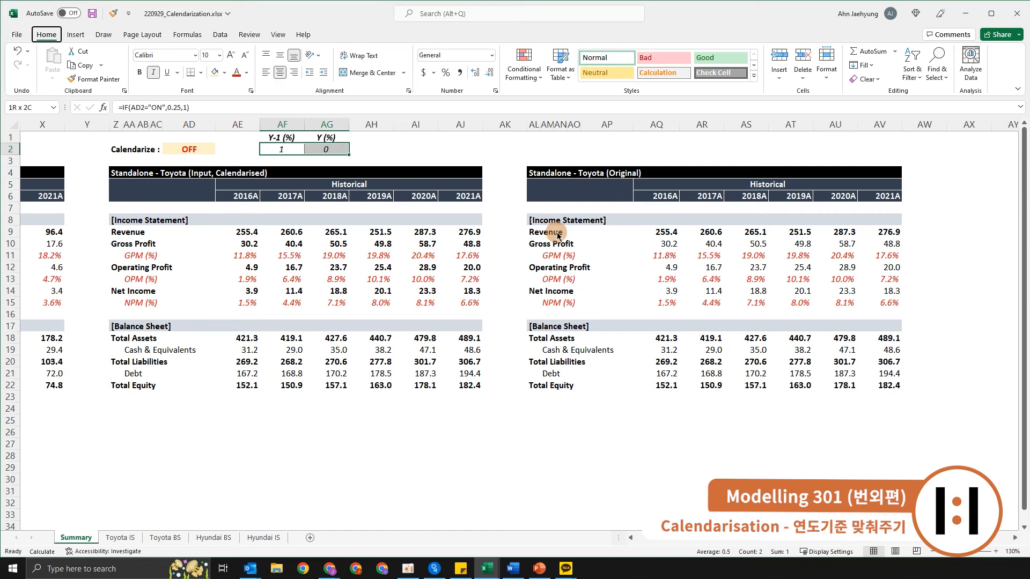
pyautogui.press('h')
pyautogui.press('0')
pyautogui.press('F4')
pyautogui.press('F4')
pyautogui.press('F4')
pyautogui.hotkey('alt', 'h')
pyautogui.press('9')
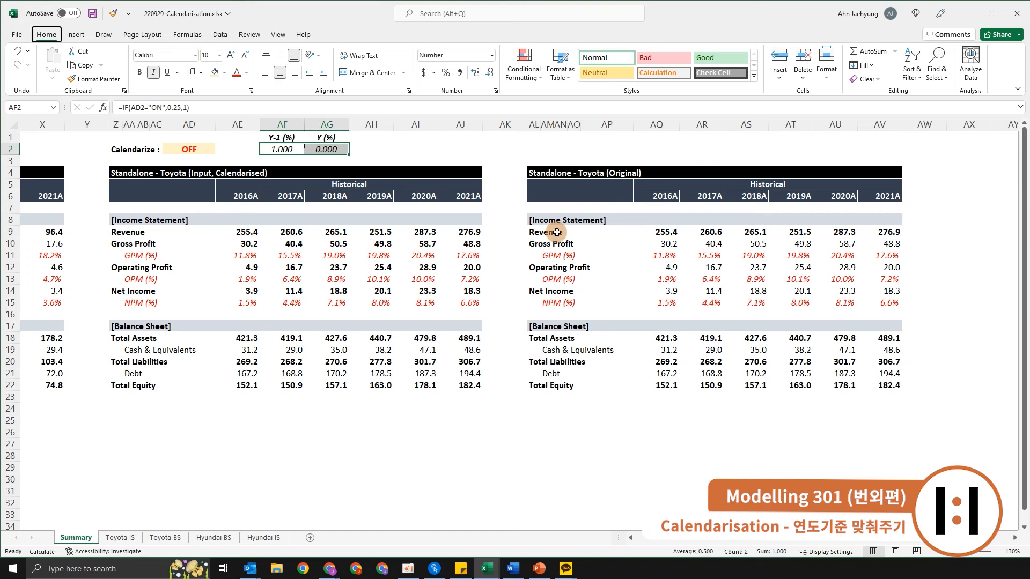
pyautogui.press('F4')
# Switch the Calendarize selector in AD2 to ON
pyautogui.press('Left')
pyautogui.press('Left')
pyautogui.hotkey('alt', 'Down')
pyautogui.press('Up')
pyautogui.press('Return')
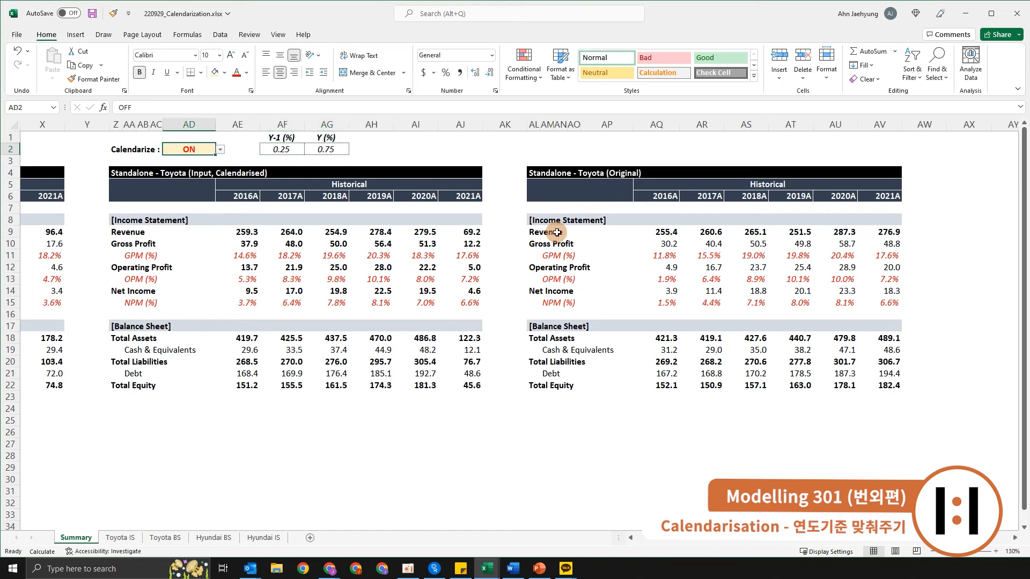
# Clear the 2021A column of the calendarised Toyota block, AJ9:AJ22
pyautogui.click(262, 234)
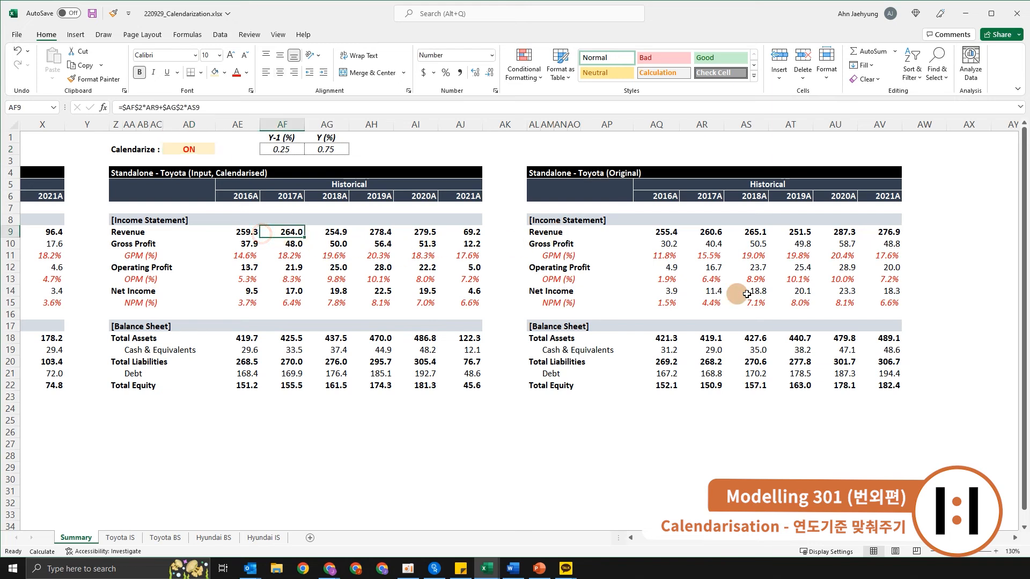
pyautogui.press('Right')
pyautogui.press('Right')
pyautogui.press('Right')
pyautogui.press('Right')
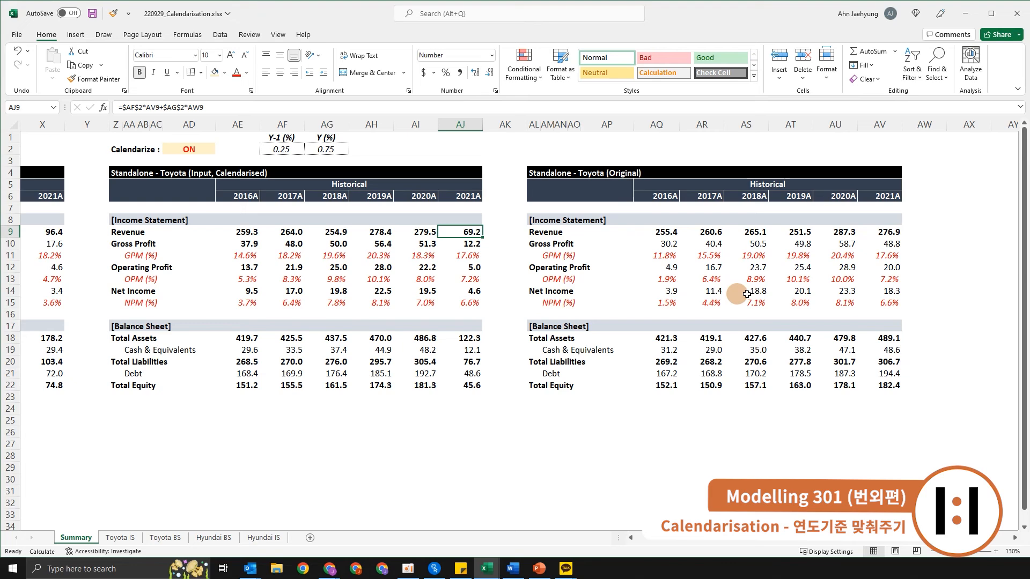
pyautogui.hotkey('ctrl', 'shift', 'Down')
pyautogui.hotkey('ctrl', 'shift', 'Down')
pyautogui.hotkey('ctrl', 'shift', 'Down')
pyautogui.hotkey('ctrl', 'shift', 'Down')
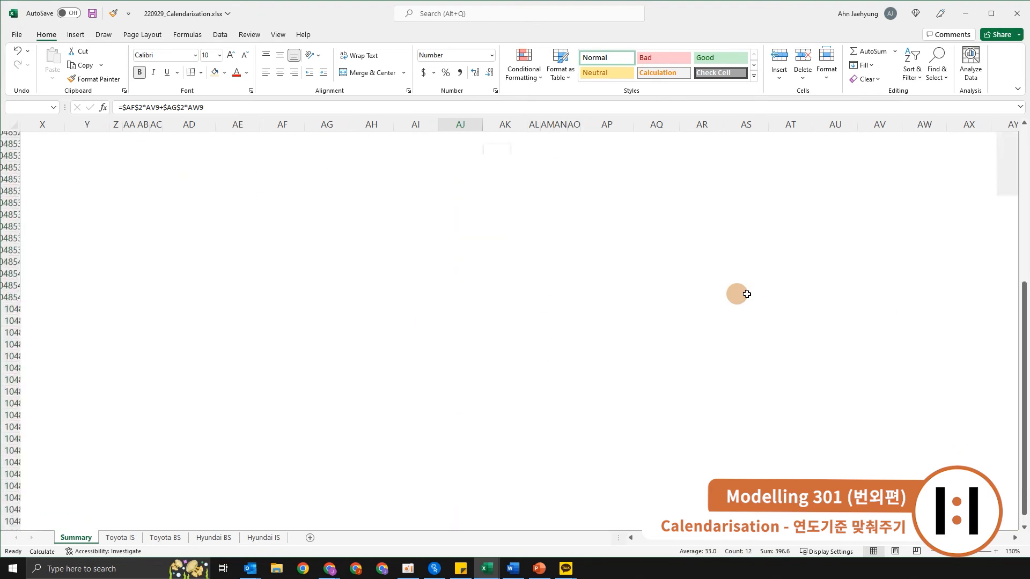
pyautogui.hotkey('ctrl', 'shift', 'Up')
pyautogui.press('Delete')
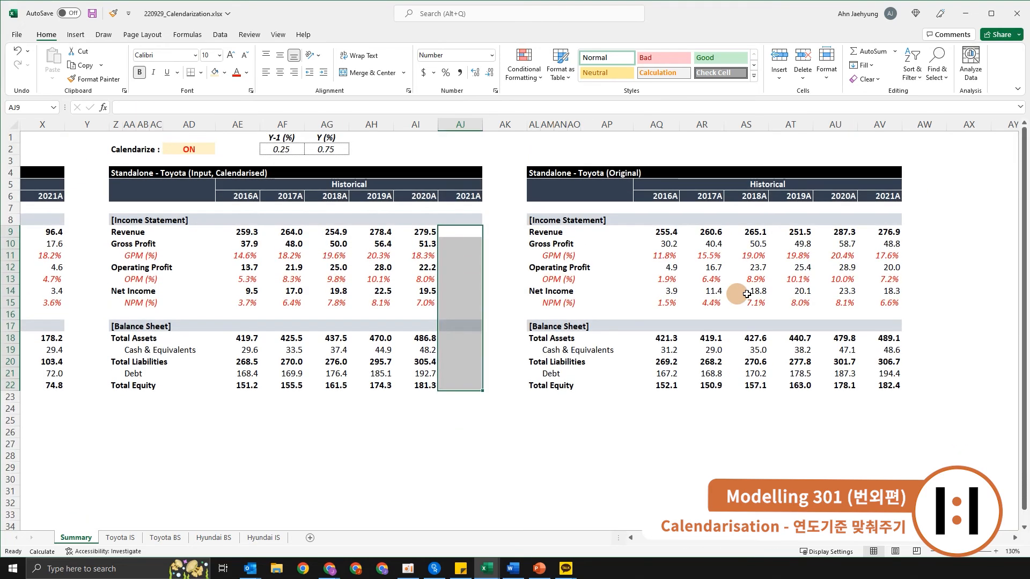
pyautogui.hotkey('ctrl', 'shift', 'Up')
# Check which original Toyota years the 2020A Revenue formula in AI9 references
pyautogui.press('Left')
pyautogui.press('F2')
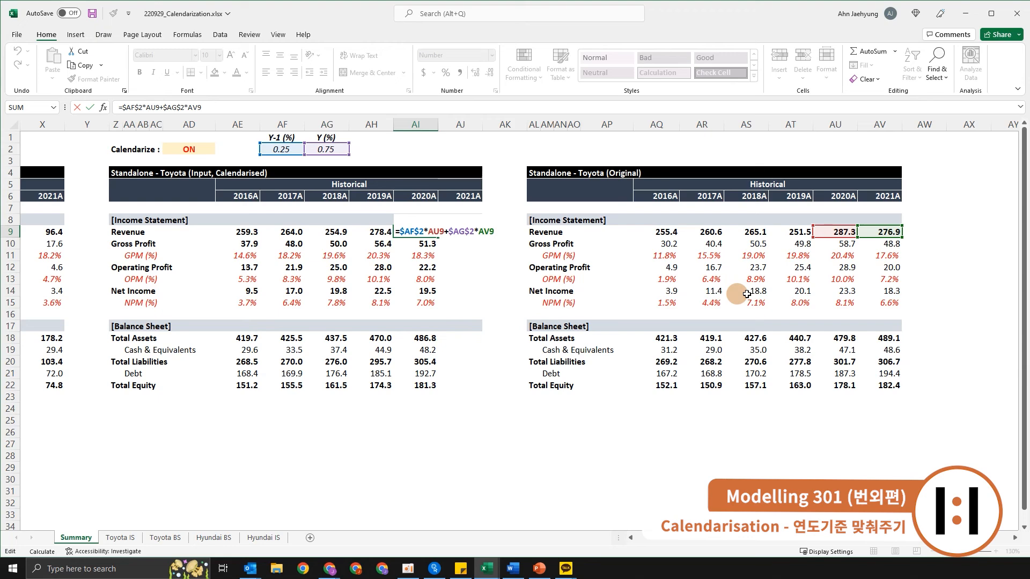
pyautogui.hotkey('shift', 'Tab')
pyautogui.press('Left')
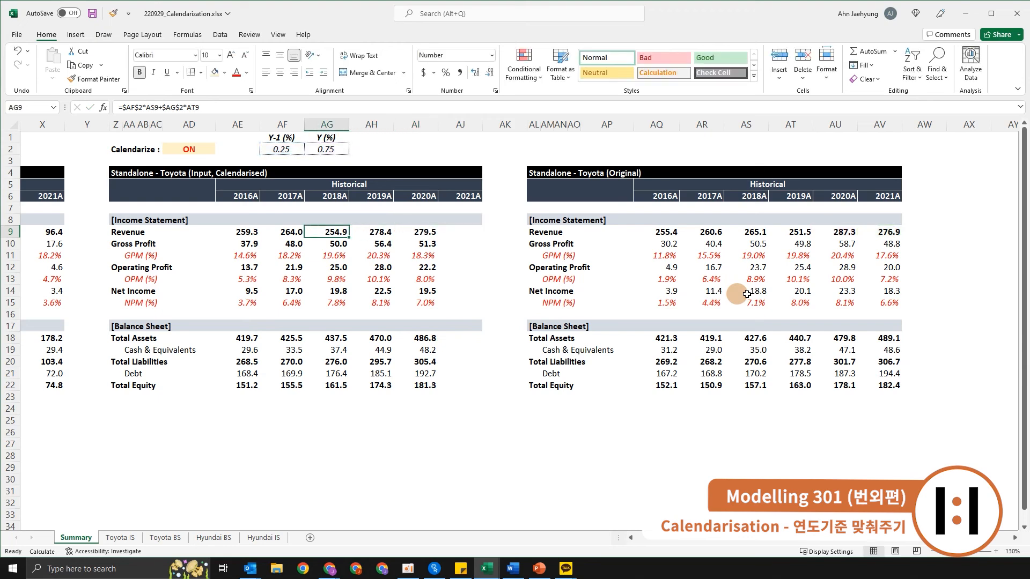
# Look across the Revenue row of the Hyundai, calendarised Toyota and original Toyota blocks
pyautogui.hotkey('ctrl', 'Left')
pyautogui.hotkey('ctrl', 'Left')
pyautogui.hotkey('ctrl', 'Left')
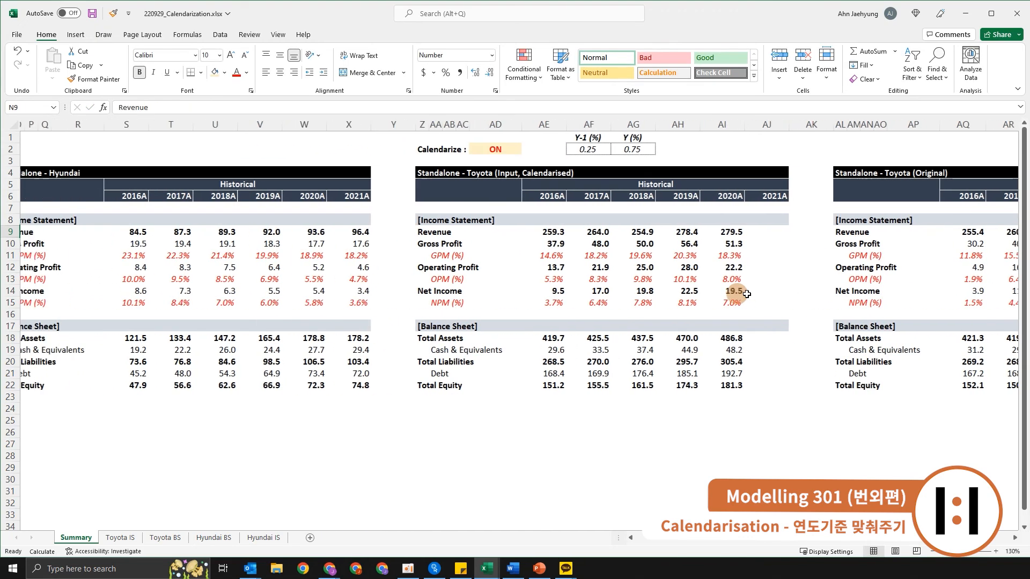
pyautogui.press('Right')
pyautogui.hotkey('ctrl', 'Right')
pyautogui.hotkey('ctrl', 'Right')
pyautogui.hotkey('ctrl', 'Right')
pyautogui.hotkey('ctrl', 'Right')
pyautogui.hotkey('ctrl', 'Right')
pyautogui.hotkey('ctrl', 'Right')
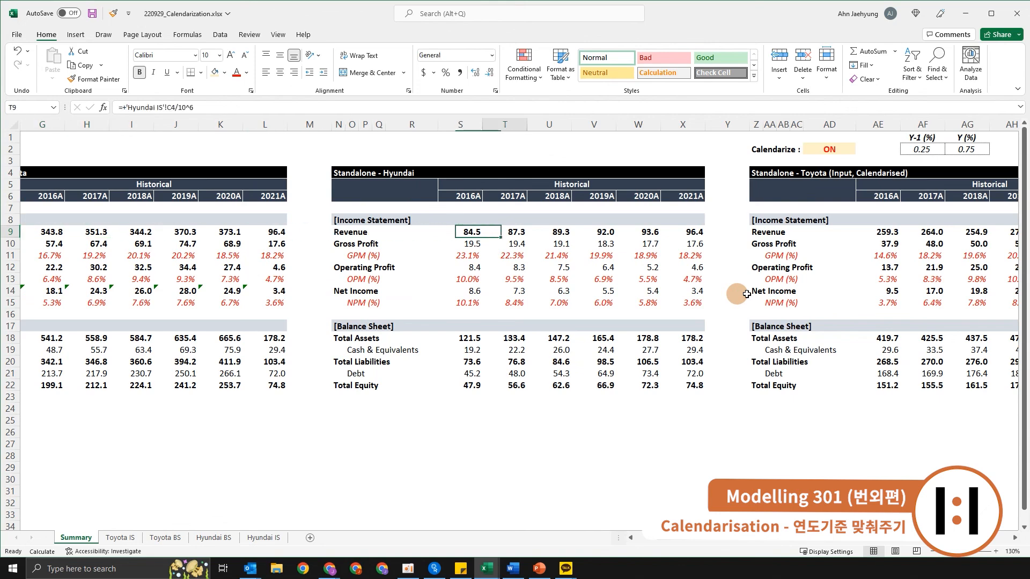
pyautogui.press('Right')
pyautogui.press('Right')
pyautogui.press('Right')
pyautogui.press('Right')
pyautogui.press('Right')
pyautogui.press('Right')
pyautogui.press('Right')
pyautogui.press('Right')
pyautogui.press('Right')
pyautogui.press('Right')
pyautogui.press('Right')
pyautogui.press('Right')
pyautogui.press('Right')
pyautogui.press('Right')
pyautogui.press('Right')
pyautogui.press('Right')
pyautogui.press('Right')
pyautogui.press('Right')
pyautogui.press('Right')
pyautogui.press('Left')
pyautogui.hotkey('ctrl', 'Left')
pyautogui.hotkey('ctrl', 'Left')
pyautogui.hotkey('ctrl', 'Left')
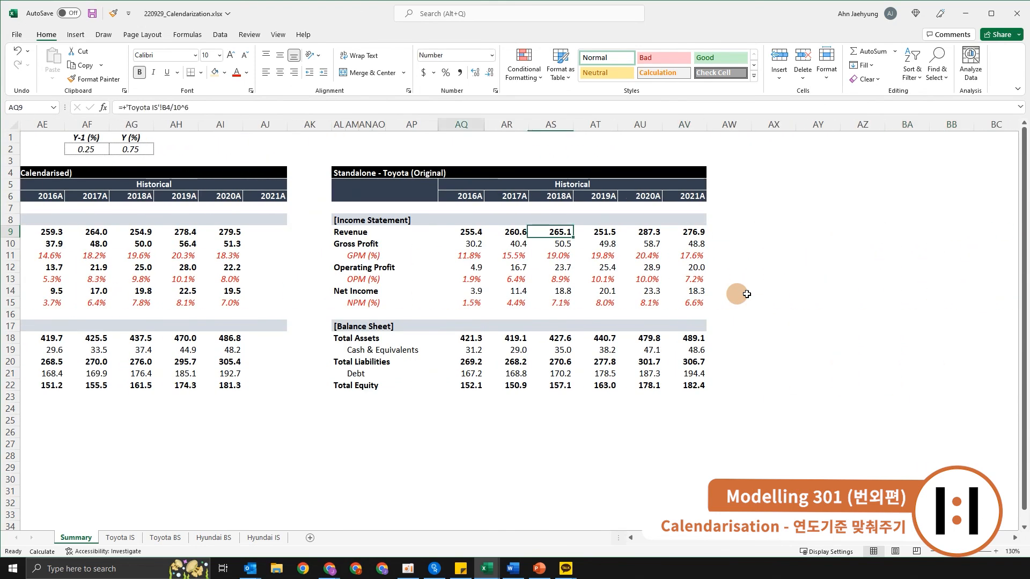
pyautogui.hotkey('ctrl', 'Left')
pyautogui.hotkey('ctrl', 'Left')
pyautogui.hotkey('ctrl', 'Left')
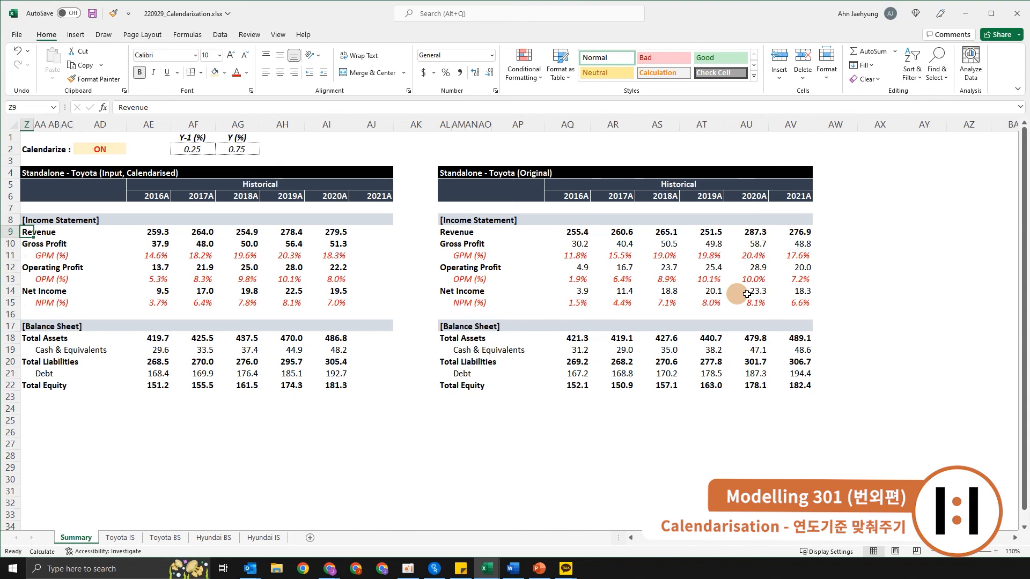
# Return to cell A1 of the Summary sheet and save the workbook
pyautogui.hotkey('ctrl', 'Left')
pyautogui.hotkey('ctrl', 'Left')
pyautogui.hotkey('ctrl', 'Left')
pyautogui.hotkey('ctrl', 'Left')
pyautogui.hotkey('ctrl', 'Left')
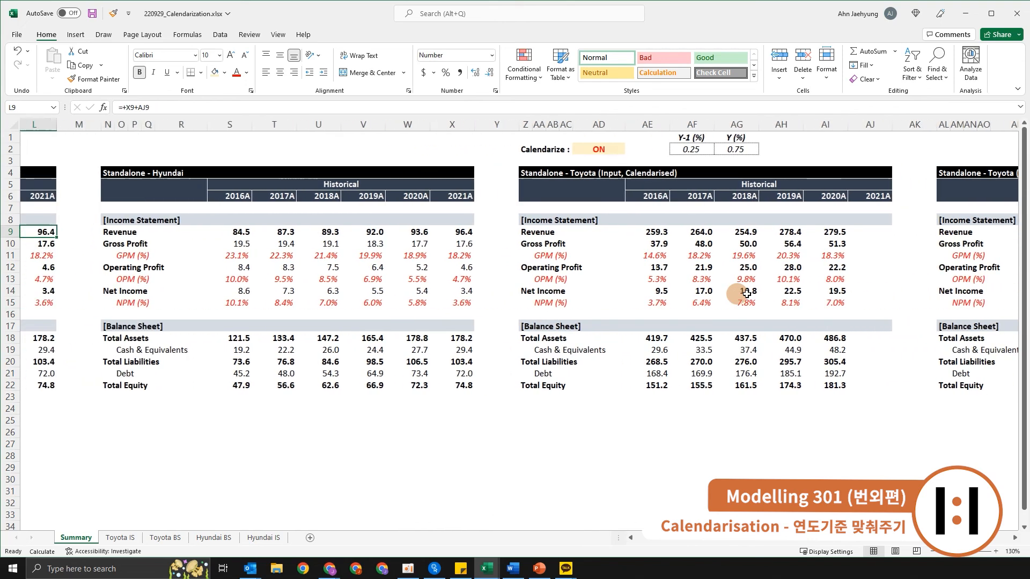
pyautogui.hotkey('ctrl', 'Home')
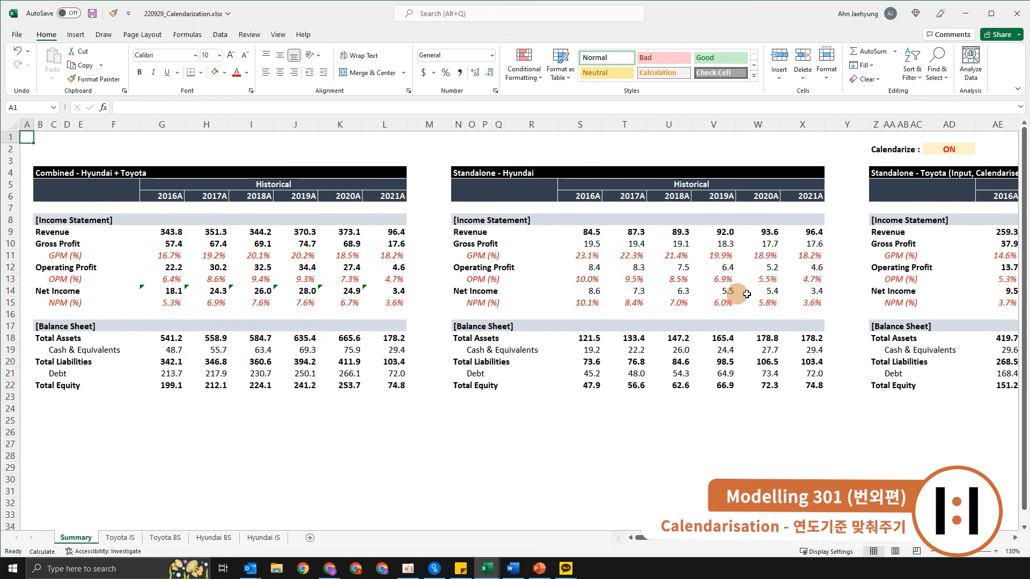
pyautogui.hotkey('ctrl', 's')
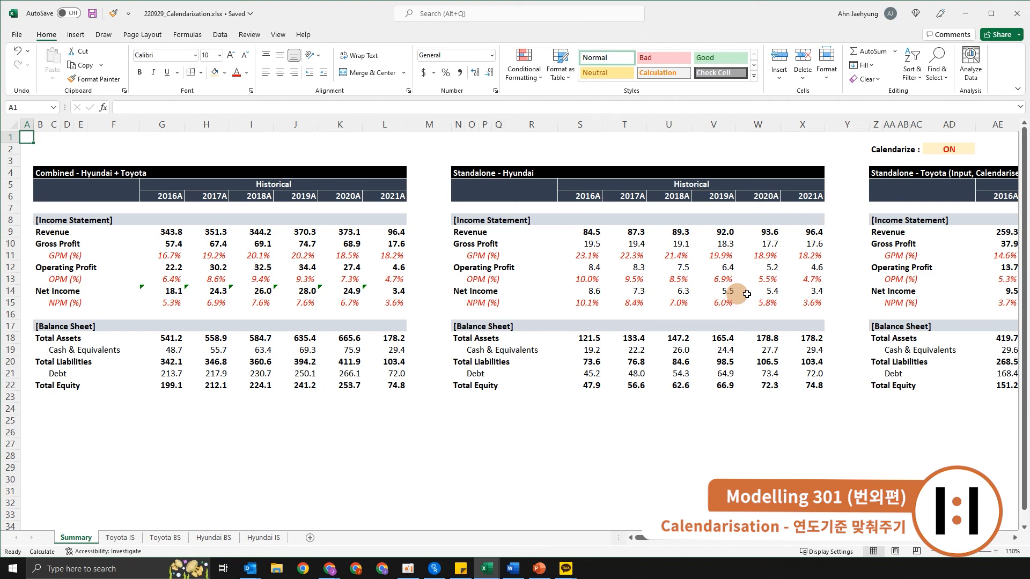
# Review the calendarised and original Toyota blocks along their title row
pyautogui.click(938, 176)
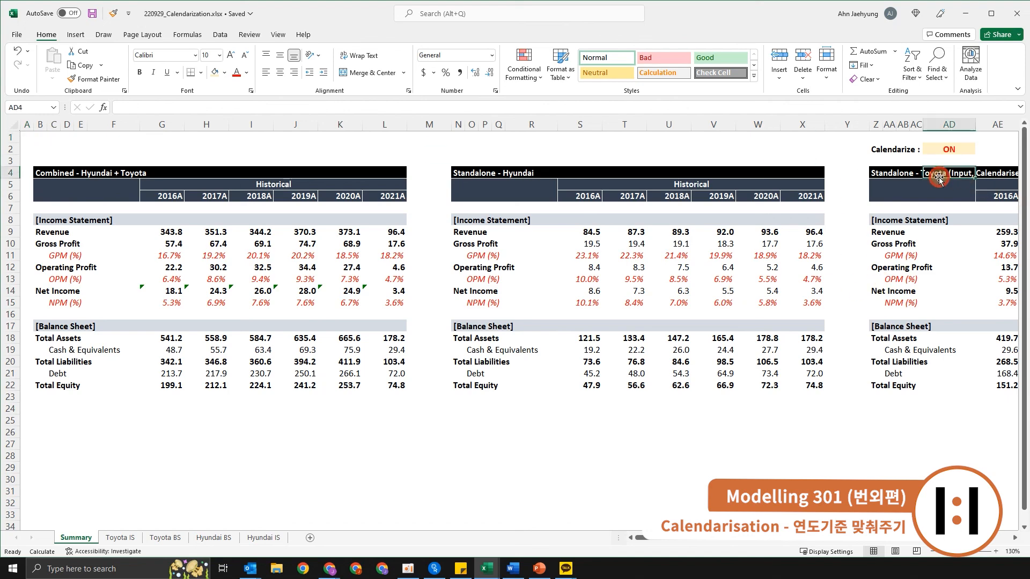
pyautogui.press('Right')
pyautogui.press('Right')
pyautogui.press('Right')
pyautogui.press('Right')
pyautogui.press('Right')
pyautogui.press('Right')
pyautogui.press('Right')
pyautogui.press('Right')
pyautogui.press('Right')
pyautogui.press('Right')
pyautogui.press('Right')
pyautogui.press('Right')
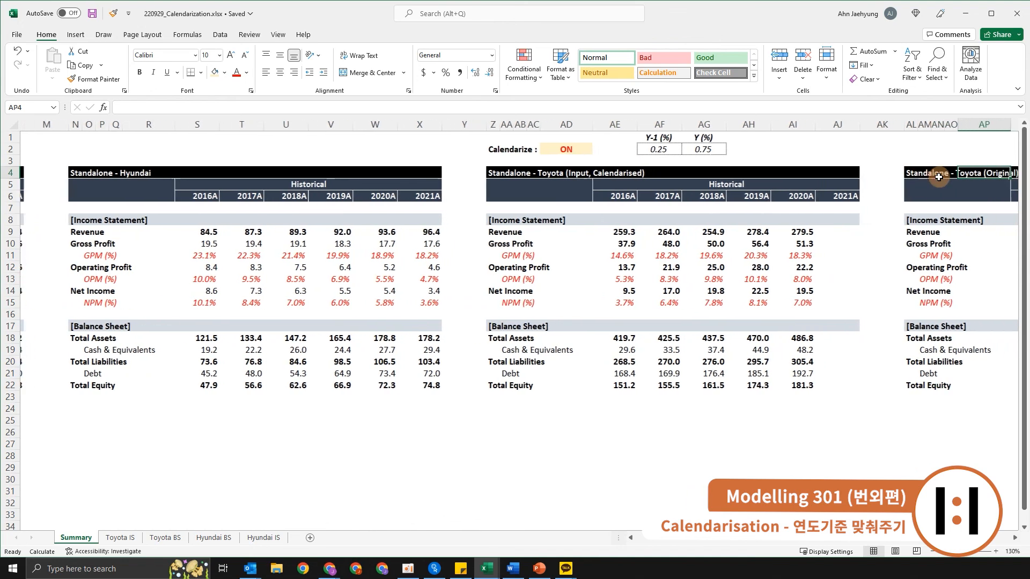
pyautogui.press('Left')
pyautogui.press('Left')
pyautogui.press('Left')
pyautogui.press('Left')
pyautogui.press('Left')
pyautogui.press('Left')
pyautogui.press('Left')
pyautogui.press('Left')
pyautogui.press('Left')
pyautogui.press('Left')
pyautogui.press('Left')
pyautogui.press('Left')
pyautogui.press('Left')
pyautogui.press('Left')
pyautogui.press('Left')
pyautogui.press('Left')
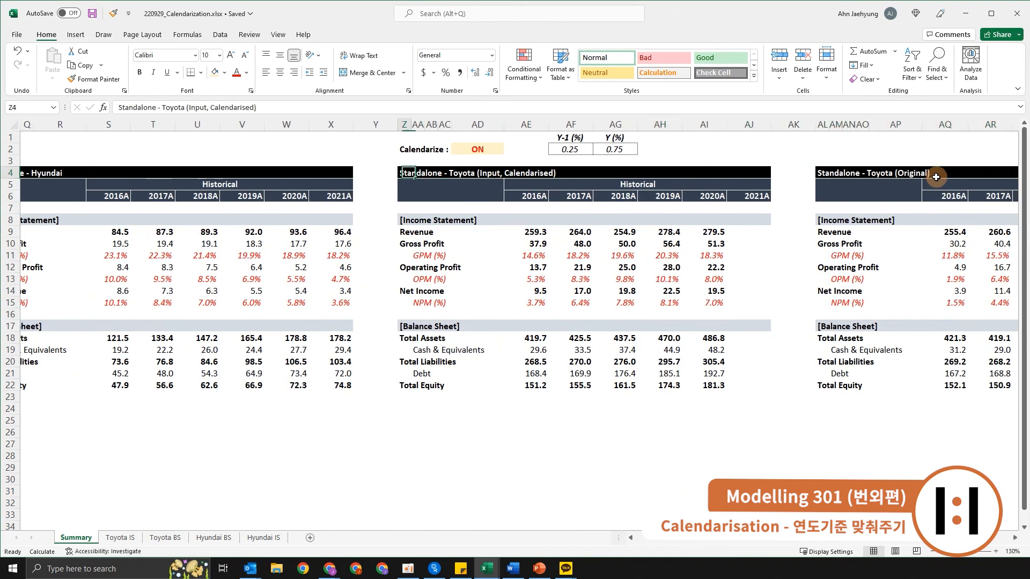
# Go back to cell A1 and save the workbook again
pyautogui.hotkey('ctrl', 'Home')
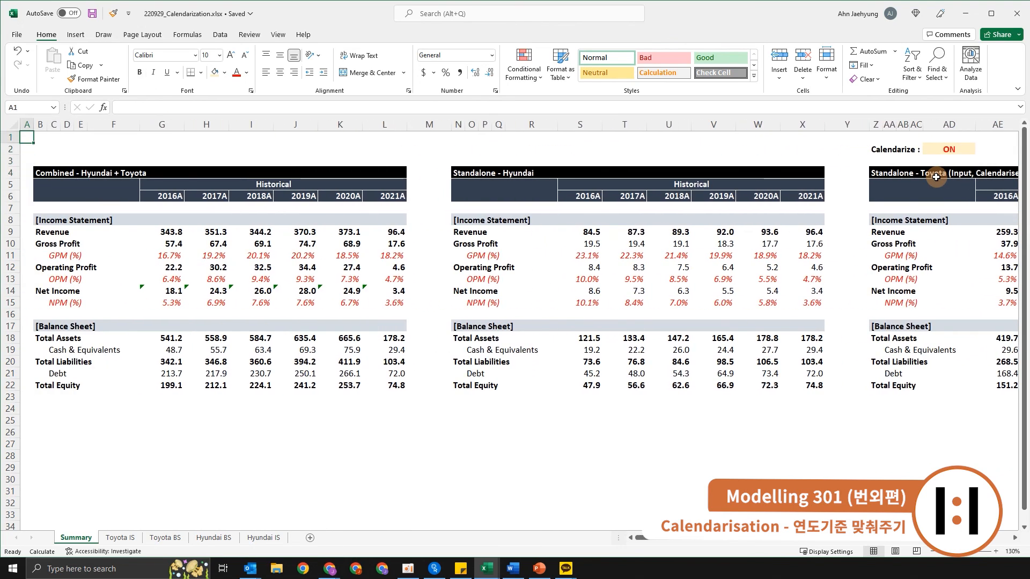
pyautogui.hotkey('ctrl', 's')
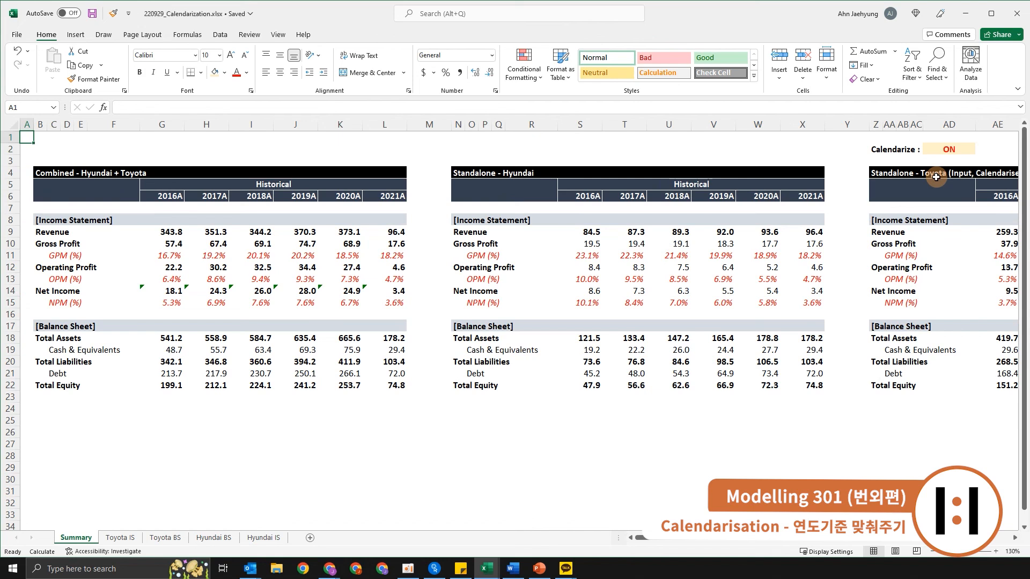